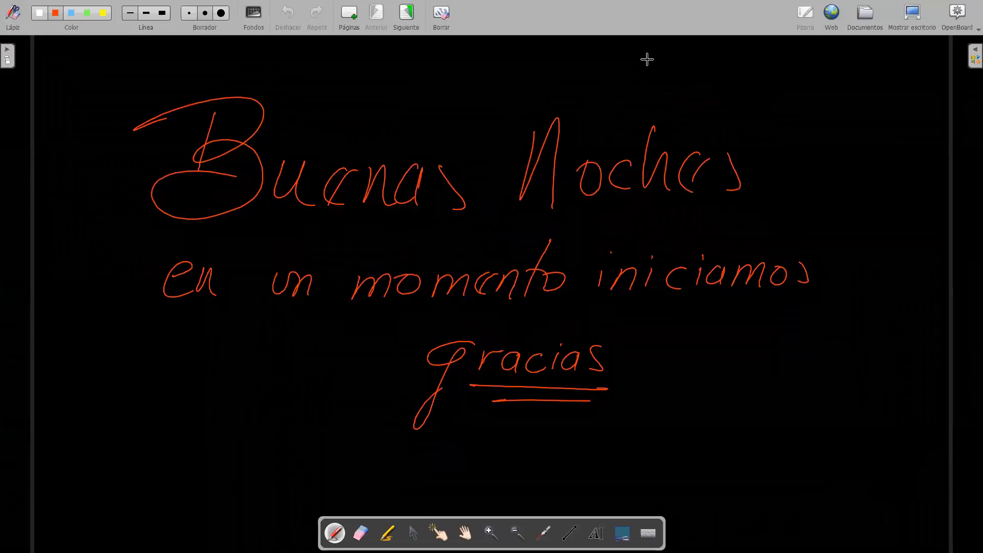
# Step: On the next blank page, write "g(x) =" in red followed by an empty radical sign
pyautogui.press('pagedown')
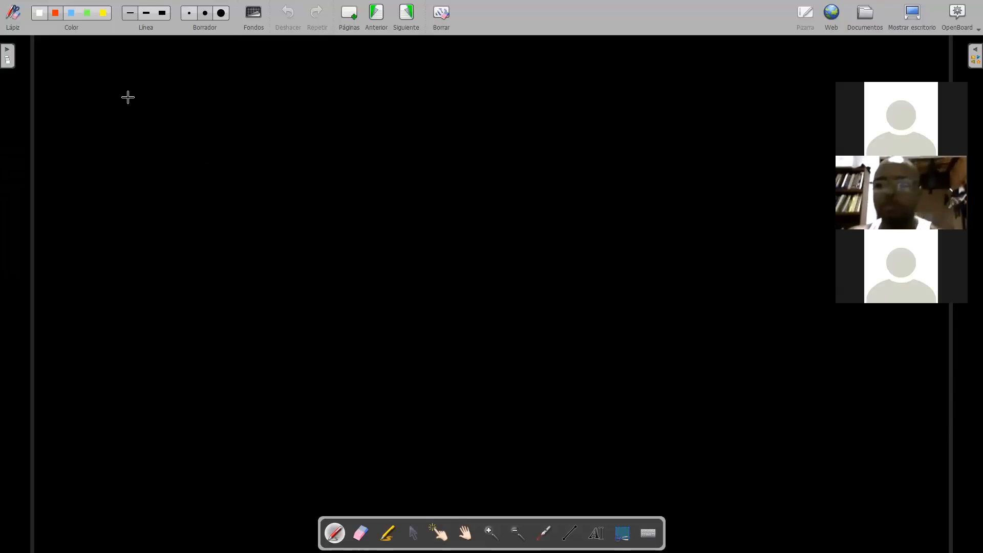
pyautogui.moveTo(141, 81)
pyautogui.mouseDown()
pyautogui.moveTo(131, 87)
pyautogui.moveTo(134, 109)
pyautogui.moveTo(164, 94)
pyautogui.mouseUp()
pyautogui.moveTo(165, 81); pyautogui.dragTo(157, 94)
pyautogui.moveTo(168, 76)
pyautogui.mouseDown()
pyautogui.moveTo(169, 96)
pyautogui.moveTo(189, 83)
pyautogui.mouseUp()
pyautogui.moveTo(182, 90); pyautogui.dragTo(213, 107)
pyautogui.moveTo(224, 69); pyautogui.dragTo(214, 108)
pyautogui.moveTo(224, 65); pyautogui.dragTo(353, 70)
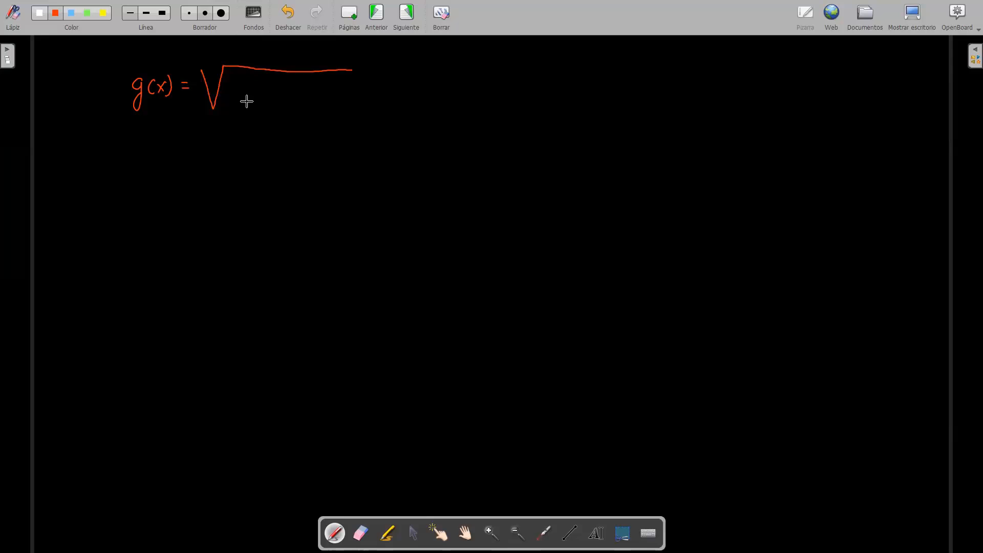
# Step: Write (2√x + x)(2√x − x) under the radical, and the interval 1 ≤ x ≤ 2 beside the function
pyautogui.moveTo(236, 84)
pyautogui.mouseDown()
pyautogui.moveTo(240, 92)
pyautogui.moveTo(227, 101)
pyautogui.moveTo(249, 100)
pyautogui.moveTo(256, 81)
pyautogui.moveTo(262, 100)
pyautogui.moveTo(288, 97)
pyautogui.mouseUp()
pyautogui.moveTo(284, 91); pyautogui.dragTo(303, 97)
pyautogui.moveTo(304, 86)
pyautogui.mouseDown()
pyautogui.moveTo(295, 97)
pyautogui.moveTo(323, 104)
pyautogui.moveTo(358, 78)
pyautogui.moveTo(361, 95)
pyautogui.mouseUp()
pyautogui.moveTo(361, 86)
pyautogui.mouseDown()
pyautogui.moveTo(354, 95)
pyautogui.moveTo(389, 98)
pyautogui.mouseUp()
pyautogui.moveTo(388, 85)
pyautogui.mouseDown()
pyautogui.moveTo(381, 99)
pyautogui.moveTo(394, 100)
pyautogui.mouseUp()
pyautogui.moveTo(352, 69); pyautogui.dragTo(410, 78)
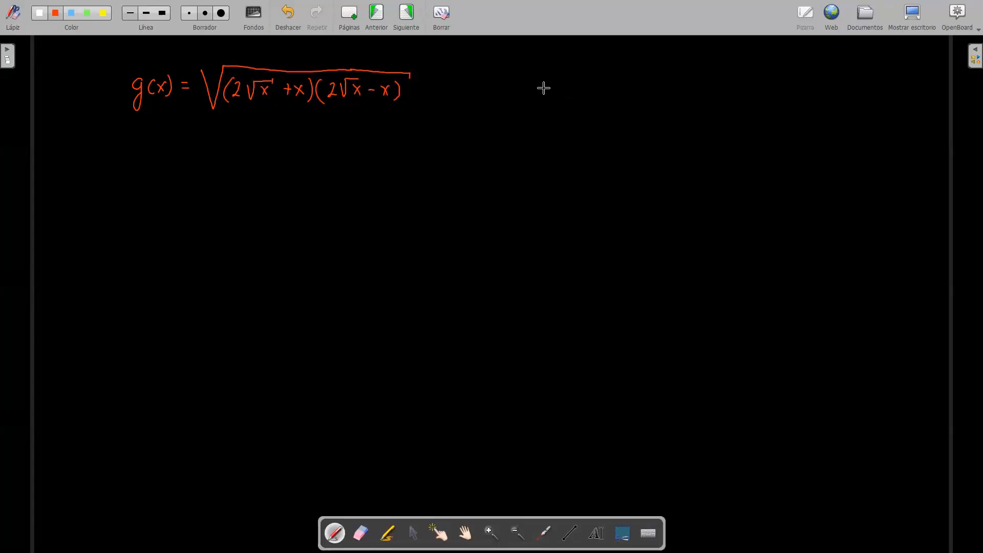
pyautogui.moveTo(553, 82)
pyautogui.mouseDown()
pyautogui.moveTo(553, 96)
pyautogui.moveTo(577, 84)
pyautogui.moveTo(577, 93)
pyautogui.moveTo(598, 94)
pyautogui.moveTo(525, 98)
pyautogui.mouseUp()
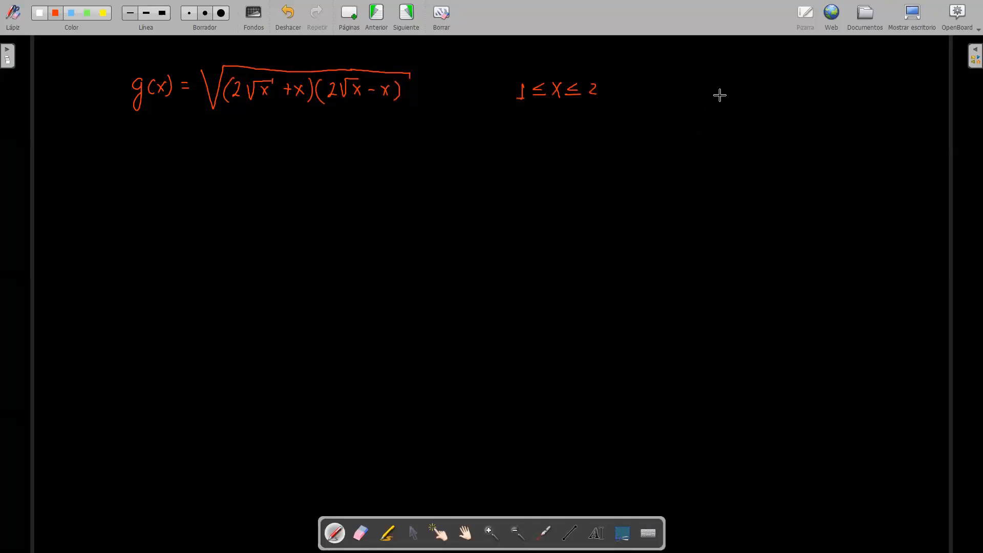
# Step: Write the volume formula V = π∫[f(x)]² dx with limits a and b beside the interval
pyautogui.moveTo(694, 87); pyautogui.dragTo(719, 100)
pyautogui.moveTo(710, 105)
pyautogui.mouseDown()
pyautogui.moveTo(748, 107)
pyautogui.moveTo(753, 92)
pyautogui.moveTo(750, 122)
pyautogui.mouseUp()
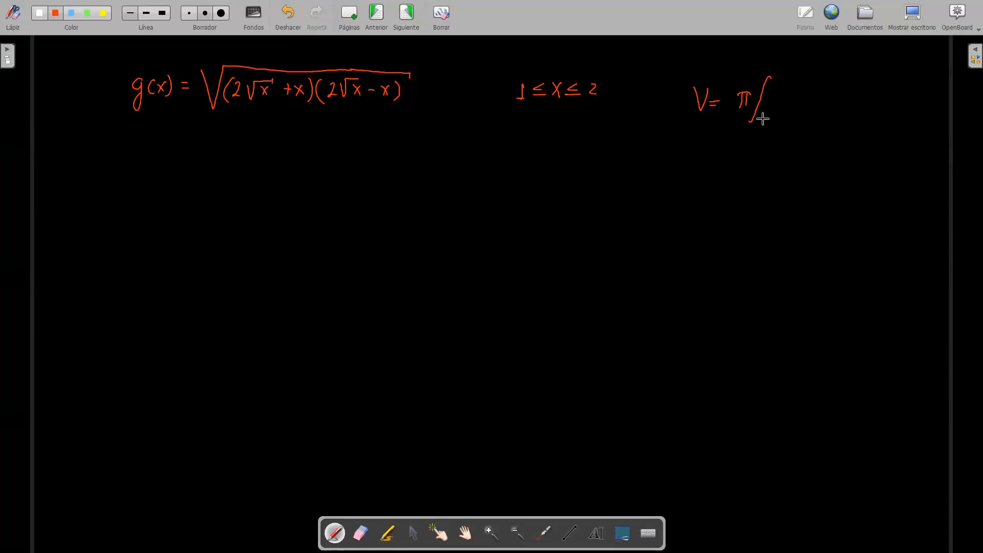
pyautogui.moveTo(765, 117); pyautogui.dragTo(765, 125)
pyautogui.moveTo(776, 72)
pyautogui.mouseDown()
pyautogui.moveTo(785, 111)
pyautogui.moveTo(789, 103)
pyautogui.mouseUp()
pyautogui.moveTo(799, 99); pyautogui.dragTo(804, 112)
pyautogui.moveTo(805, 101)
pyautogui.mouseDown()
pyautogui.moveTo(796, 112)
pyautogui.moveTo(818, 105)
pyautogui.moveTo(813, 114)
pyautogui.moveTo(777, 93)
pyautogui.moveTo(785, 121)
pyautogui.mouseUp()
pyautogui.moveTo(823, 88); pyautogui.dragTo(840, 109)
pyautogui.moveTo(843, 103); pyautogui.dragTo(846, 110)
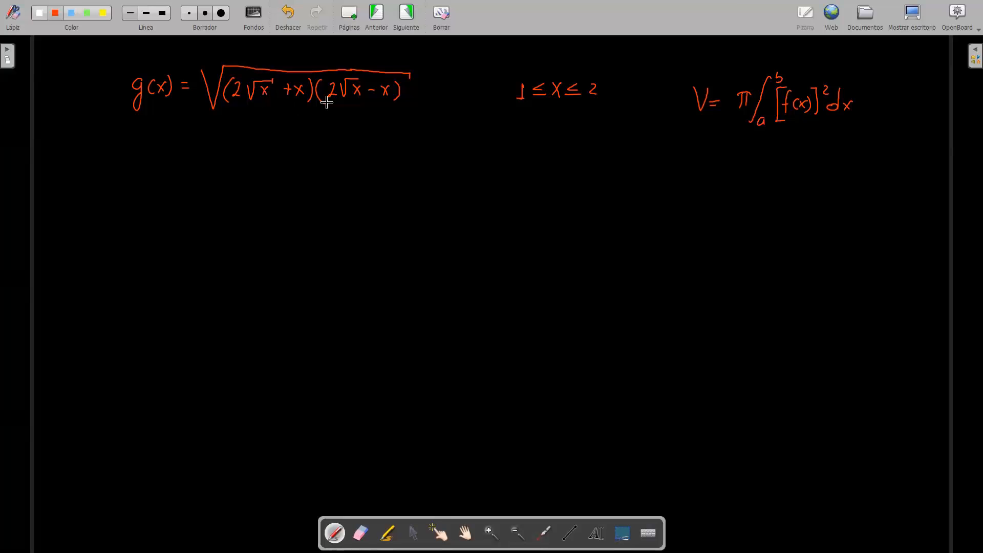
# Step: Write the identity (a + b)(a − b) = a² − b² in yellow below the volume formula
pyautogui.click(102, 14)
pyautogui.moveTo(742, 181)
pyautogui.mouseDown()
pyautogui.moveTo(743, 195)
pyautogui.moveTo(777, 196)
pyautogui.moveTo(723, 198)
pyautogui.moveTo(751, 195)
pyautogui.mouseUp()
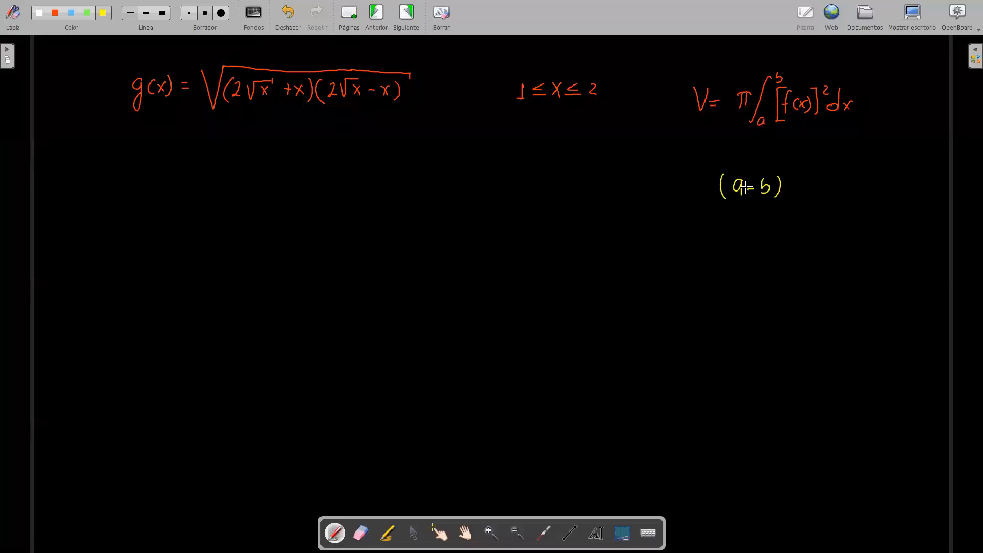
pyautogui.click(793, 177)
pyautogui.moveTo(794, 176); pyautogui.dragTo(791, 199)
pyautogui.moveTo(813, 184)
pyautogui.mouseDown()
pyautogui.moveTo(805, 194)
pyautogui.moveTo(815, 195)
pyautogui.mouseUp()
pyautogui.moveTo(819, 190); pyautogui.dragTo(846, 196)
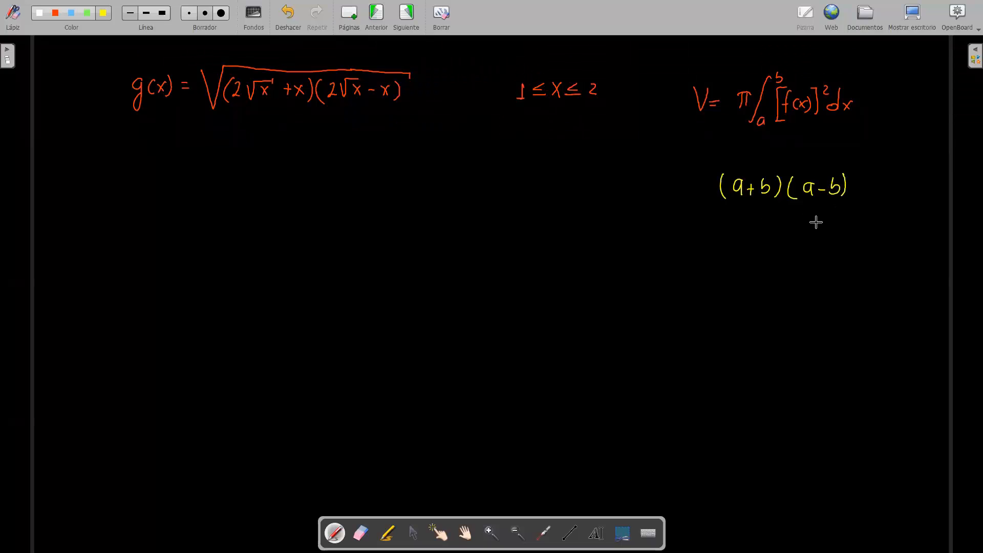
pyautogui.moveTo(853, 185); pyautogui.dragTo(860, 185)
pyautogui.moveTo(853, 191); pyautogui.dragTo(860, 190)
pyautogui.moveTo(880, 181)
pyautogui.mouseDown()
pyautogui.moveTo(879, 192)
pyautogui.moveTo(889, 178)
pyautogui.moveTo(900, 188)
pyautogui.moveTo(924, 181)
pyautogui.mouseUp()
# Step: In red, begin a second g(x) line and label the factors' terms 2√x as a and x as b
pyautogui.click(54, 14)
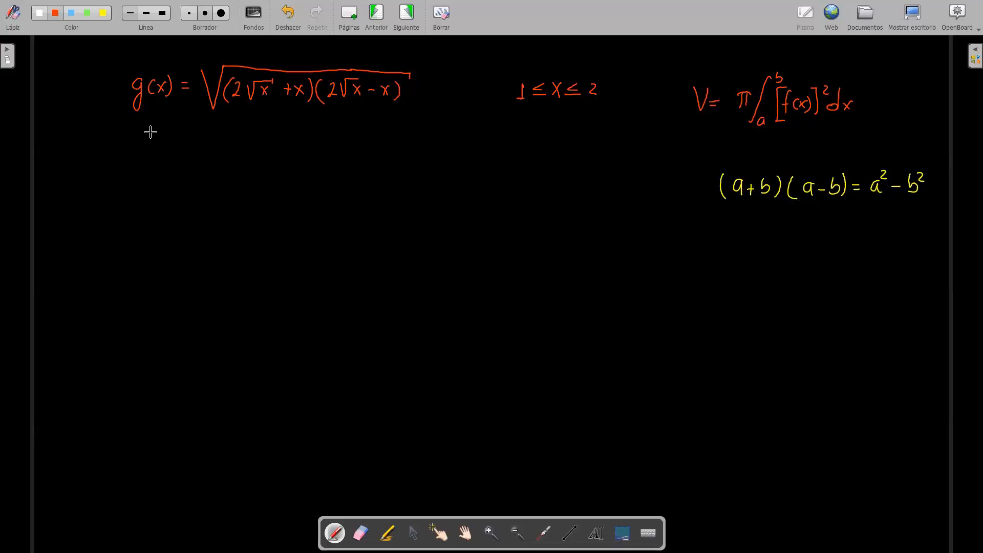
pyautogui.click(143, 134)
pyautogui.moveTo(143, 135); pyautogui.dragTo(139, 169)
pyautogui.moveTo(169, 131); pyautogui.dragTo(171, 154)
pyautogui.moveTo(254, 111); pyautogui.dragTo(255, 117)
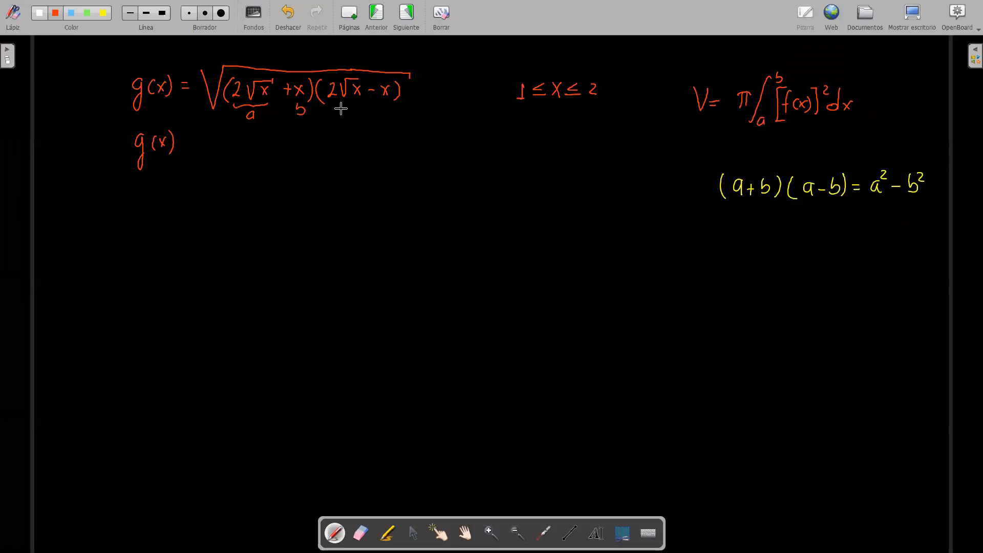
pyautogui.moveTo(336, 105)
pyautogui.mouseDown()
pyautogui.moveTo(360, 107)
pyautogui.moveTo(349, 121)
pyautogui.moveTo(391, 124)
pyautogui.mouseUp()
# Step: Underline a² in the identity and complete the second line as g(x) = √(4x − x²)
pyautogui.moveTo(189, 146); pyautogui.dragTo(195, 146)
pyautogui.moveTo(188, 150)
pyautogui.mouseDown()
pyautogui.moveTo(221, 169)
pyautogui.moveTo(228, 132)
pyautogui.moveTo(384, 138)
pyautogui.mouseUp()
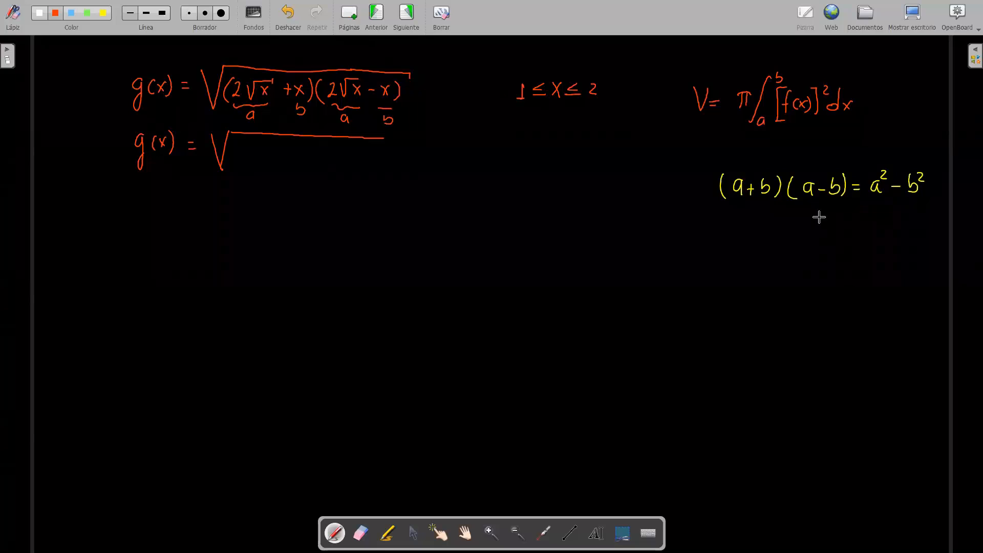
pyautogui.moveTo(871, 200); pyautogui.dragTo(882, 201)
pyautogui.moveTo(265, 160); pyautogui.dragTo(268, 165)
pyautogui.moveTo(267, 148); pyautogui.dragTo(256, 165)
pyautogui.moveTo(305, 167); pyautogui.dragTo(321, 152)
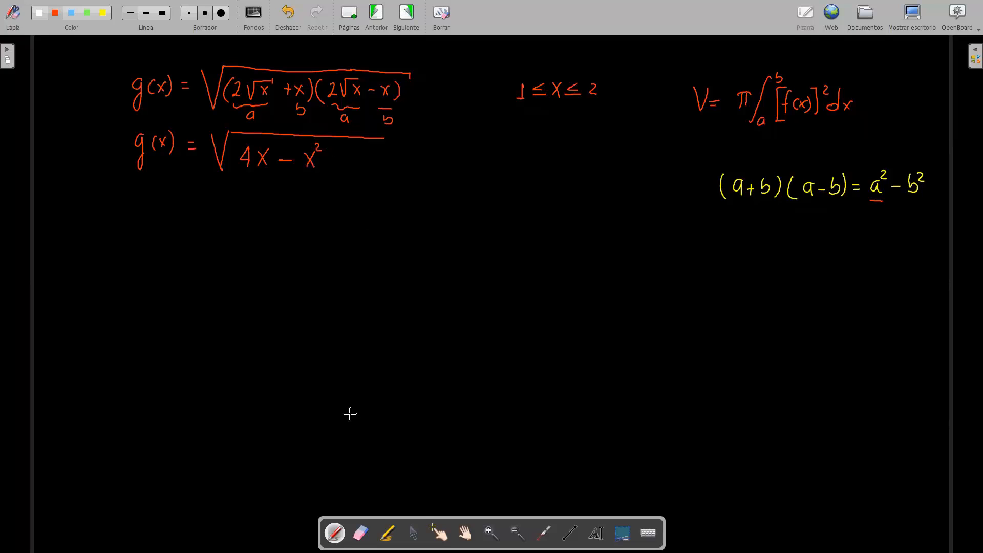
# Step: Erase the excess radical bar beyond x² on the second line and close the bar with a short end stroke
pyautogui.click(361, 533)
pyautogui.moveTo(389, 141); pyautogui.dragTo(346, 142)
pyautogui.click(335, 533)
pyautogui.moveTo(330, 136); pyautogui.dragTo(330, 151)
pyautogui.click(361, 533)
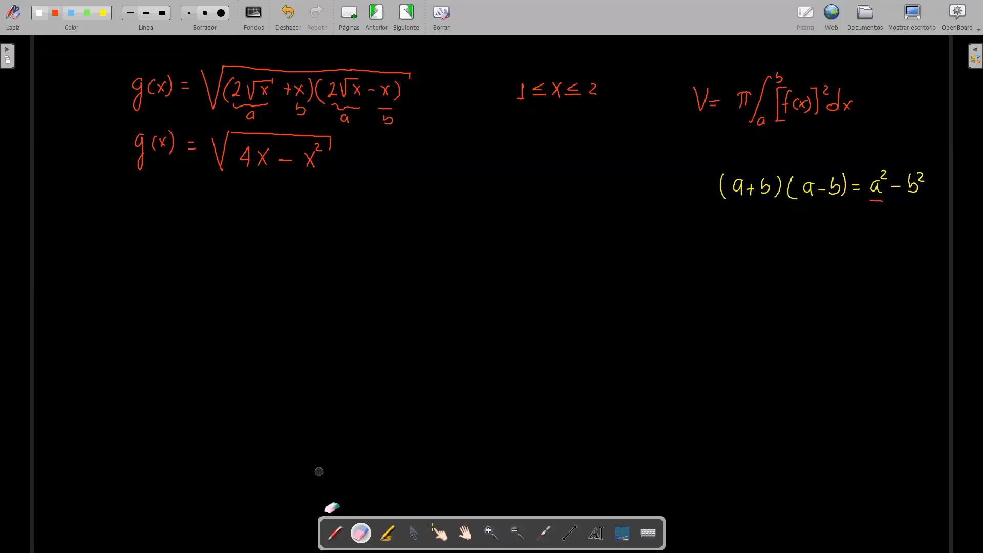
pyautogui.click(334, 534)
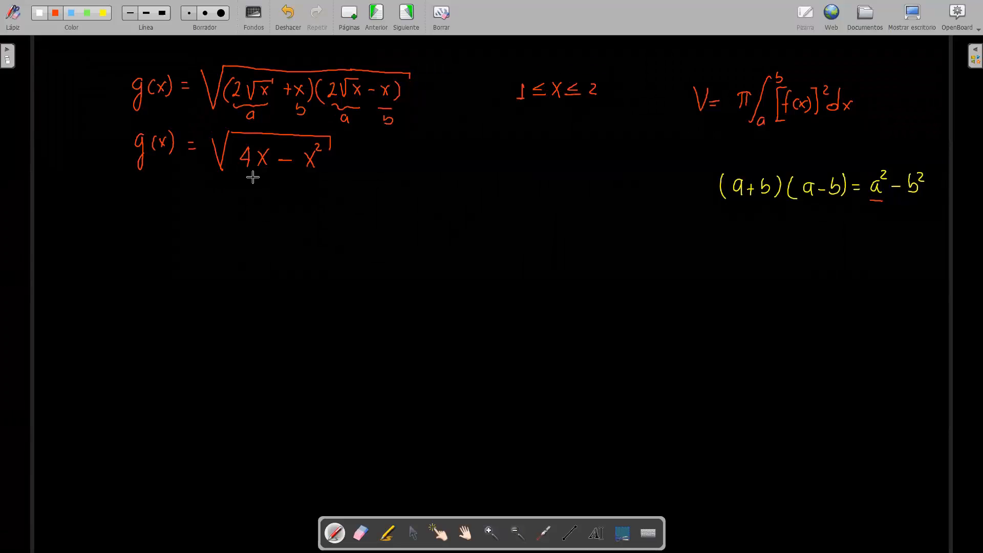
# Step: In yellow, write V = π∫ with limits 1 and 2, followed by an empty radical sign, below the g(x) lines
pyautogui.click(104, 14)
pyautogui.moveTo(265, 220); pyautogui.dragTo(293, 228)
pyautogui.moveTo(284, 234); pyautogui.dragTo(307, 261)
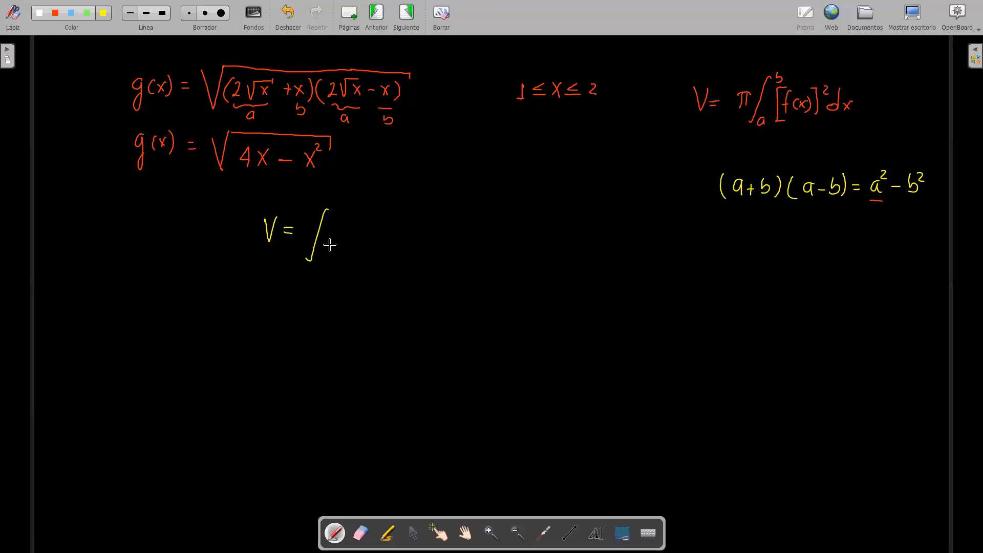
pyautogui.moveTo(320, 256); pyautogui.dragTo(319, 263)
pyautogui.moveTo(303, 223)
pyautogui.mouseDown()
pyautogui.moveTo(308, 239)
pyautogui.moveTo(312, 221)
pyautogui.mouseUp()
pyautogui.moveTo(346, 230)
pyautogui.mouseDown()
pyautogui.moveTo(353, 253)
pyautogui.moveTo(360, 225)
pyautogui.moveTo(436, 228)
pyautogui.mouseUp()
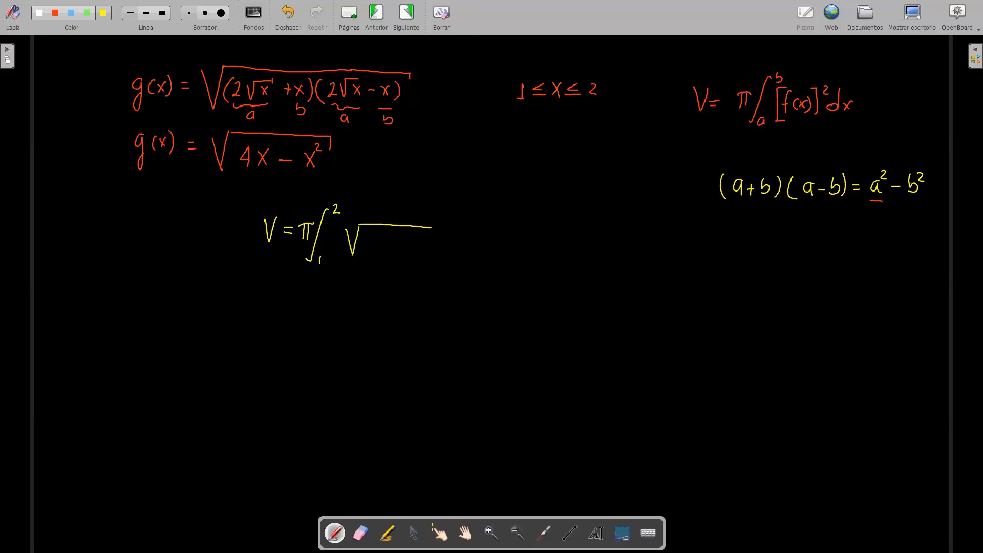
# Step: Fill the radical with 4 − x², enclose it in squared brackets, and end the integral with dx
pyautogui.moveTo(374, 234); pyautogui.dragTo(378, 242)
pyautogui.moveTo(373, 235); pyautogui.dragTo(371, 252)
pyautogui.moveTo(381, 246)
pyautogui.mouseDown()
pyautogui.moveTo(409, 252)
pyautogui.moveTo(399, 252)
pyautogui.mouseUp()
pyautogui.moveTo(413, 235); pyautogui.dragTo(437, 236)
pyautogui.moveTo(349, 219)
pyautogui.mouseDown()
pyautogui.moveTo(338, 221)
pyautogui.moveTo(335, 268)
pyautogui.mouseUp()
pyautogui.moveTo(435, 222)
pyautogui.mouseDown()
pyautogui.moveTo(444, 245)
pyautogui.moveTo(436, 274)
pyautogui.moveTo(456, 225)
pyautogui.moveTo(463, 251)
pyautogui.moveTo(475, 252)
pyautogui.mouseUp()
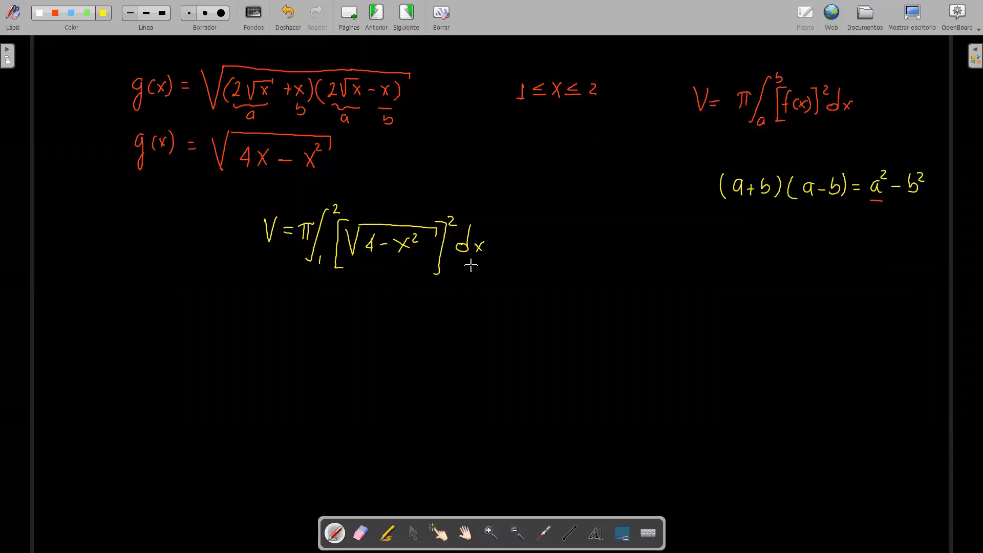
# Step: Write the simplified integral V = π∫(4 − x²) dx with limits 1 and 2 on the line below
pyautogui.moveTo(270, 316)
pyautogui.mouseDown()
pyautogui.moveTo(271, 331)
pyautogui.moveTo(277, 316)
pyautogui.mouseUp()
pyautogui.moveTo(282, 322); pyautogui.dragTo(290, 322)
pyautogui.moveTo(283, 330)
pyautogui.mouseDown()
pyautogui.moveTo(324, 316)
pyautogui.moveTo(318, 355)
pyautogui.moveTo(335, 350)
pyautogui.mouseUp()
pyautogui.moveTo(350, 299)
pyautogui.mouseDown()
pyautogui.moveTo(369, 334)
pyautogui.moveTo(410, 335)
pyautogui.mouseUp()
pyautogui.moveTo(410, 322); pyautogui.dragTo(400, 336)
pyautogui.moveTo(411, 316); pyautogui.dragTo(420, 339)
pyautogui.moveTo(347, 312); pyautogui.dragTo(344, 337)
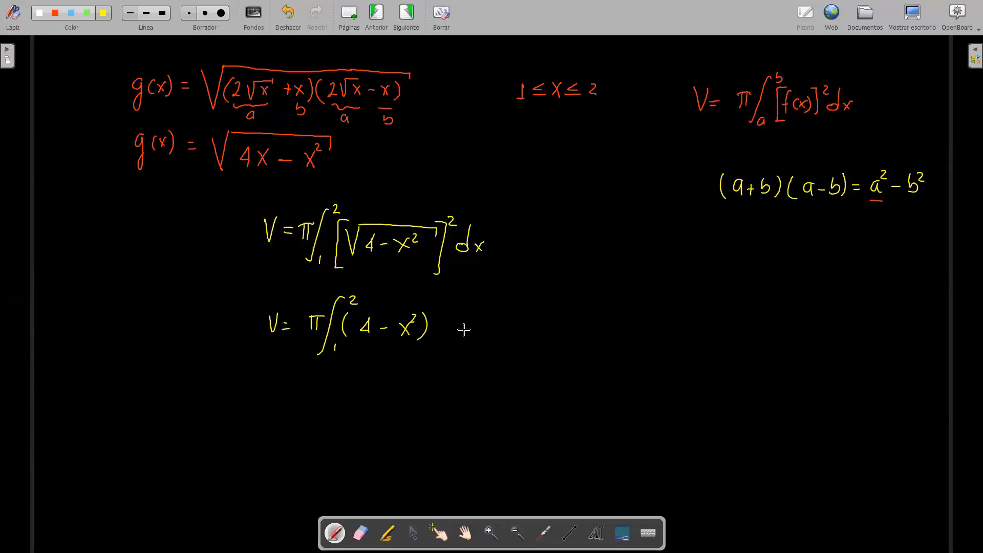
pyautogui.moveTo(449, 305); pyautogui.dragTo(451, 335)
pyautogui.moveTo(450, 324)
pyautogui.mouseDown()
pyautogui.moveTo(445, 333)
pyautogui.moveTo(470, 335)
pyautogui.moveTo(460, 336)
pyautogui.mouseUp()
# Step: Add the missing x after the 4 in both volume integrals
pyautogui.moveTo(376, 237); pyautogui.dragTo(384, 250)
pyautogui.moveTo(384, 238); pyautogui.dragTo(376, 250)
pyautogui.moveTo(368, 319); pyautogui.dragTo(377, 333)
pyautogui.moveTo(378, 319); pyautogui.dragTo(368, 333)
# Step: Switch to GeoGebra Clásico, move the floating drawing palette away from the algebra input, and start an entry there
pyautogui.click(884, 20)
pyautogui.click(198, 15)
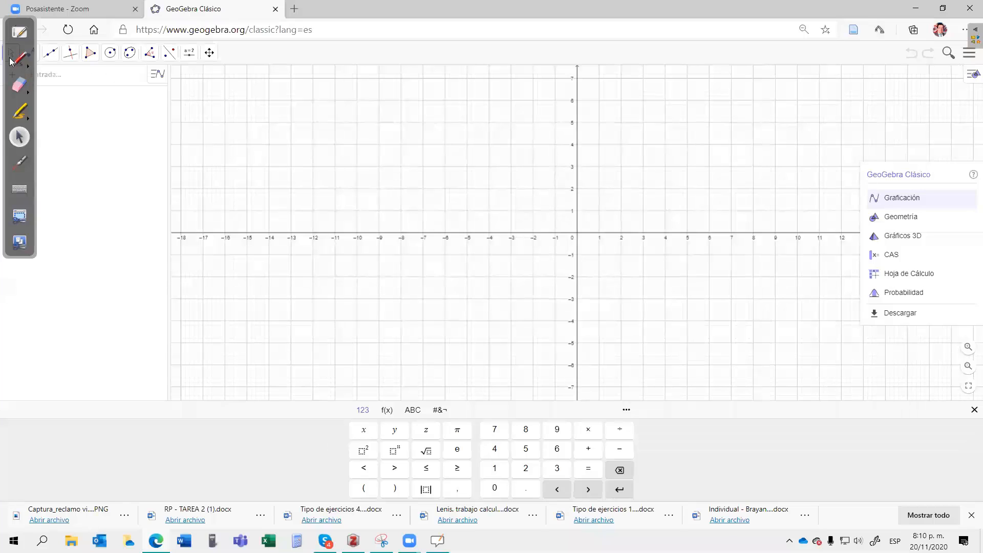
pyautogui.moveTo(7, 55); pyautogui.dragTo(970, 285)
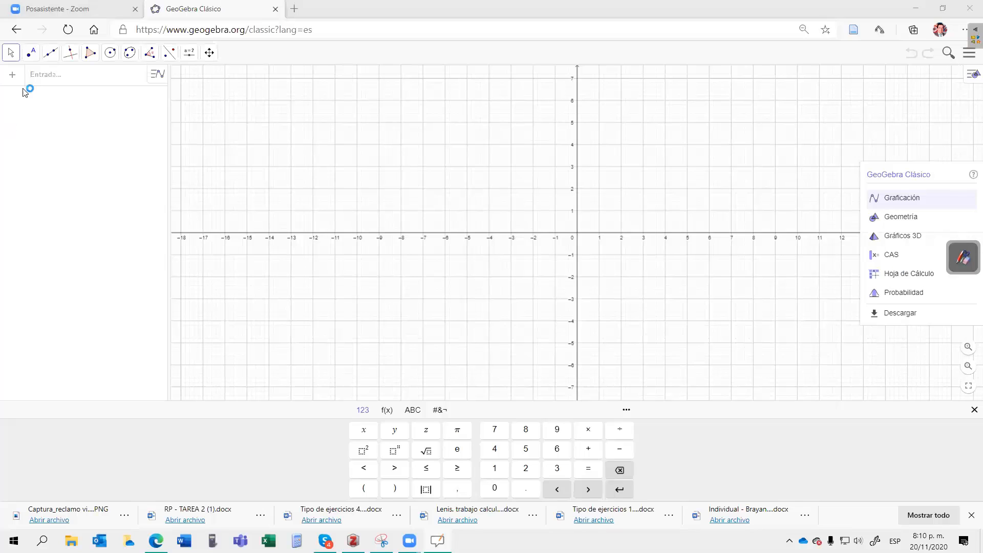
pyautogui.click(40, 78)
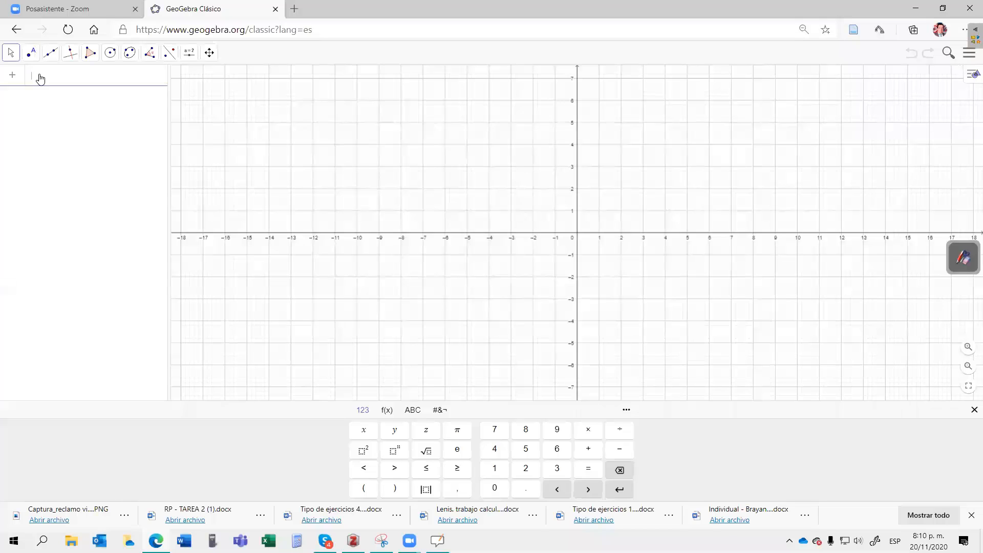
pyautogui.write('funci')
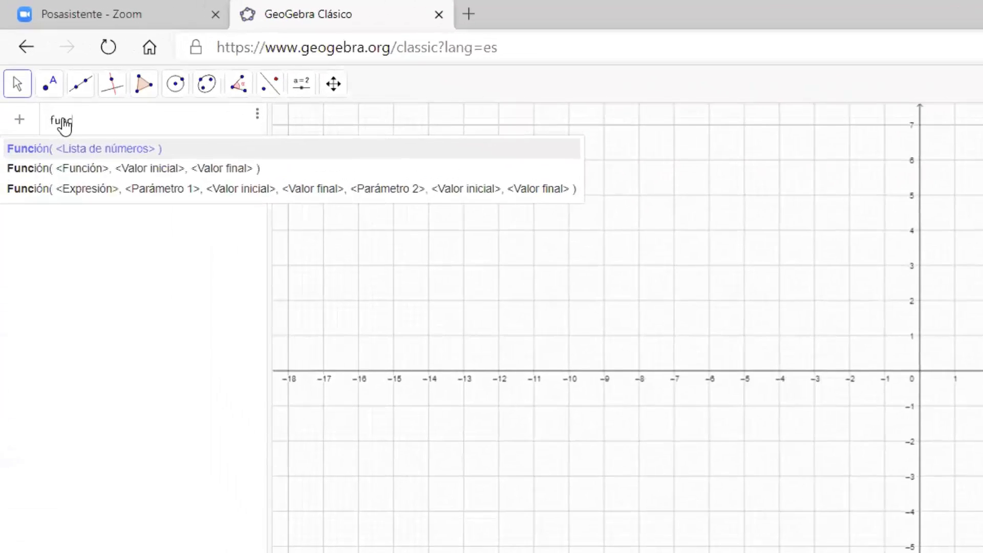
pyautogui.press('BackSpace')
pyautogui.press('BackSpace')
pyautogui.press('BackSpace')
pyautogui.press('BackSpace')
pyautogui.press('BackSpace')
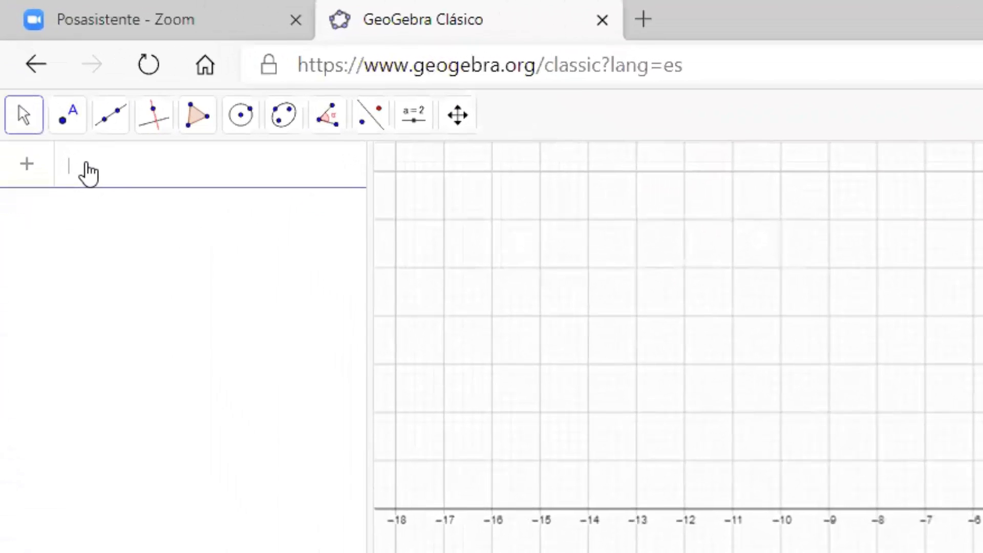
# Step: Define and plot the function f(x) = √(4x − x²)
pyautogui.write('f8')
pyautogui.press('BackSpace')
pyautogui.write('(x) =')
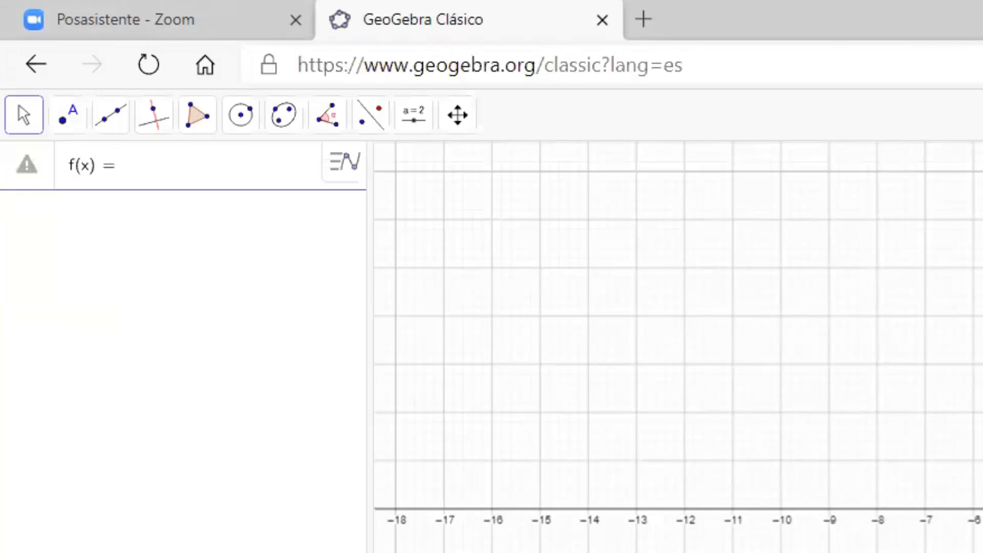
pyautogui.write('sqrt')
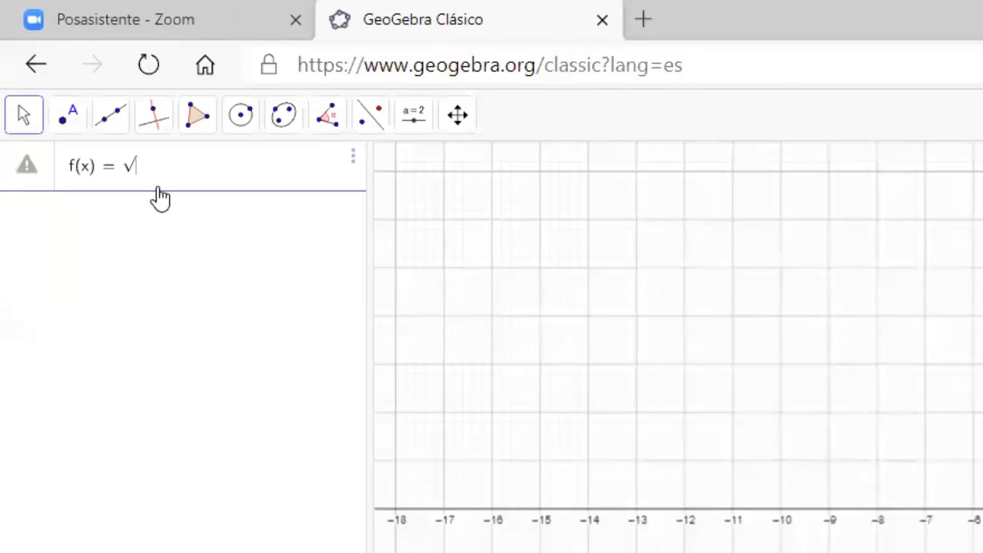
pyautogui.write('4x')
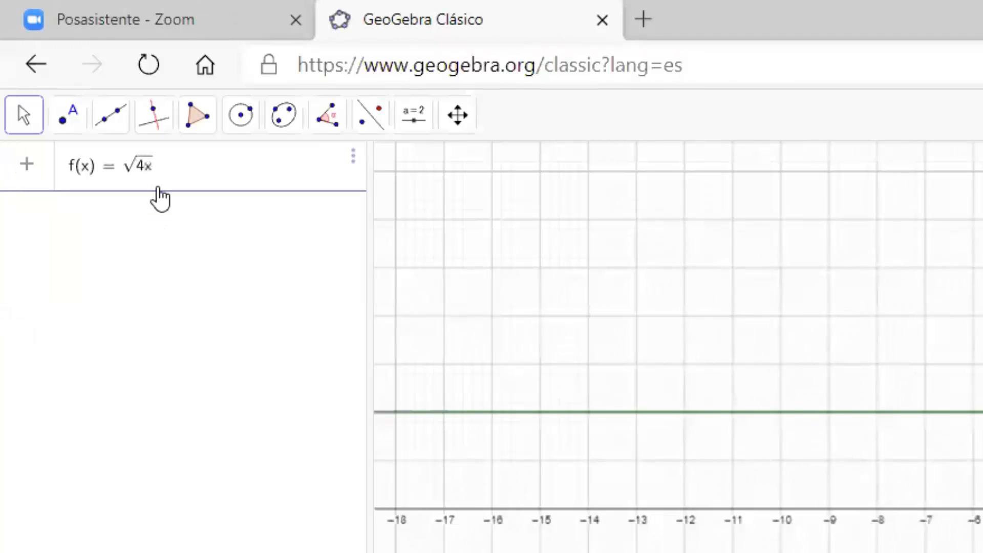
pyautogui.write('-x')
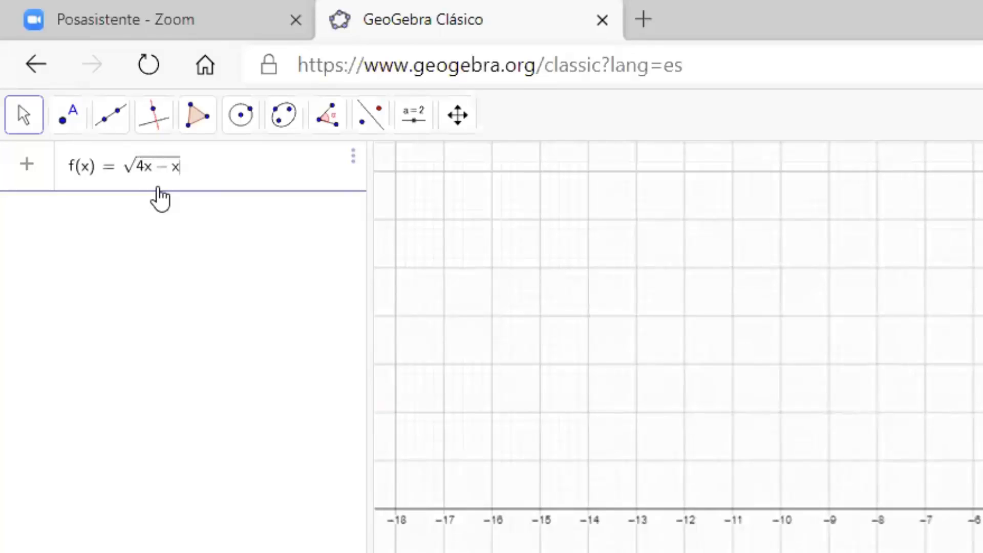
pyautogui.write('^2')
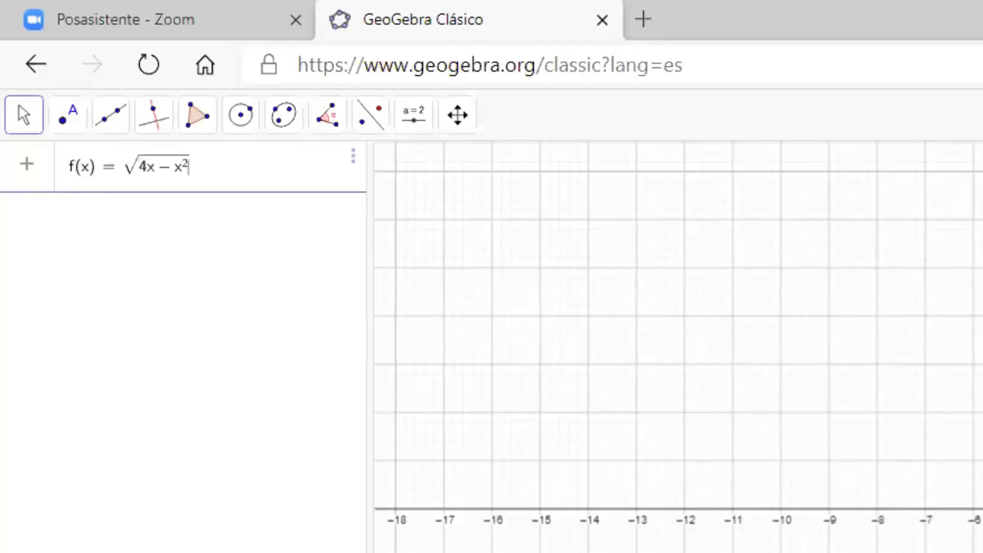
pyautogui.press('Return')
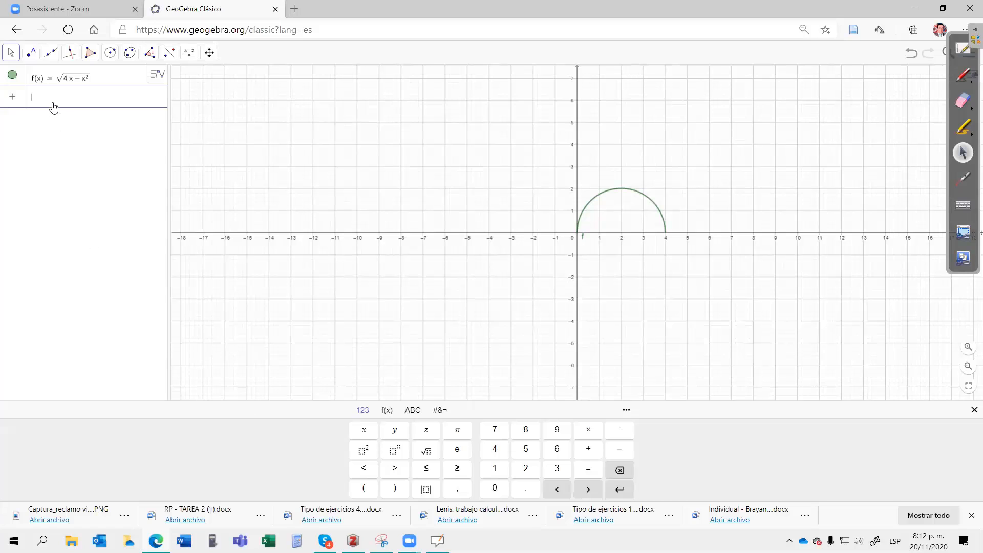
# Step: Plot f restricted to 1 ≤ x ≤ 2 with Función(f, 1, 2) and hide the full curve of f
pyautogui.write('func')
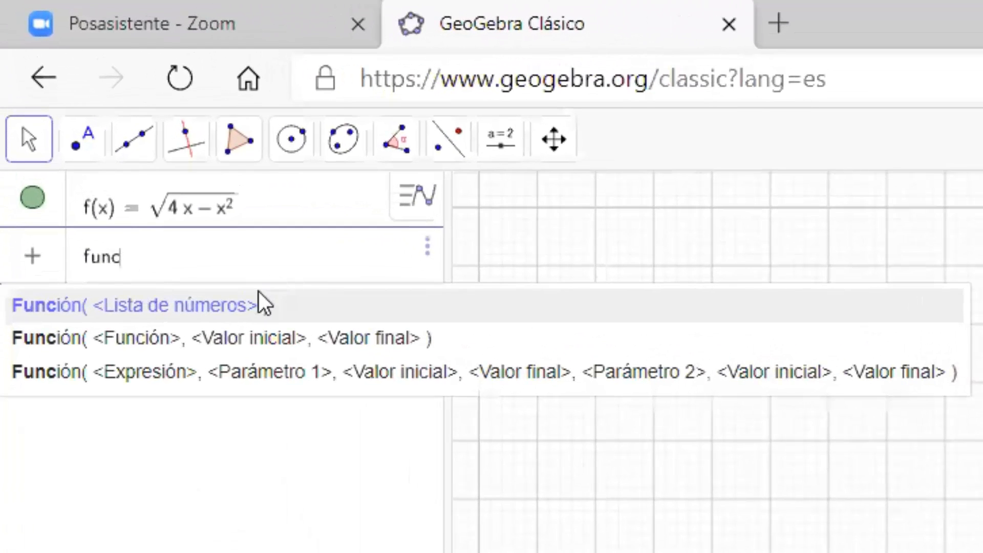
pyautogui.click(191, 330)
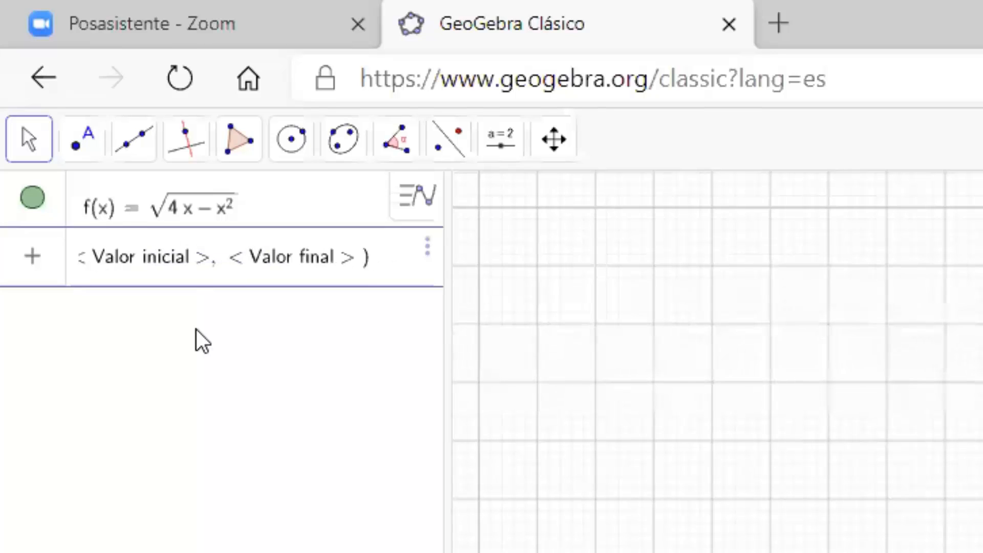
pyautogui.write('f')
pyautogui.press('Tab')
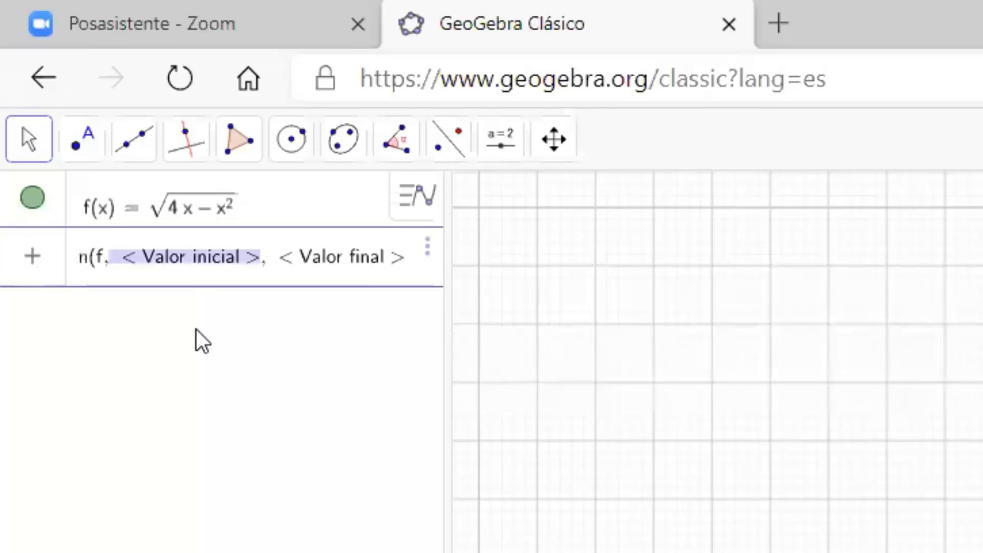
pyautogui.press('Tab')
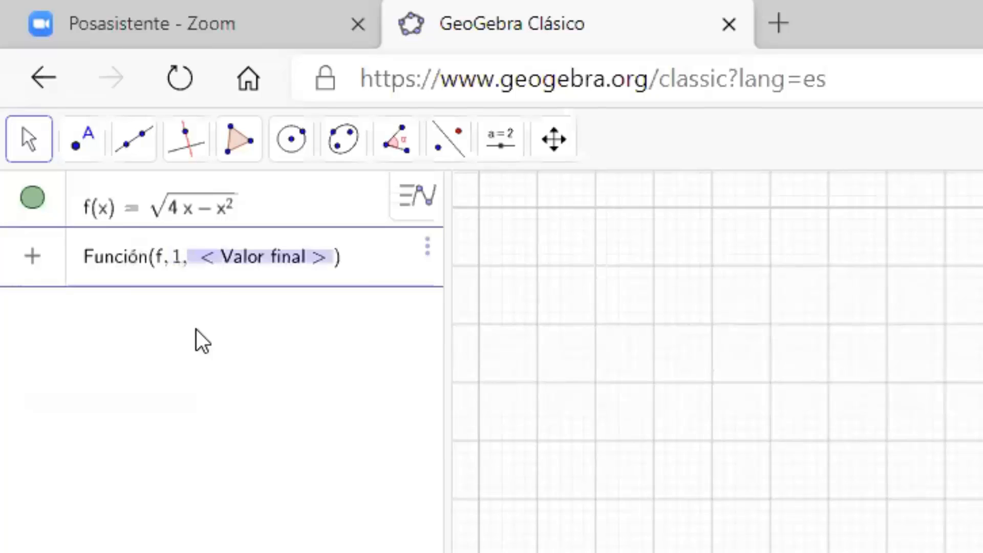
pyautogui.write('2')
pyautogui.press('Return')
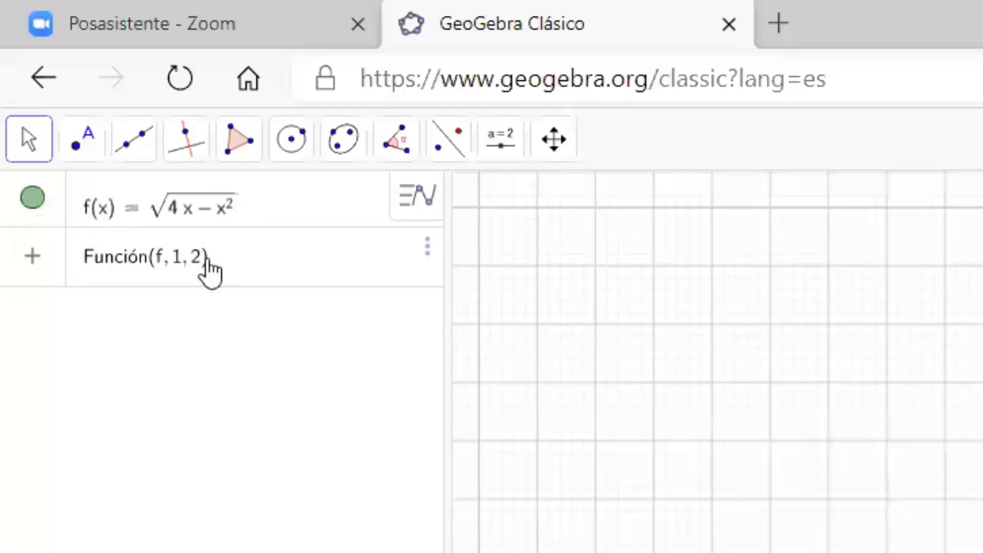
pyautogui.click(229, 266)
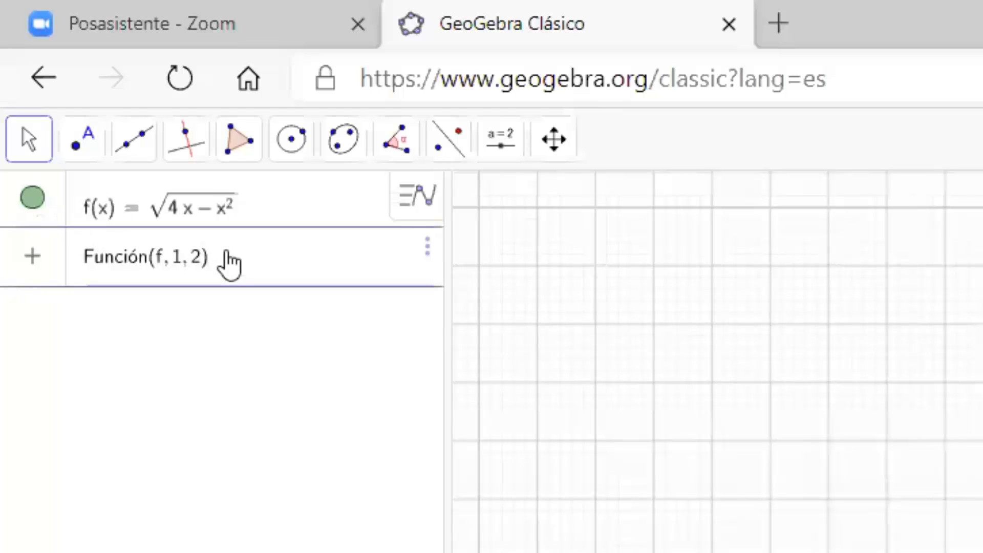
pyautogui.press('Return')
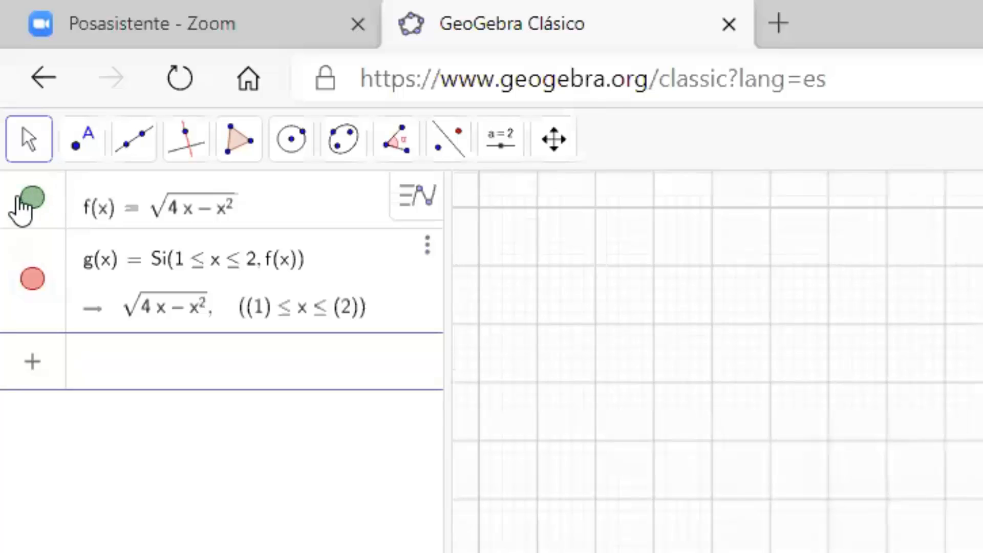
pyautogui.click(30, 200)
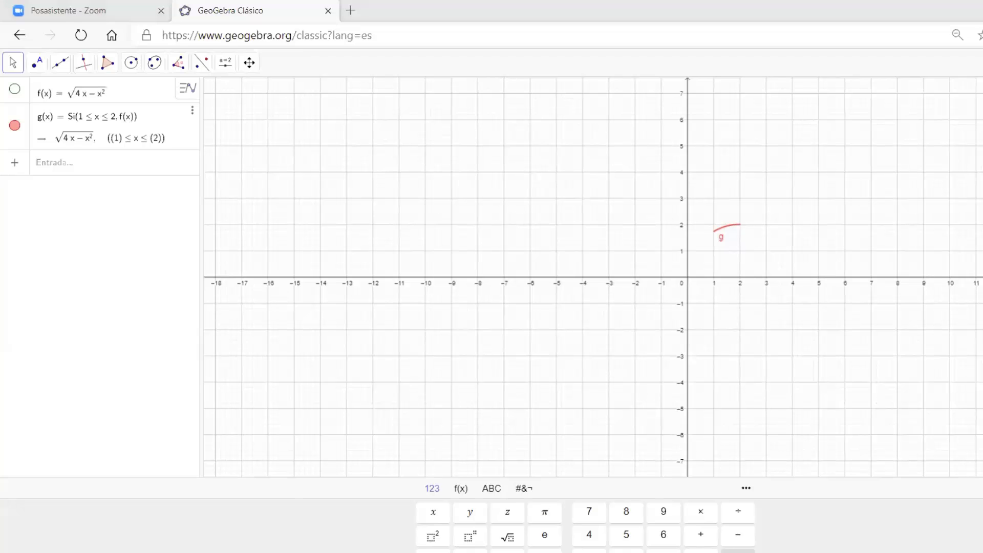
# Step: Open the 3D graphics view alongside the 2D graph of curve g
pyautogui.hotkey('alt', 'Tab')
pyautogui.hotkey('alt', 'Tab')
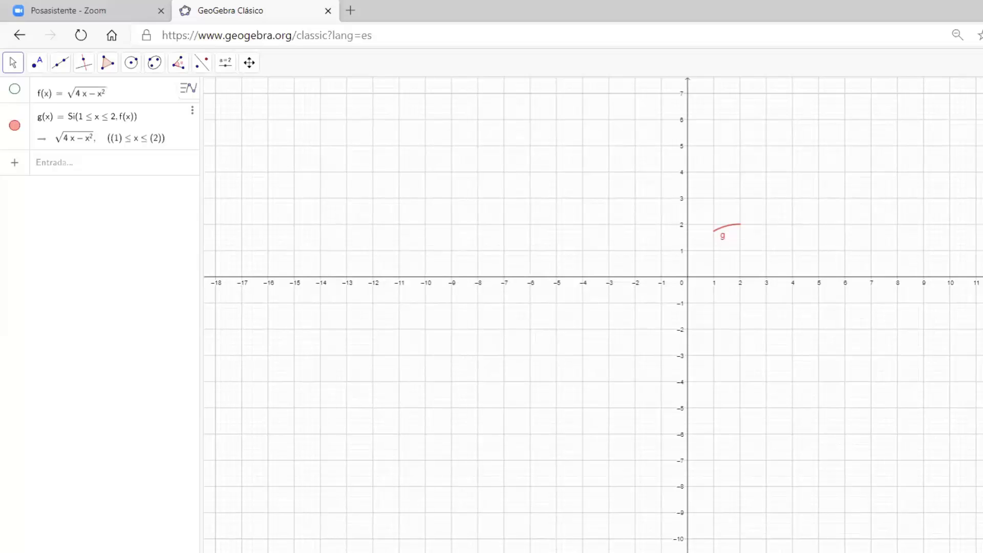
pyautogui.hotkey('ctrl', 'shift', '3')
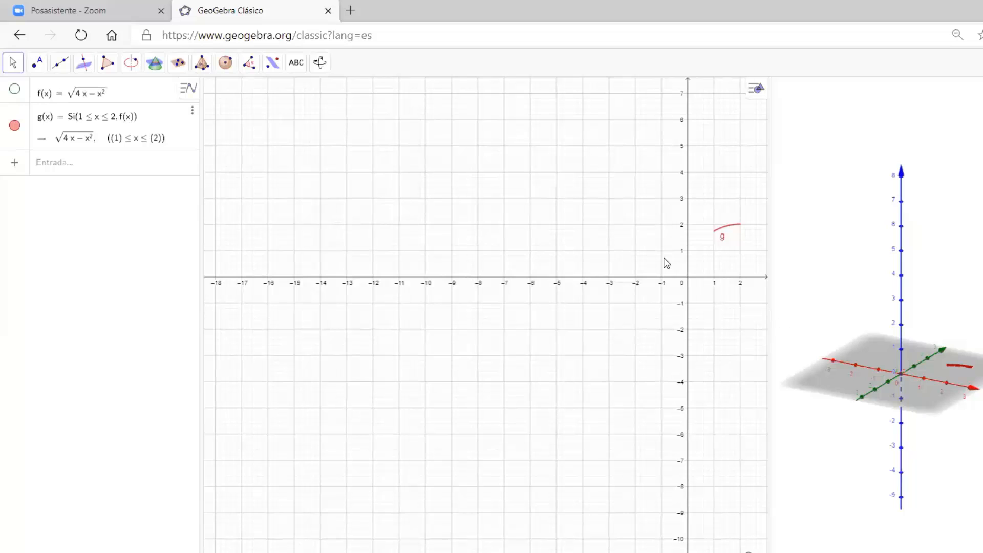
pyautogui.moveTo(662, 259); pyautogui.dragTo(213, 226)
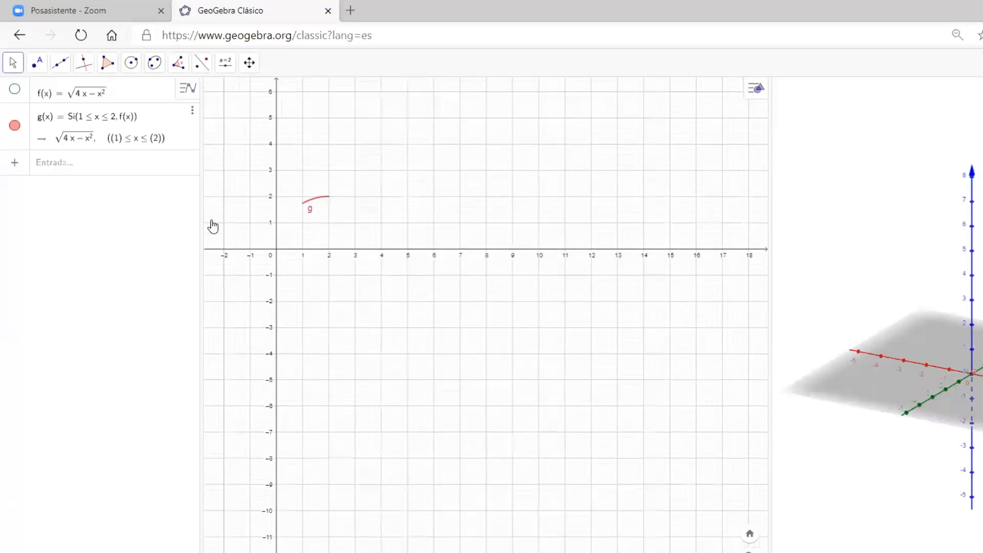
pyautogui.scroll(3, 351, 302)
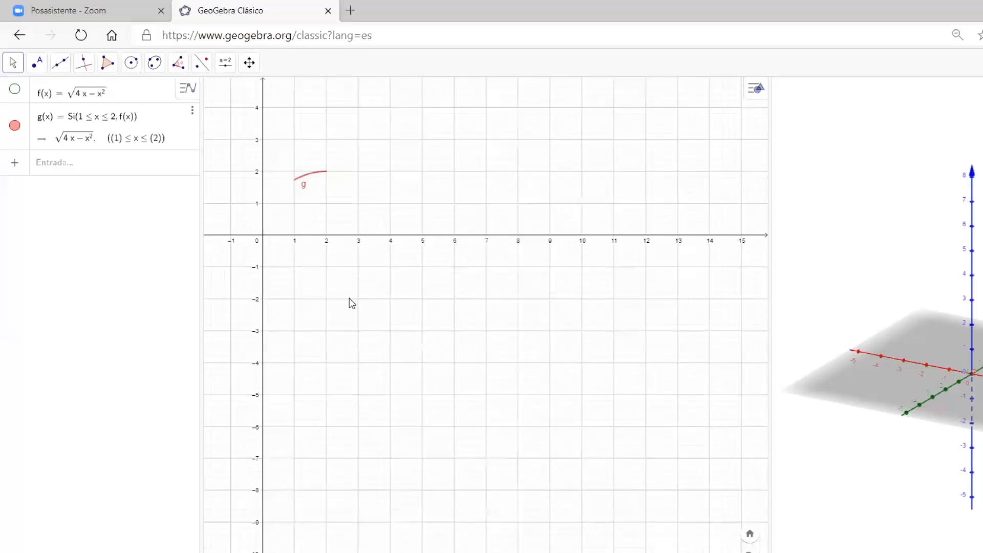
pyautogui.scroll(1, 350, 297)
pyautogui.moveTo(349, 297); pyautogui.dragTo(365, 365)
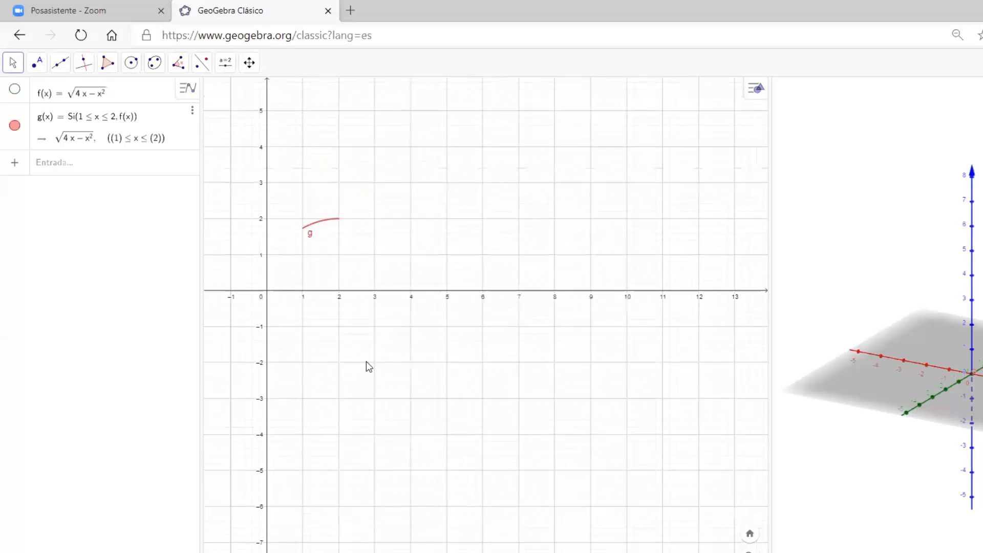
pyautogui.scroll(2, 341, 337)
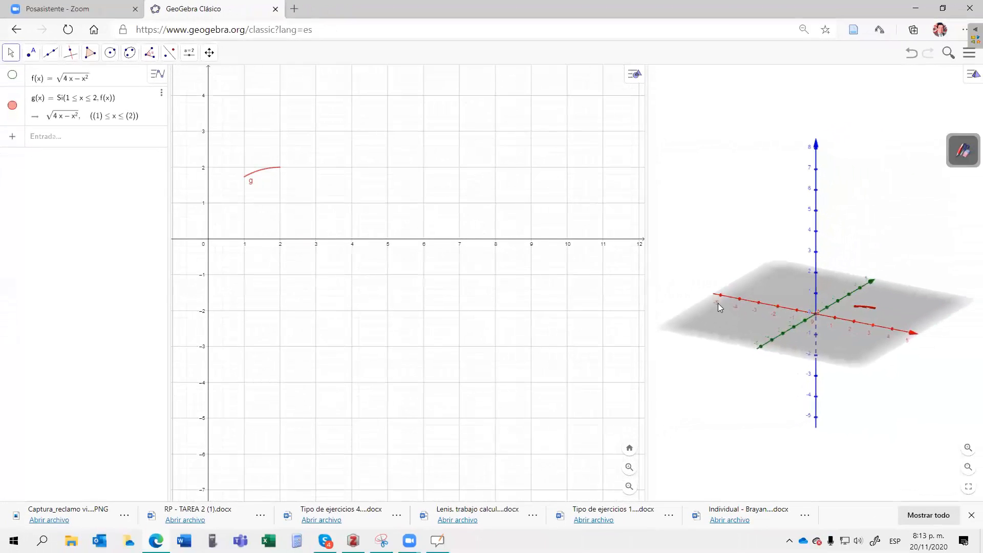
# Step: Hide the plane in the 3D view and widen that view to take over most of the 2D graph's space
pyautogui.rightClick(729, 315)
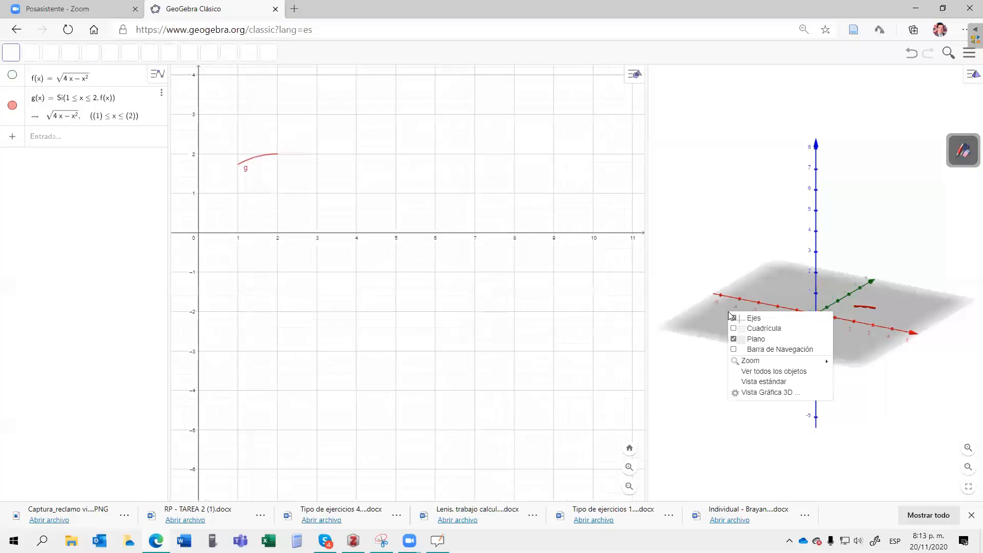
pyautogui.click(753, 339)
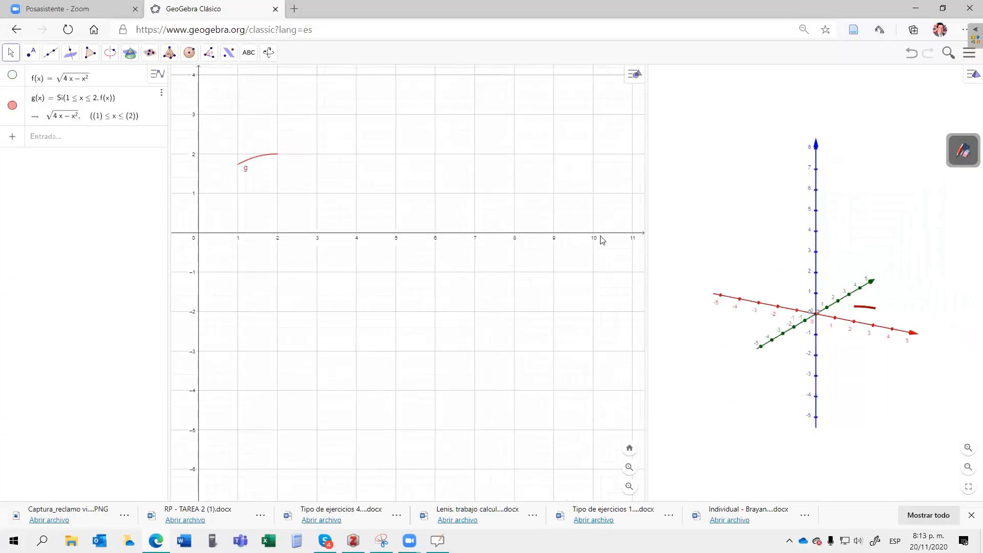
pyautogui.moveTo(621, 226); pyautogui.dragTo(395, 237)
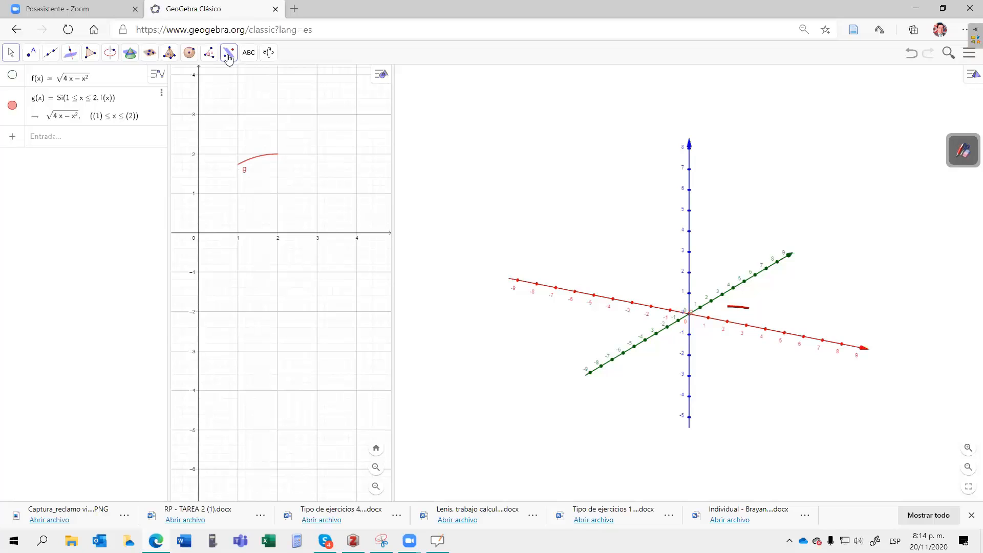
# Step: Place a slider above curve g in the 2D view, of type Ángulo and named just α without an initial value
pyautogui.click(343, 122)
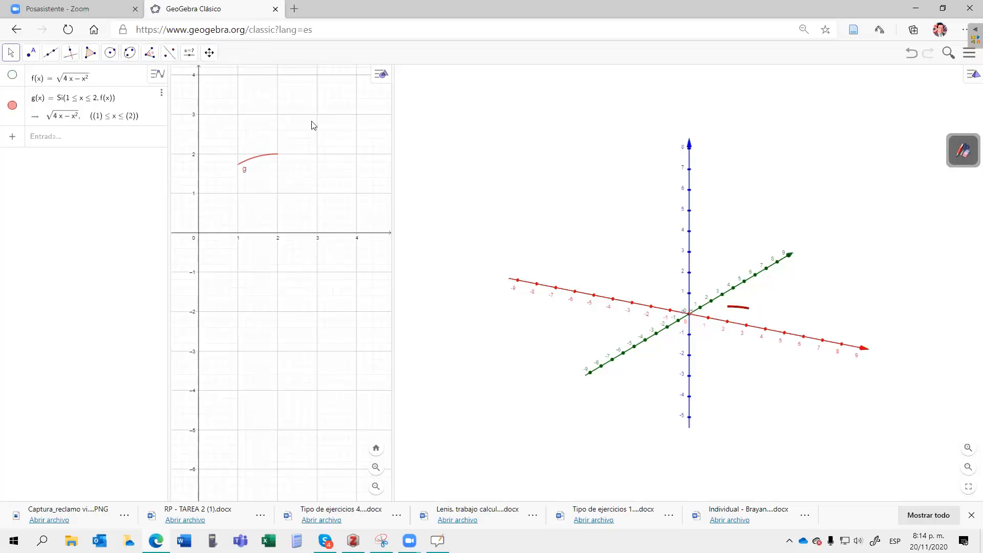
pyautogui.click(189, 52)
pyautogui.click(214, 82)
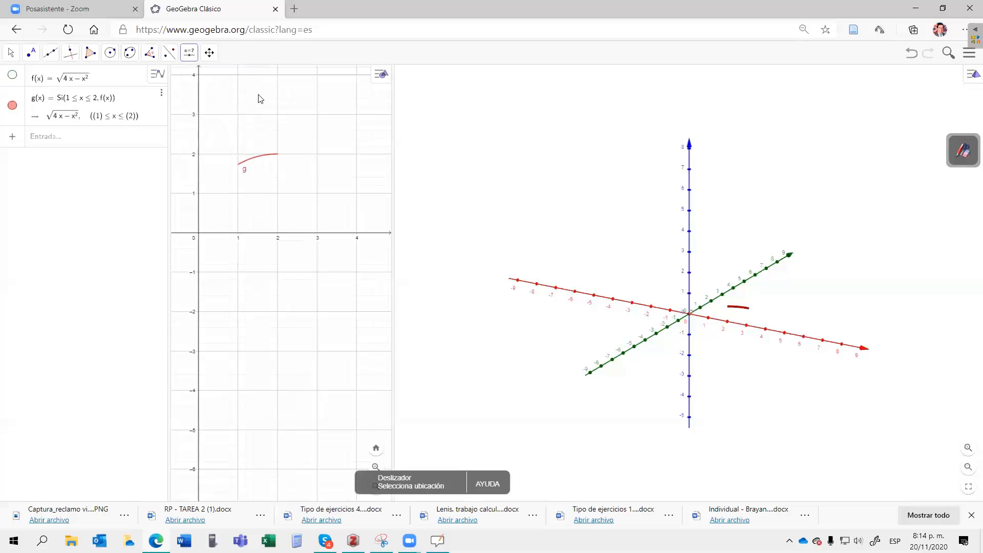
pyautogui.click(261, 101)
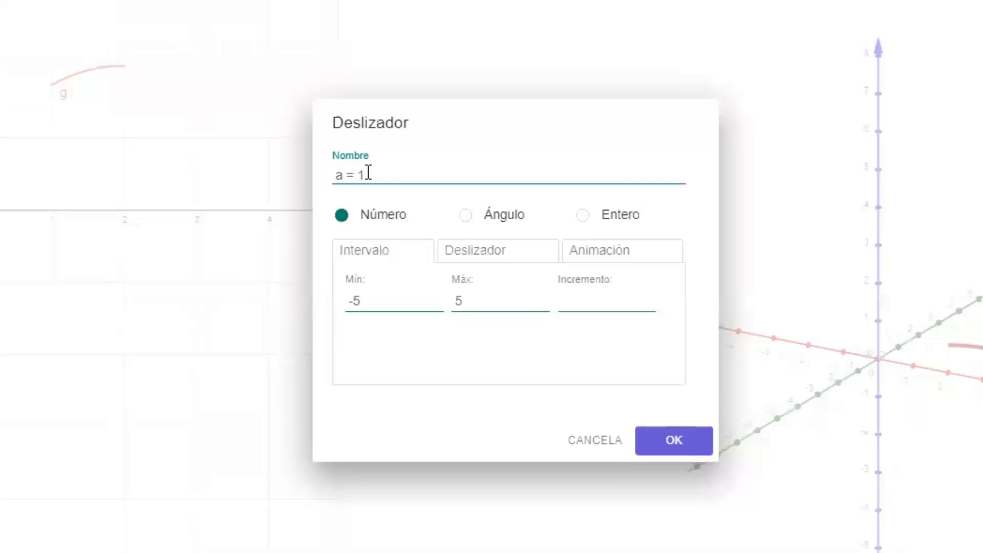
pyautogui.doubleClick(363, 172)
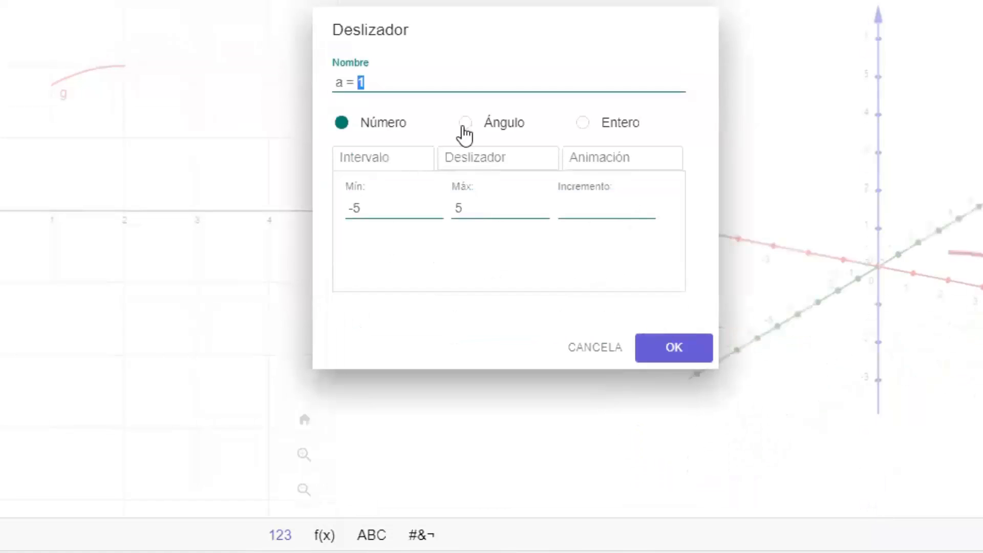
pyautogui.click(465, 124)
pyautogui.moveTo(376, 81); pyautogui.dragTo(351, 80)
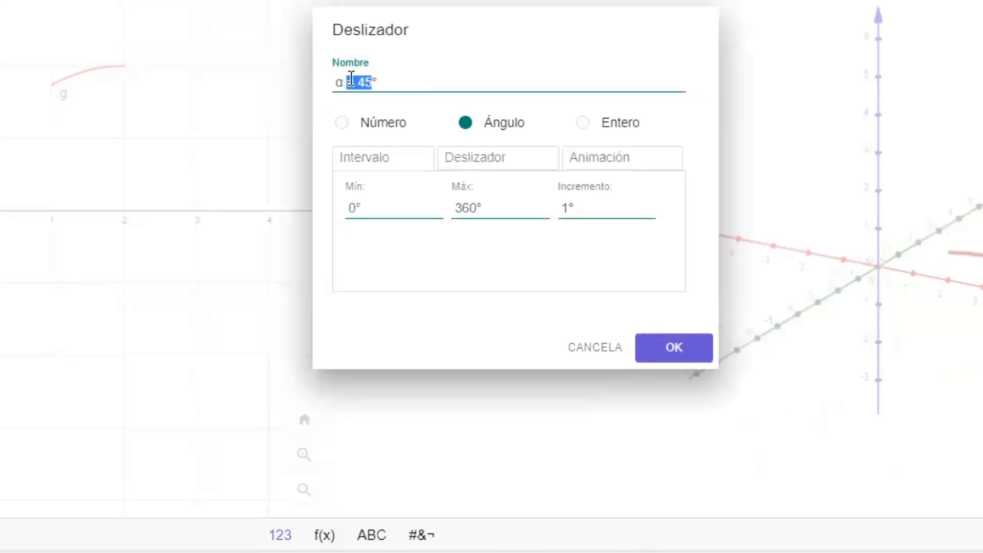
pyautogui.press('BackSpace')
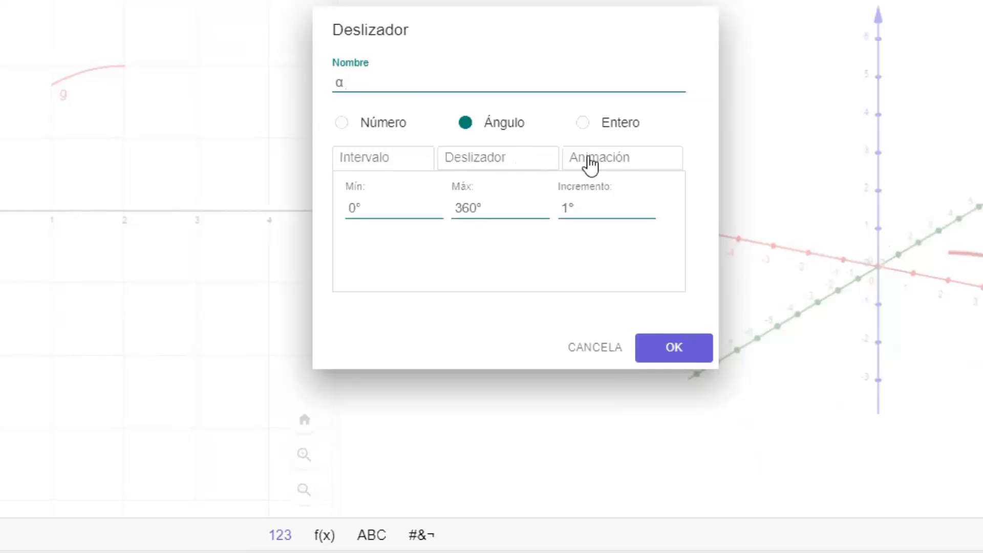
# Step: Set the α slider's animation repeat to Creciente and its increment to 0.0001, and create the slider
pyautogui.click(589, 161)
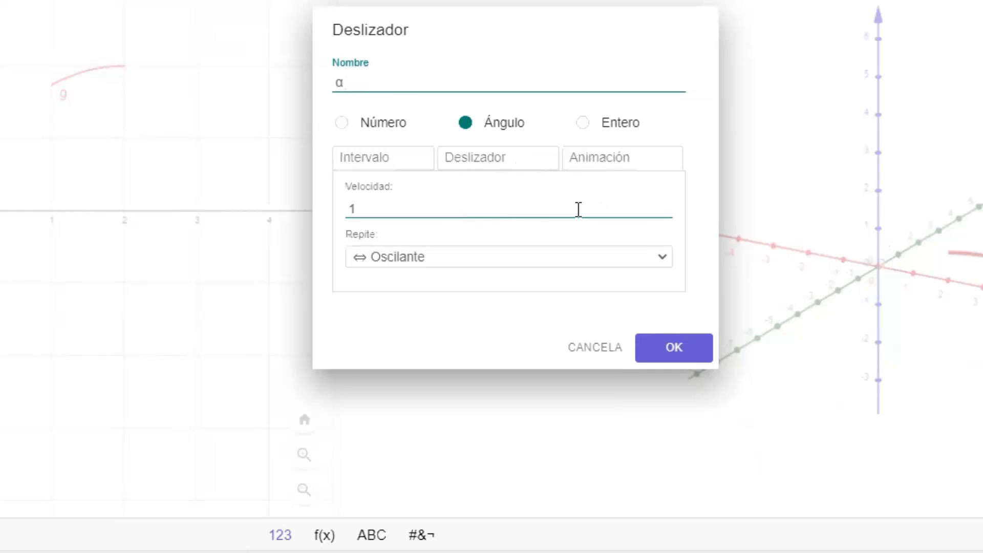
pyautogui.click(661, 259)
pyautogui.click(420, 299)
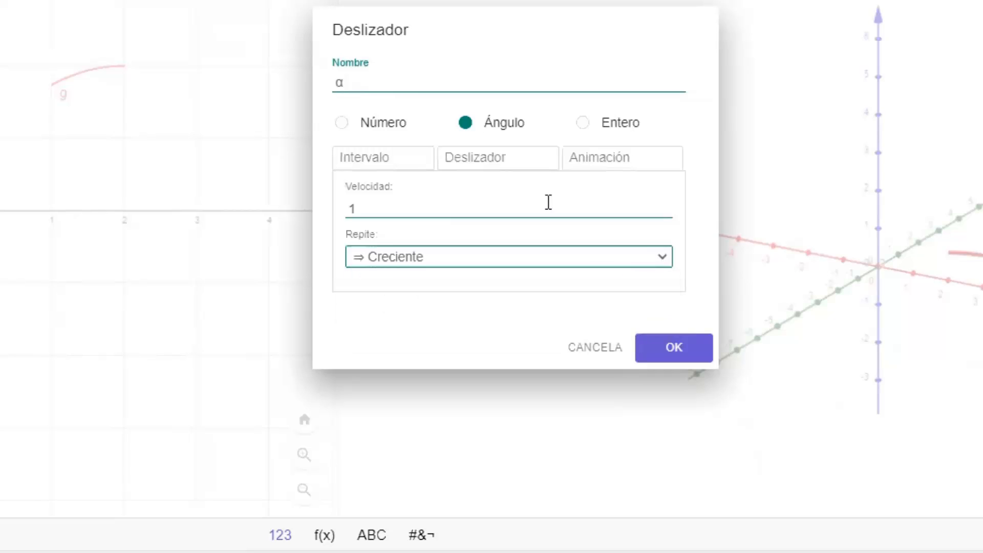
pyautogui.click(373, 163)
pyautogui.moveTo(579, 213); pyautogui.dragTo(562, 207)
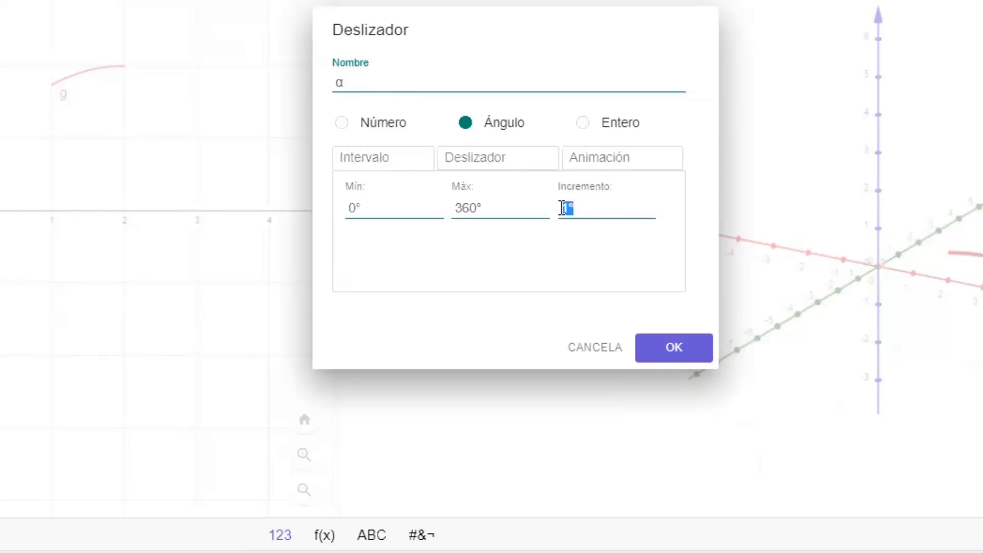
pyautogui.write('0.0001')
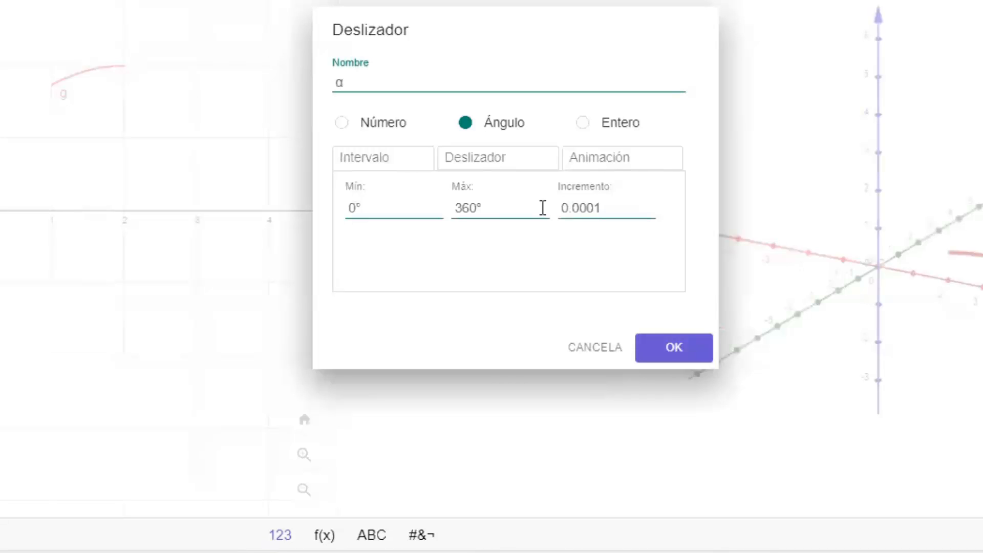
pyautogui.click(670, 350)
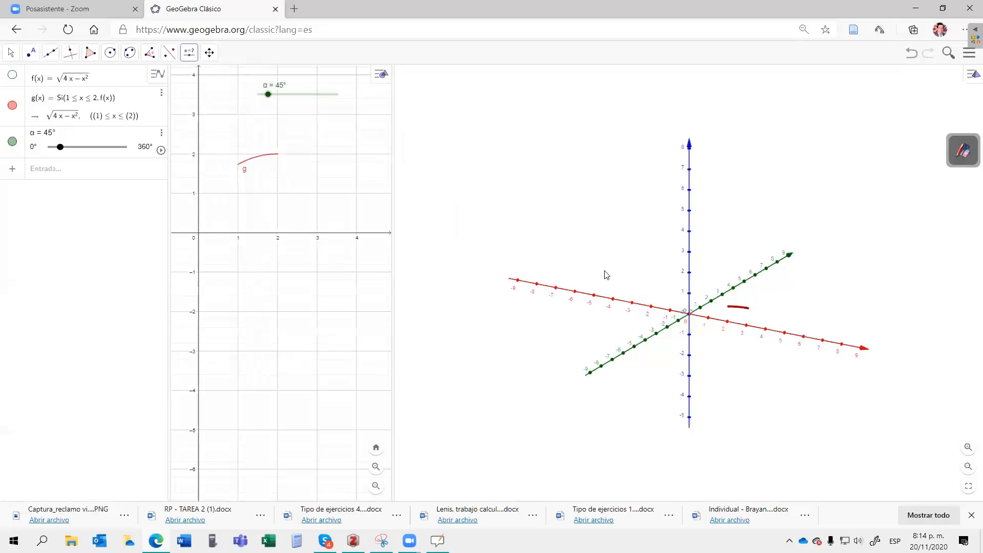
# Step: Rotate curve g about the x-axis in the 3D view with an axial rotation by angle α, counterclockwise (sentido antihorario)
pyautogui.click(648, 278)
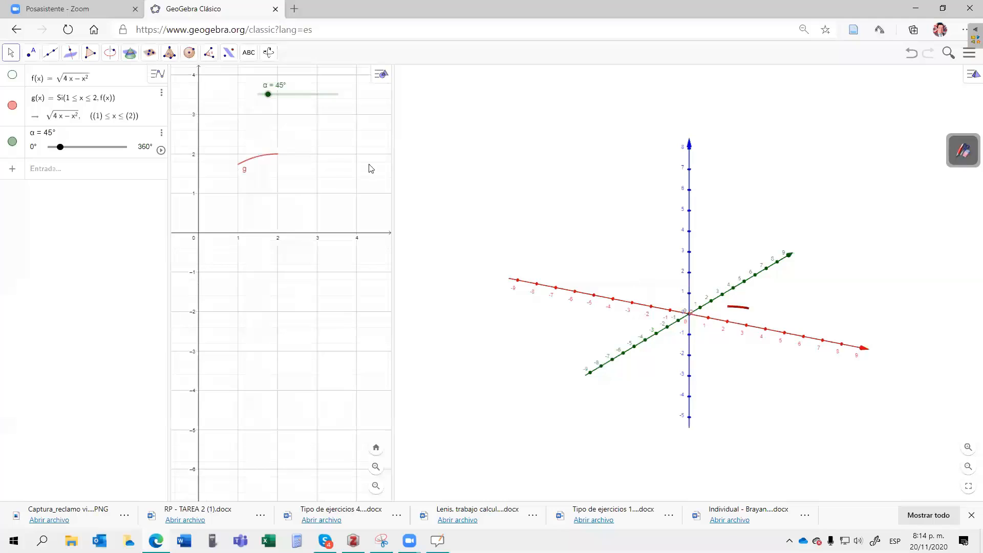
pyautogui.click(229, 54)
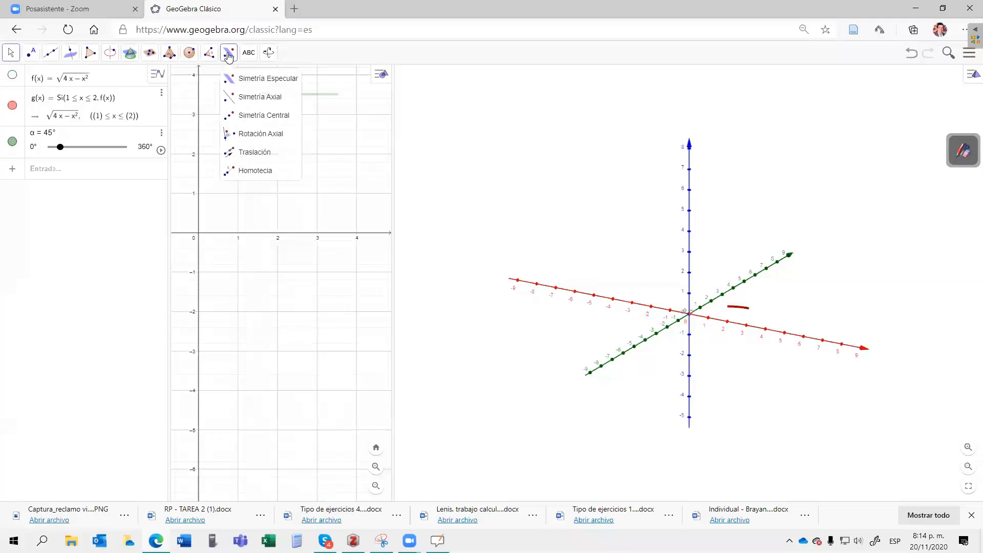
pyautogui.click(254, 137)
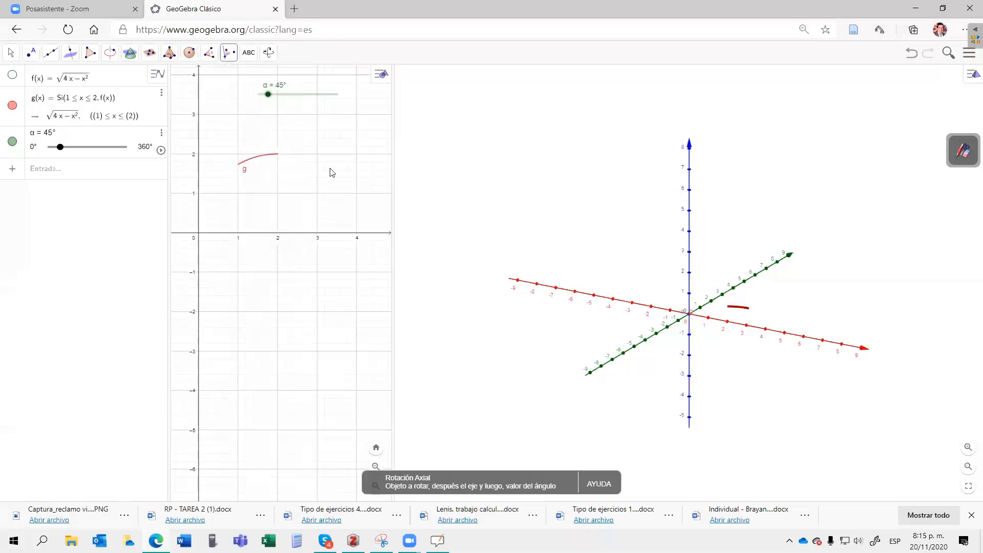
pyautogui.click(744, 309)
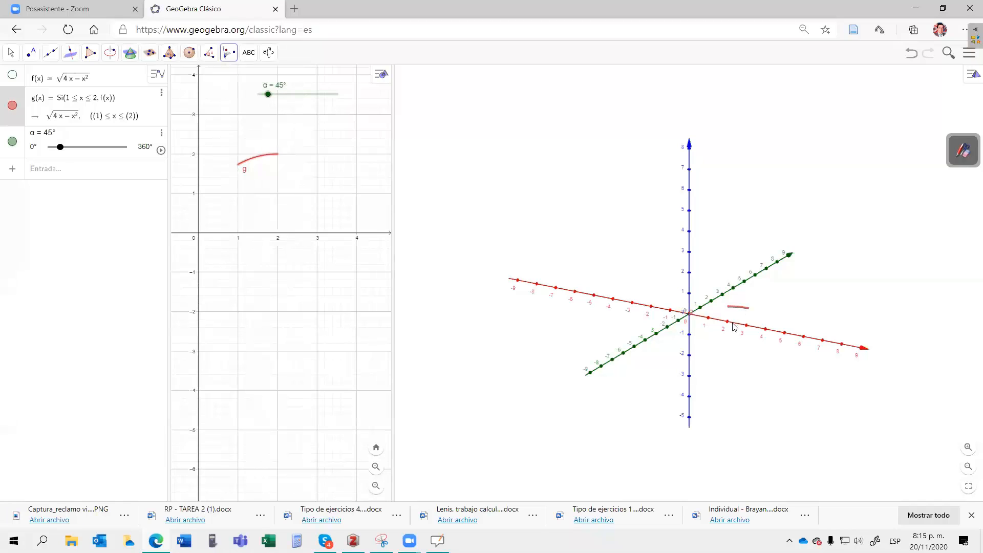
pyautogui.click(733, 324)
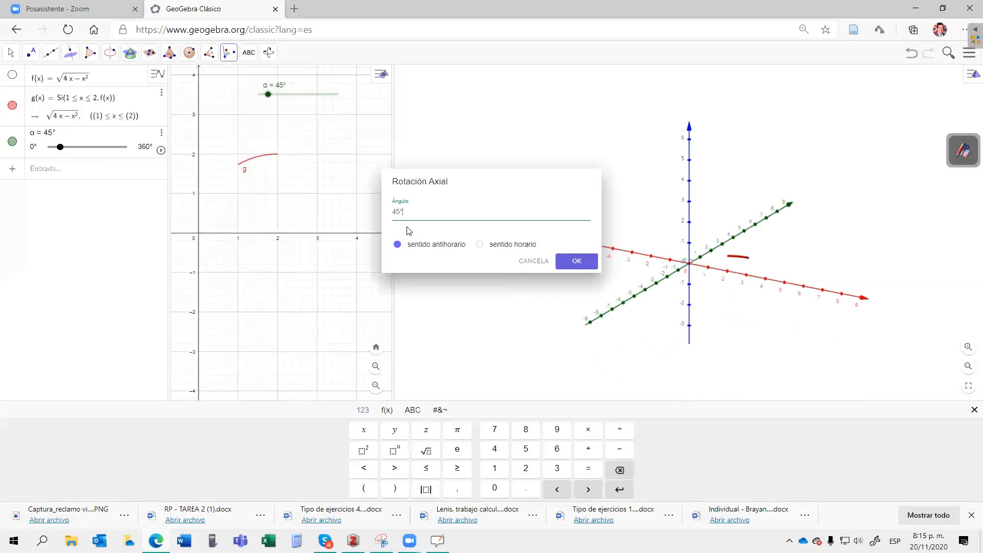
pyautogui.press('BackSpace')
pyautogui.press('BackSpace')
pyautogui.click(414, 412)
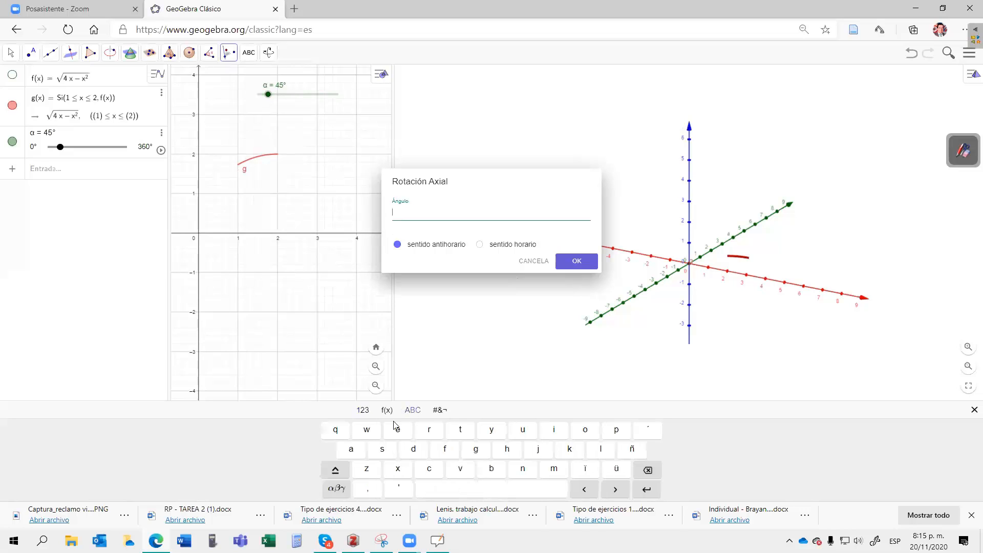
pyautogui.click(334, 492)
pyautogui.click(366, 454)
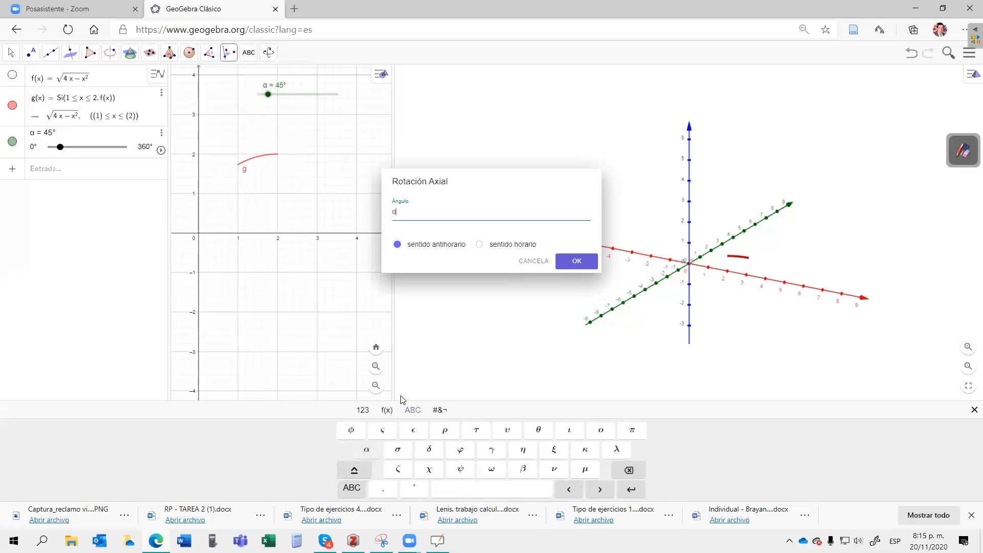
pyautogui.click(571, 263)
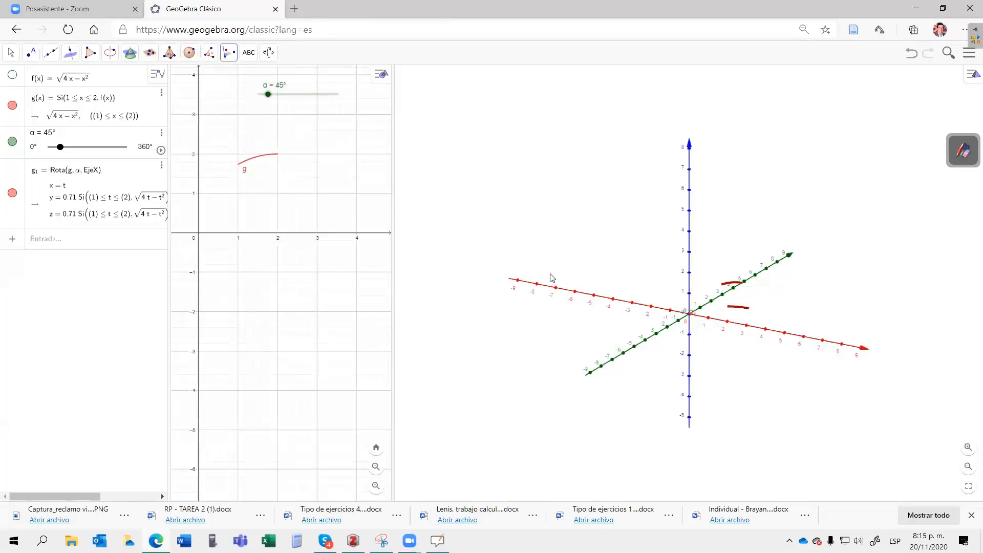
# Step: Turn on the trace of the rotated curve g₁ and start the animation of the α slider
pyautogui.rightClick(112, 186)
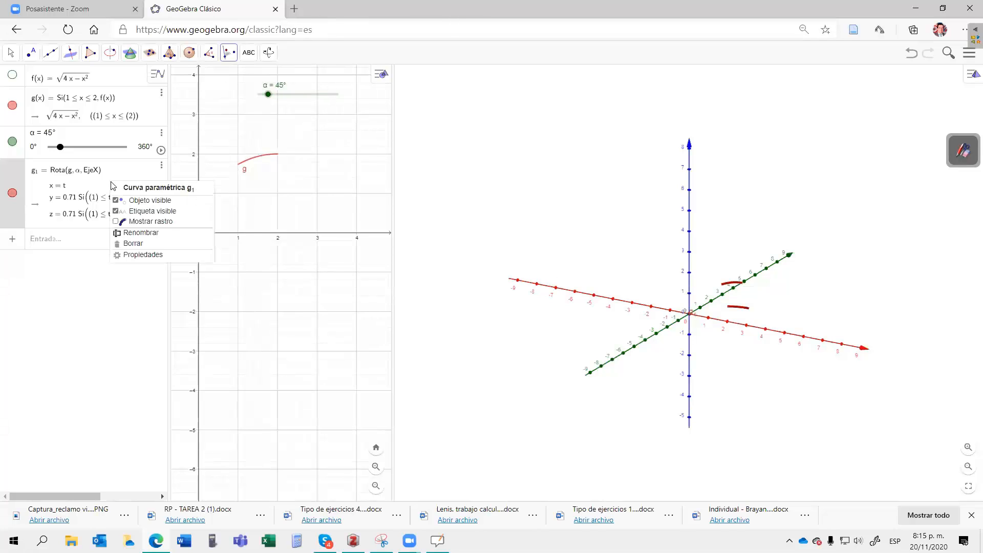
pyautogui.click(115, 222)
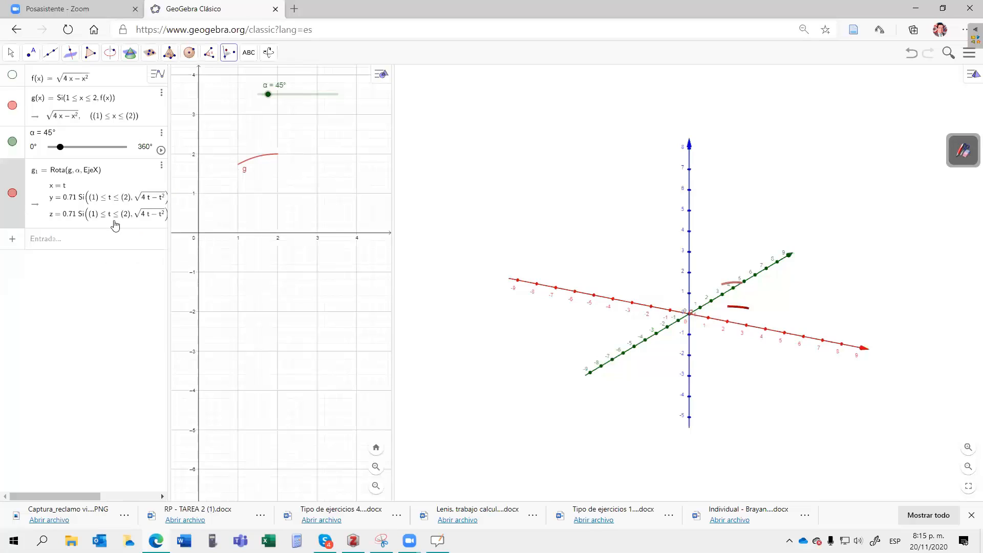
pyautogui.click(161, 151)
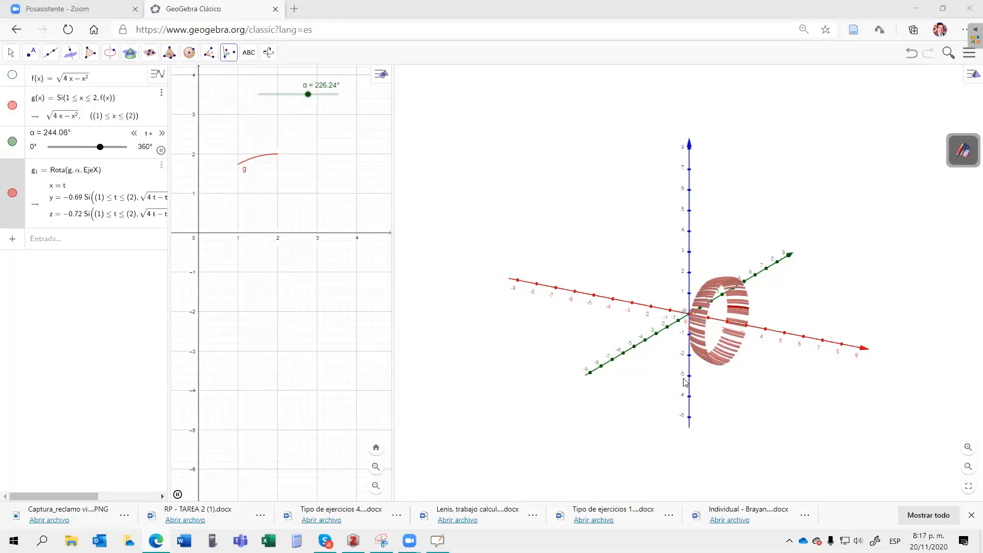
pyautogui.click(56, 242)
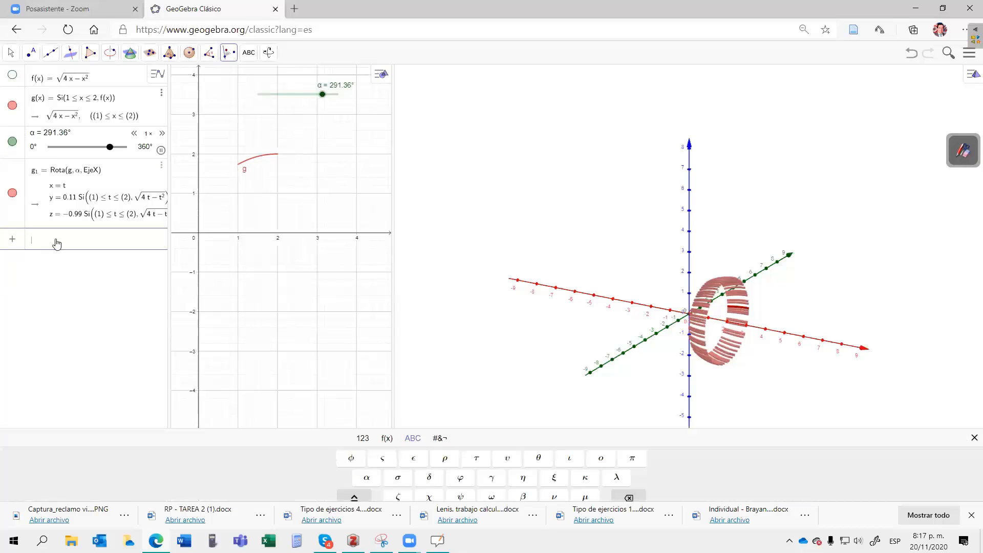
pyautogui.write('su')
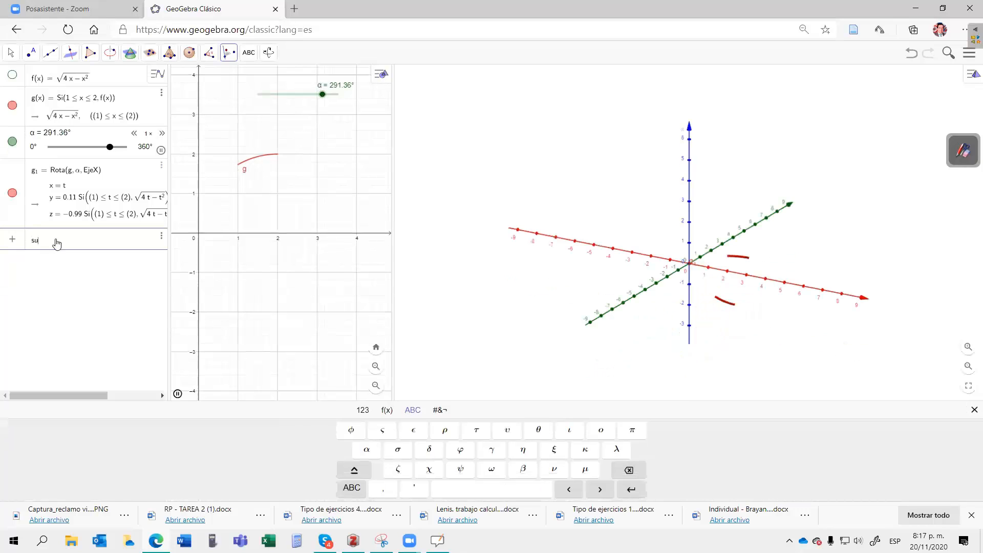
pyautogui.write('per')
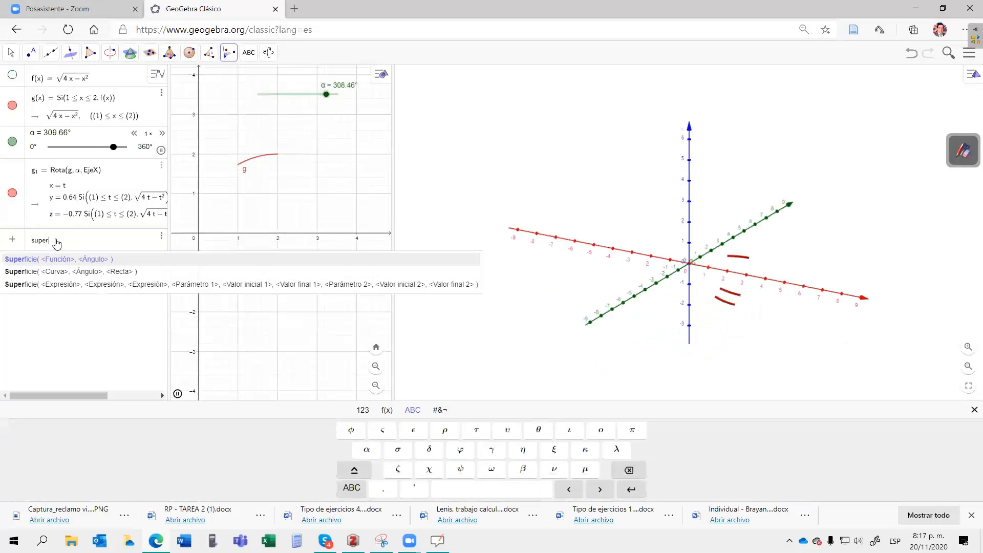
pyautogui.click(54, 272)
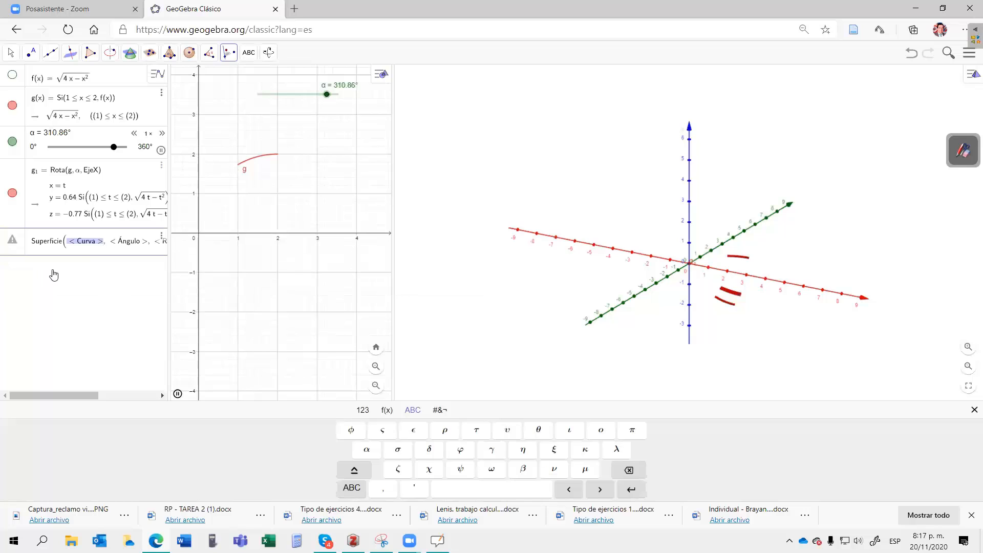
pyautogui.click(85, 253)
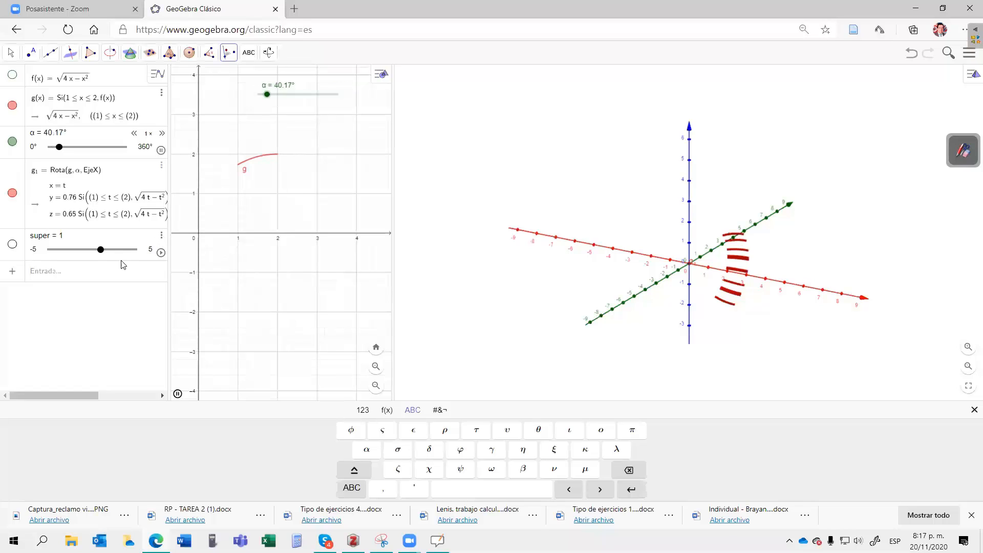
pyautogui.click(161, 236)
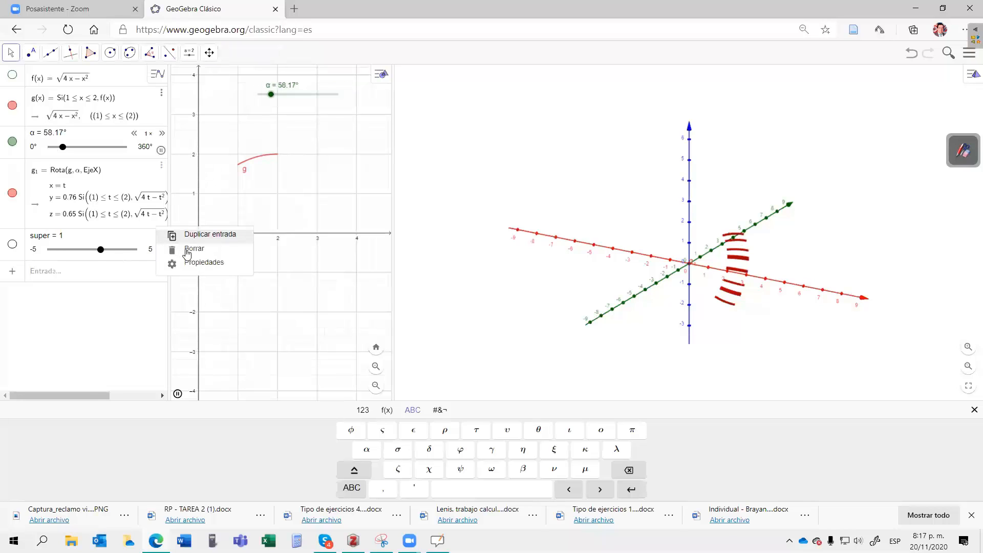
pyautogui.click(189, 250)
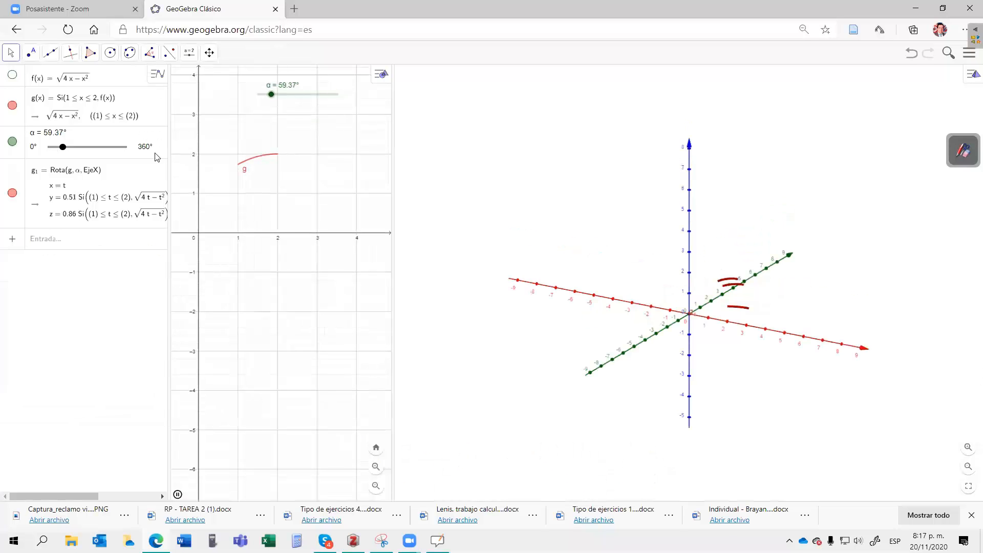
# Step: Pause the α animation and begin a Superficie command of the curve, angle and line form, with curve g and angle 2π
pyautogui.click(161, 151)
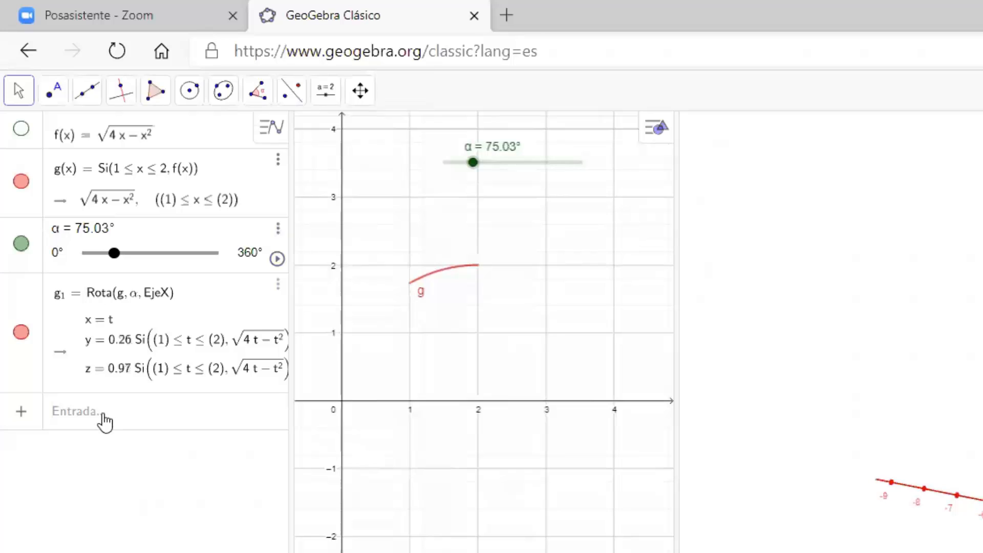
pyautogui.click(103, 420)
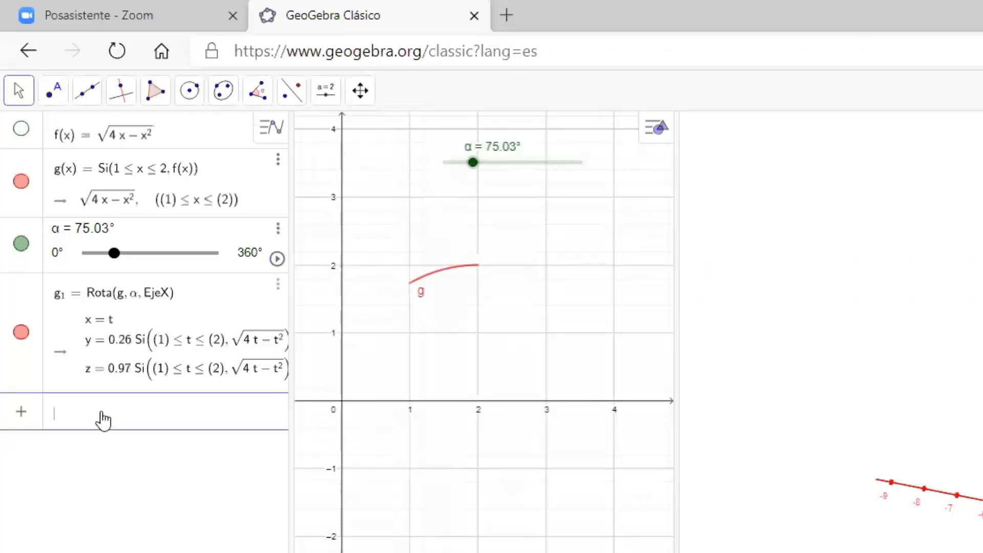
pyautogui.write('super')
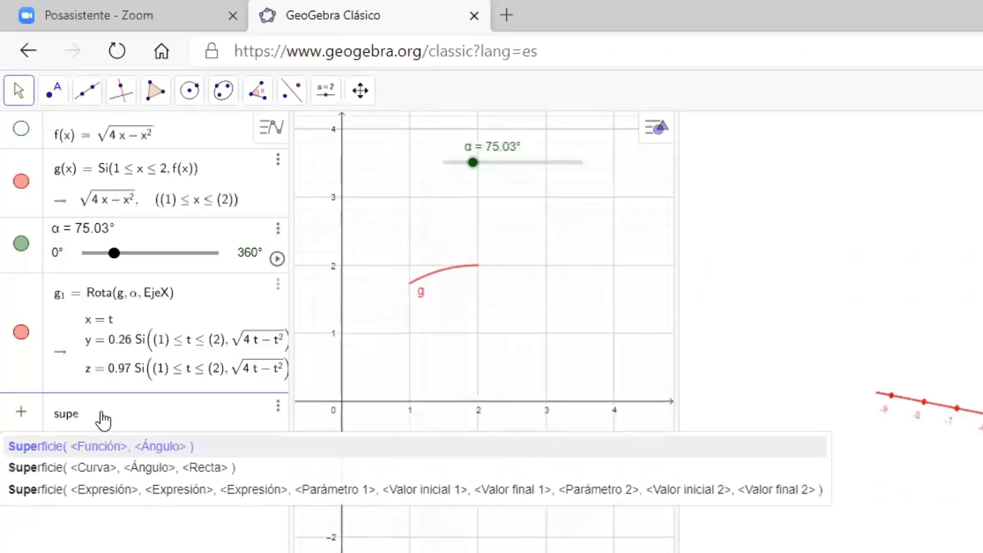
pyautogui.click(109, 468)
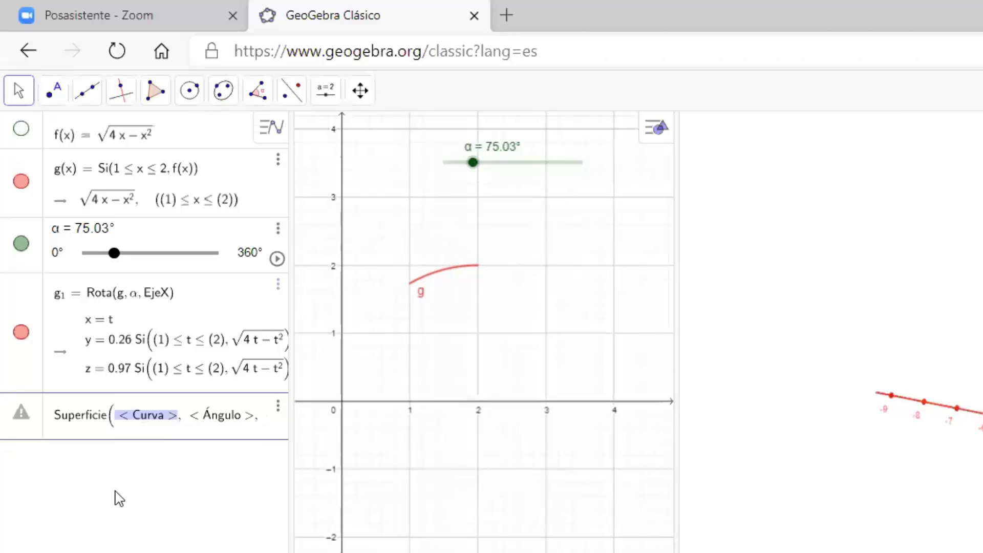
pyautogui.write('g')
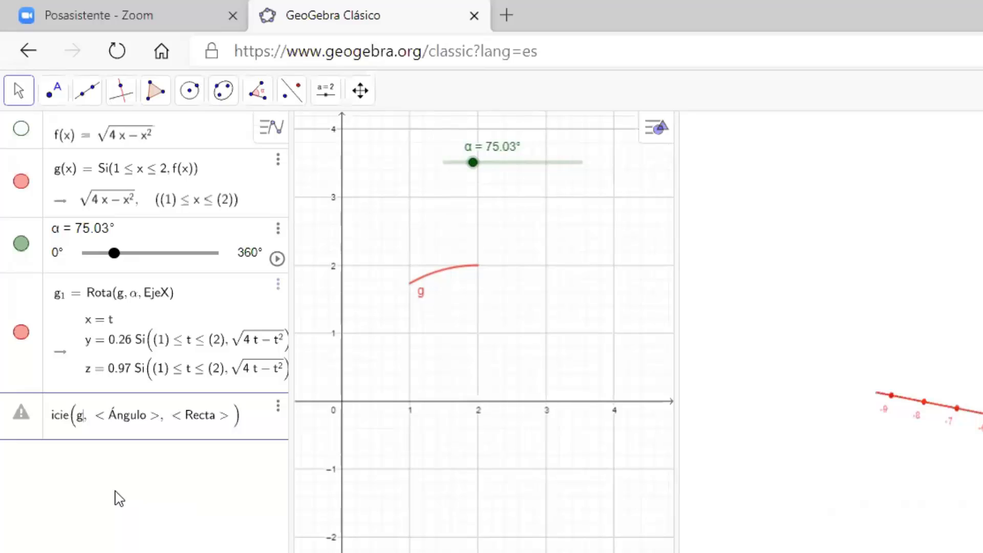
pyautogui.press('Tab')
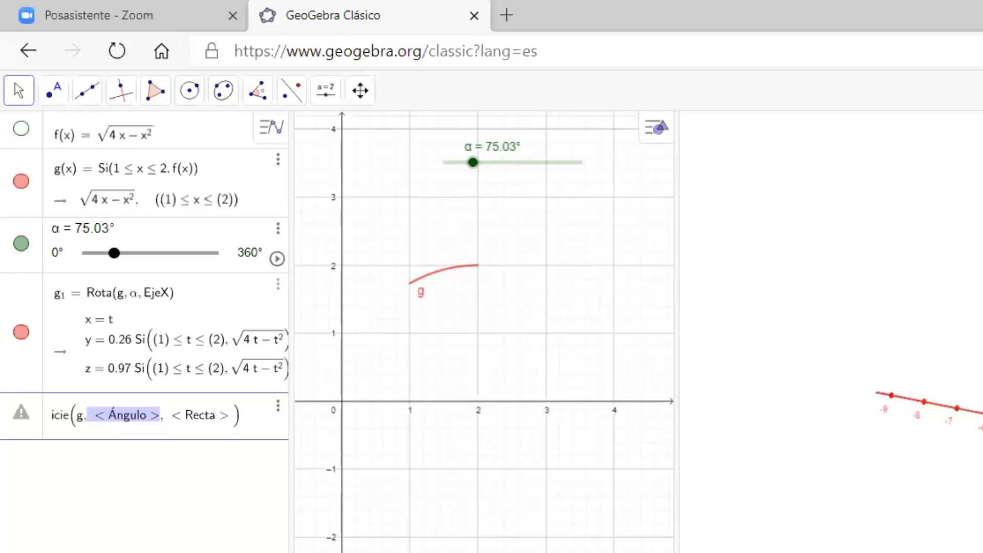
pyautogui.write('2π')
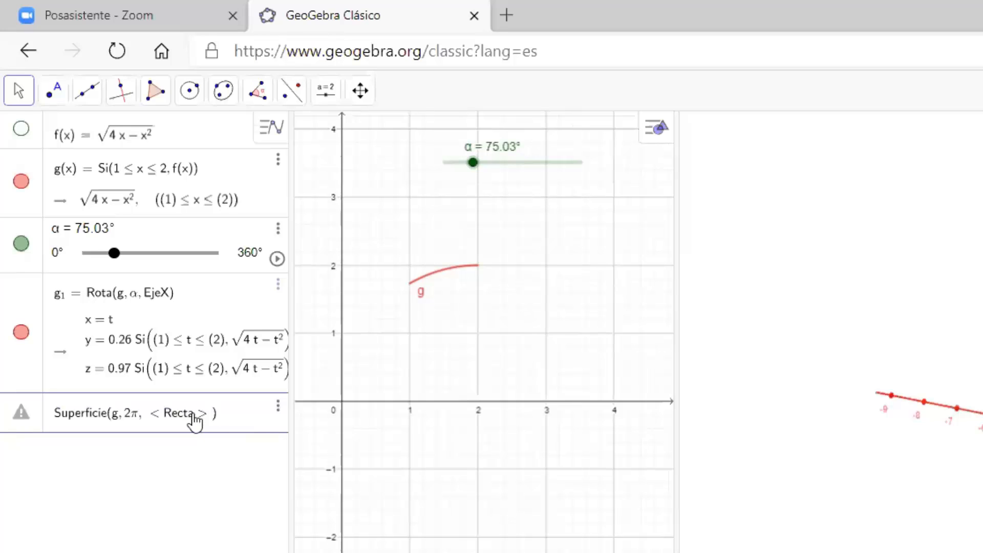
# Step: Complete the Superficie command with EjeX as its line, create the surface and resume the α animation
pyautogui.click(160, 416)
pyautogui.write('ta')
pyautogui.press('BackSpace')
pyautogui.press('BackSpace')
pyautogui.press('BackSpace')
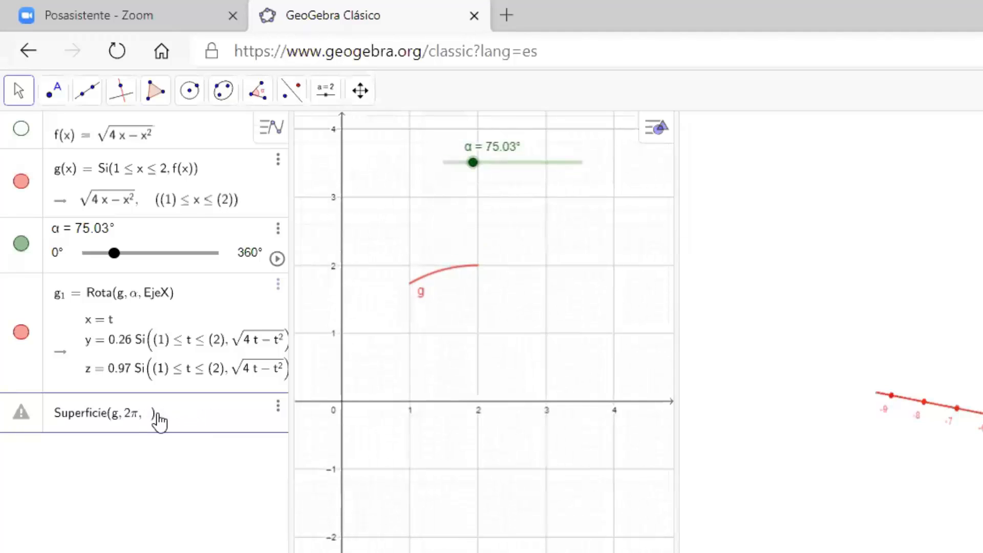
pyautogui.write('Eje ')
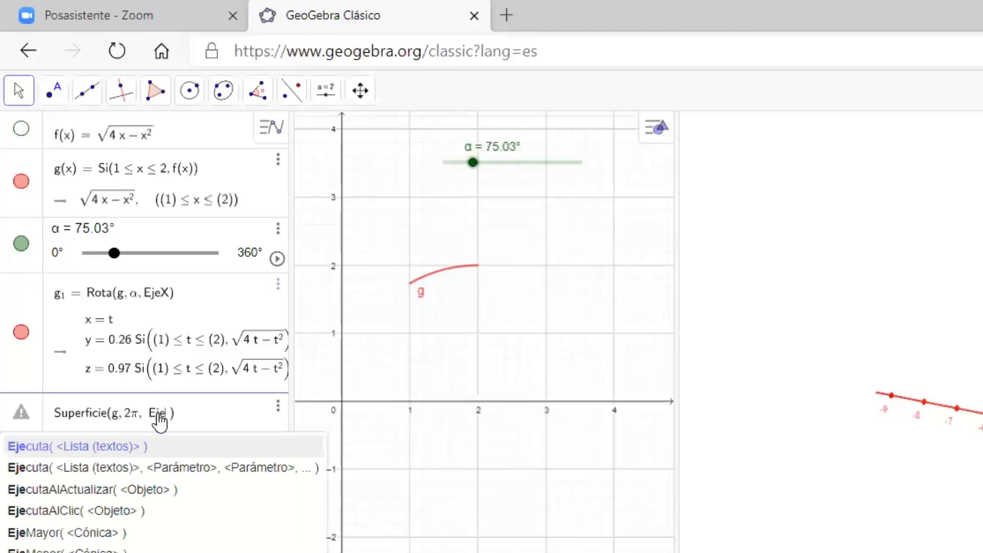
pyautogui.write('X')
pyautogui.press('Return')
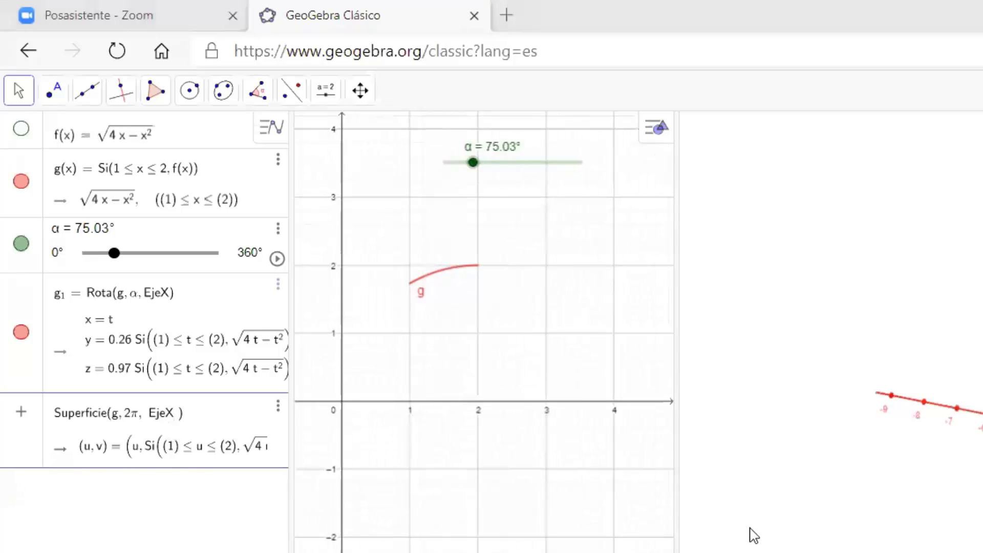
pyautogui.click(277, 259)
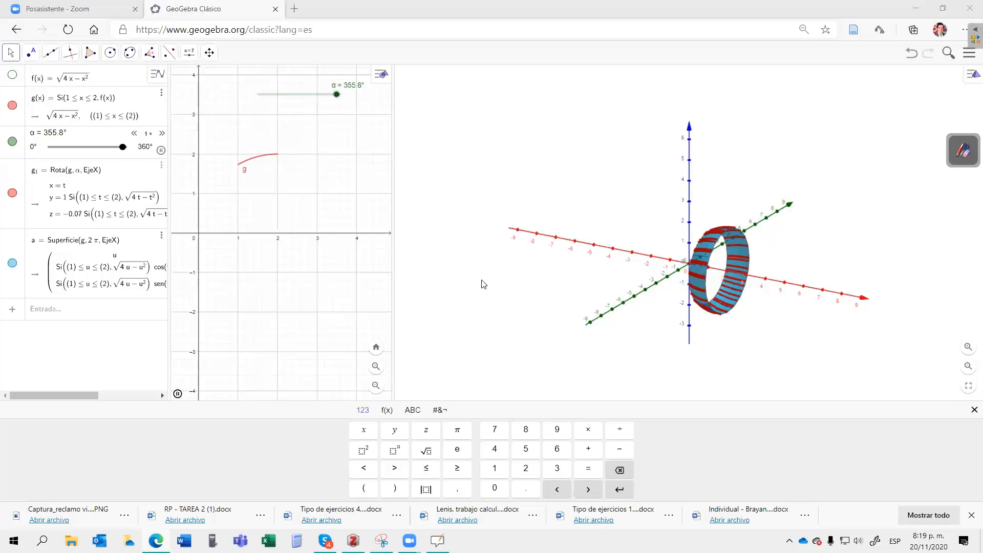
pyautogui.click(64, 315)
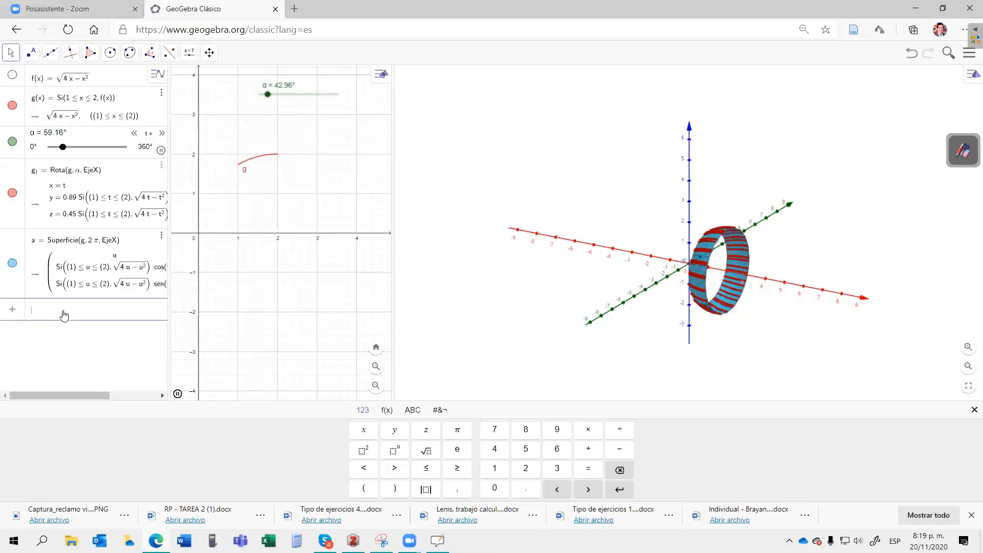
pyautogui.write('V ')
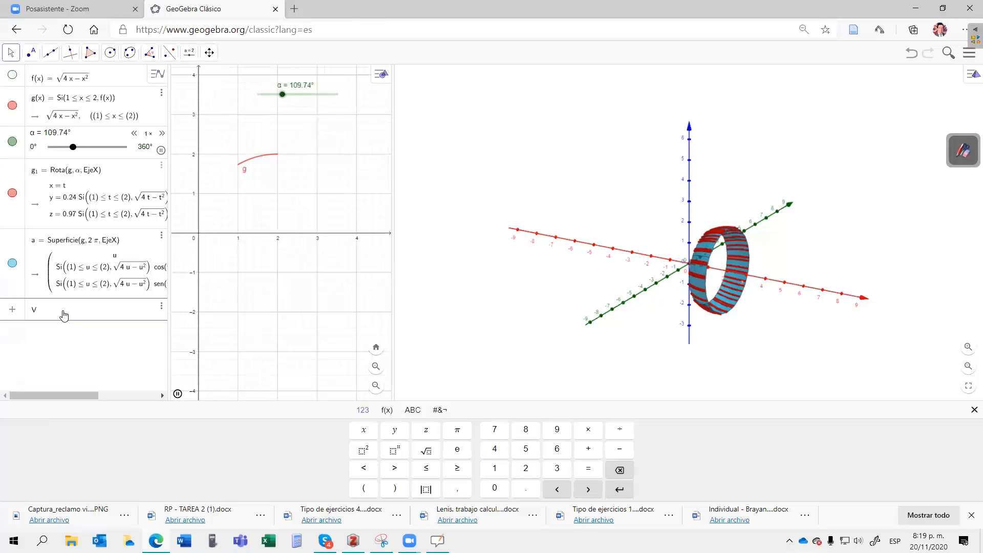
pyautogui.write('=')
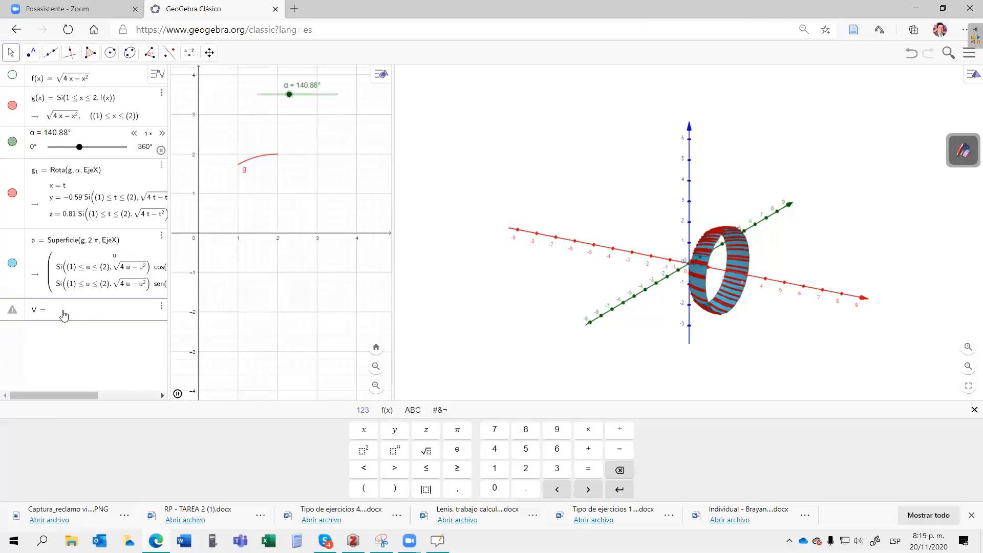
pyautogui.click(458, 432)
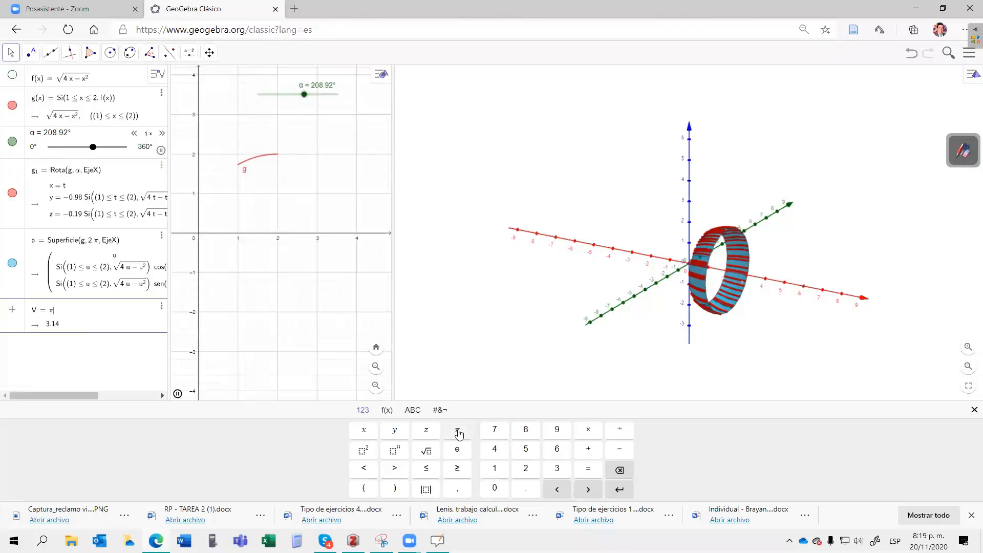
pyautogui.write('*')
pyautogui.write('inte')
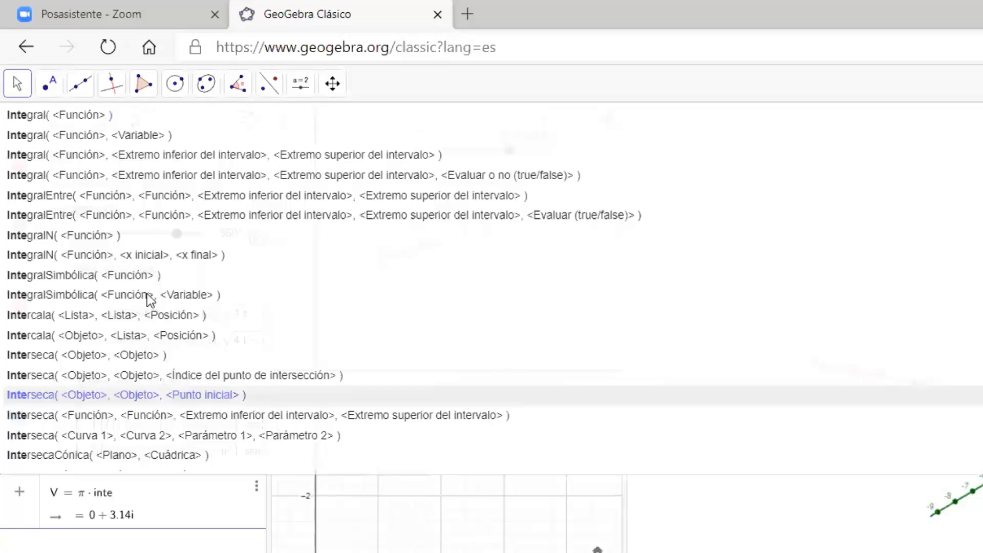
pyautogui.click(115, 154)
pyautogui.click(225, 374)
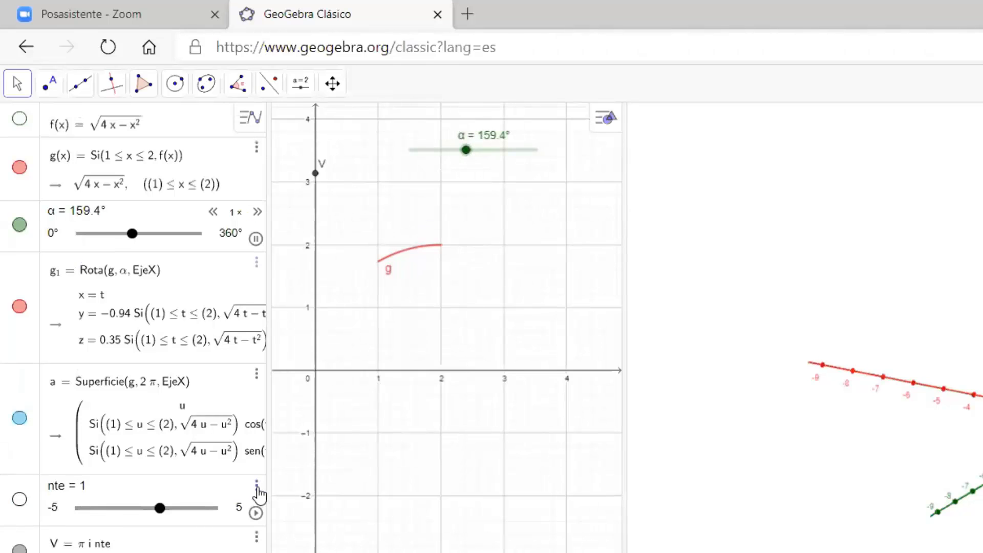
pyautogui.click(258, 493)
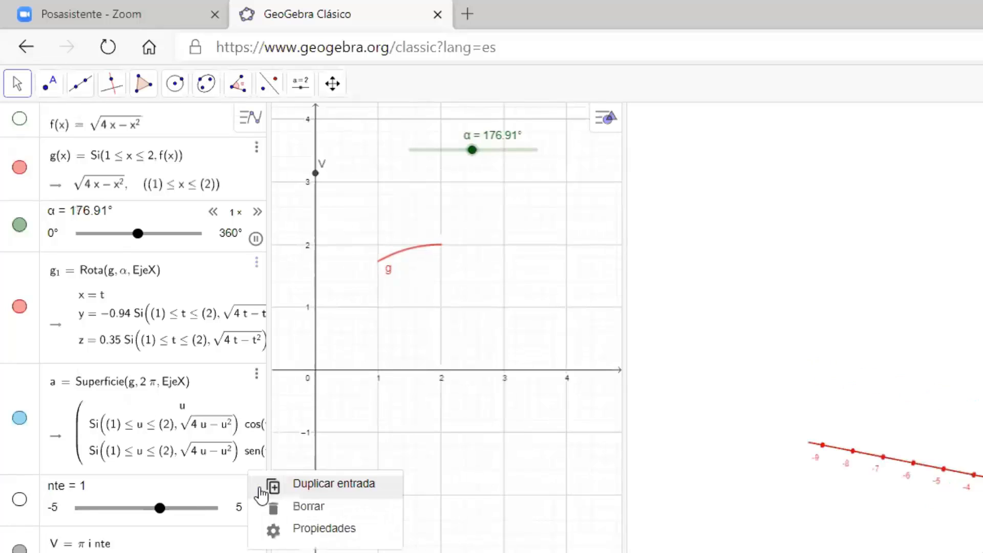
pyautogui.click(309, 505)
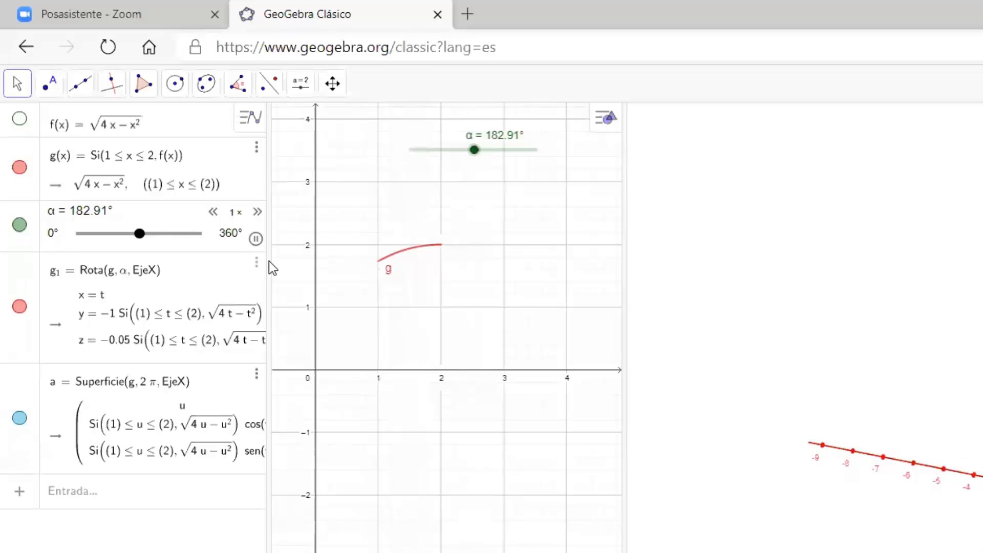
# Step: Pause the α animation and begin defining V as π times an Integral command that takes a function and lower and upper interval limits
pyautogui.click(253, 238)
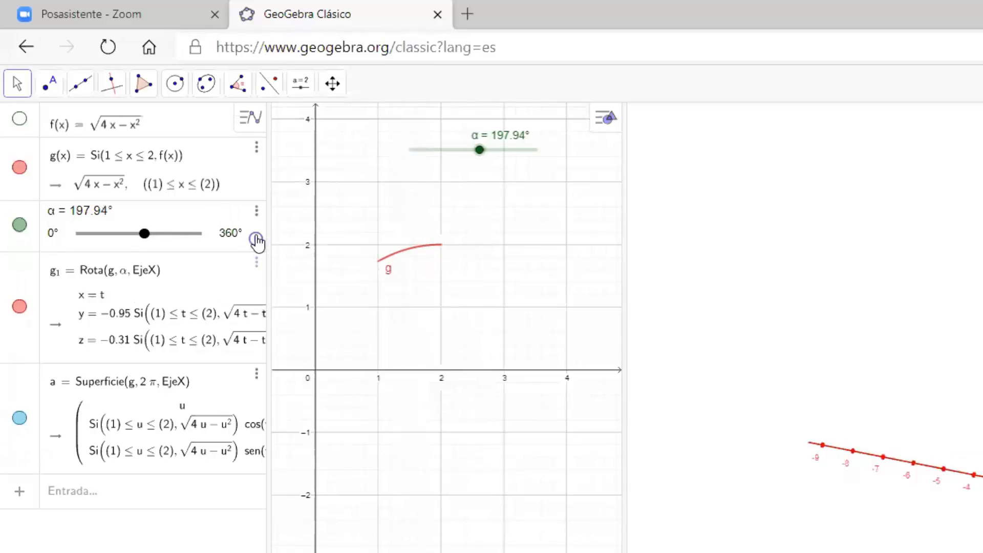
pyautogui.click(117, 502)
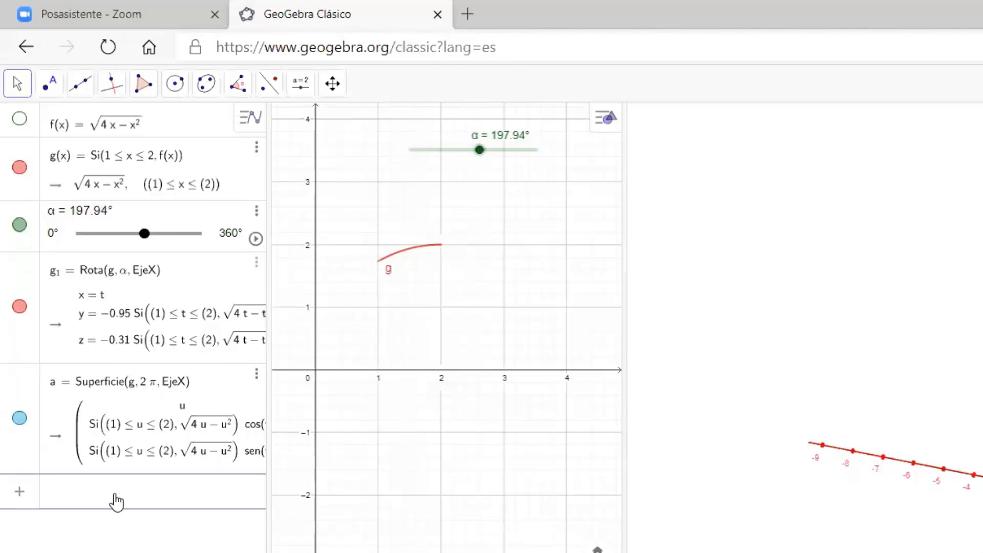
pyautogui.write('V=')
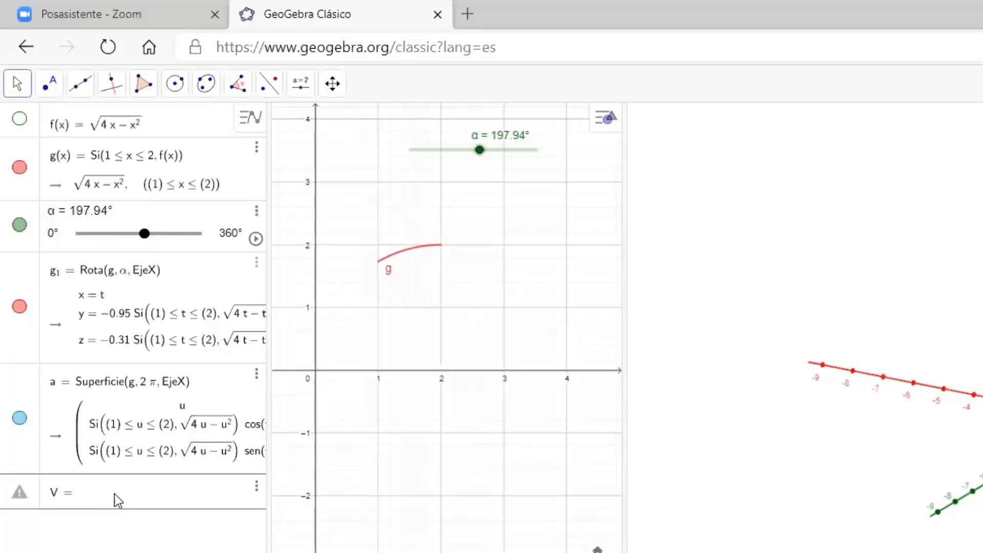
pyautogui.write('pi')
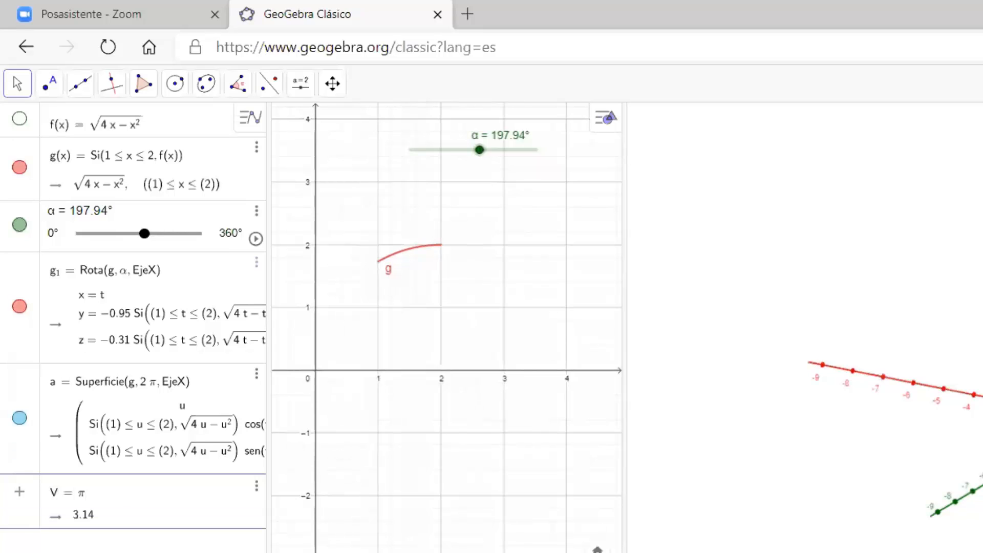
pyautogui.write('*')
pyautogui.write('inte')
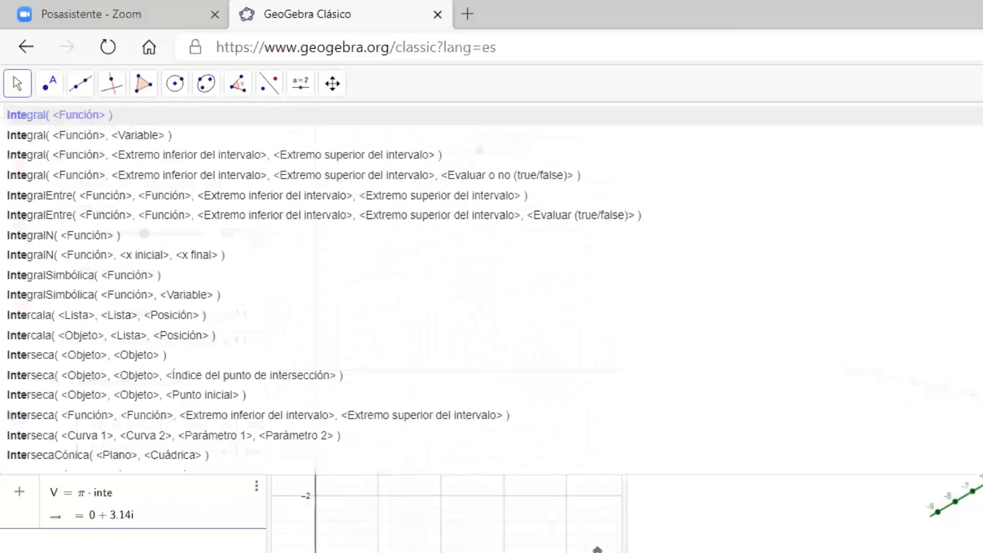
pyautogui.click(104, 163)
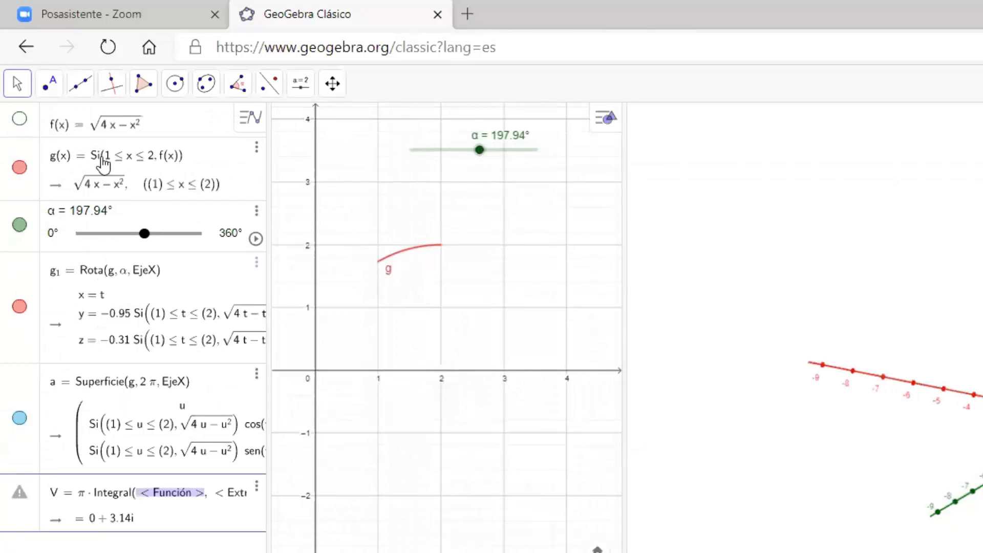
# Step: Complete the integral with g² as the function and limits 1 to 2, and evaluate V
pyautogui.press('End')
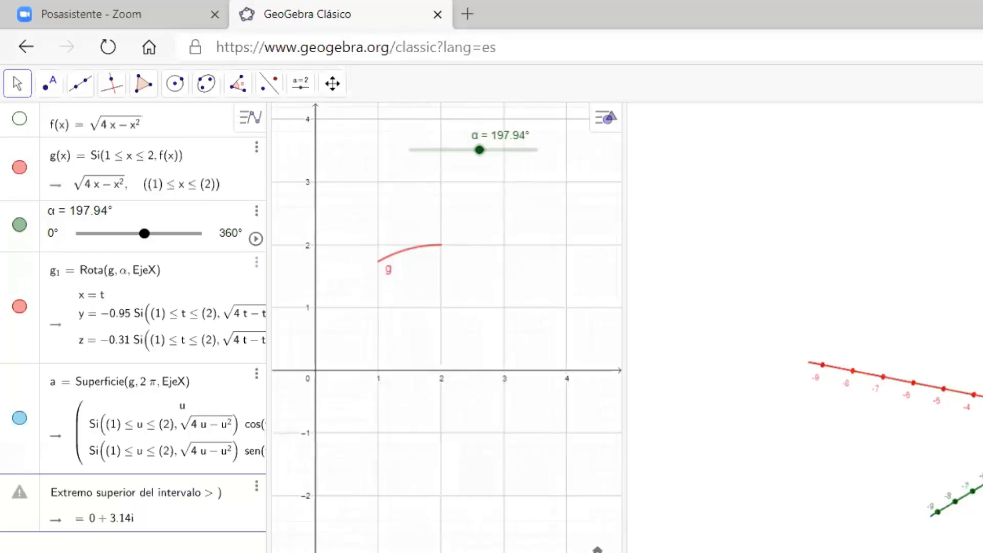
pyautogui.press('Left')
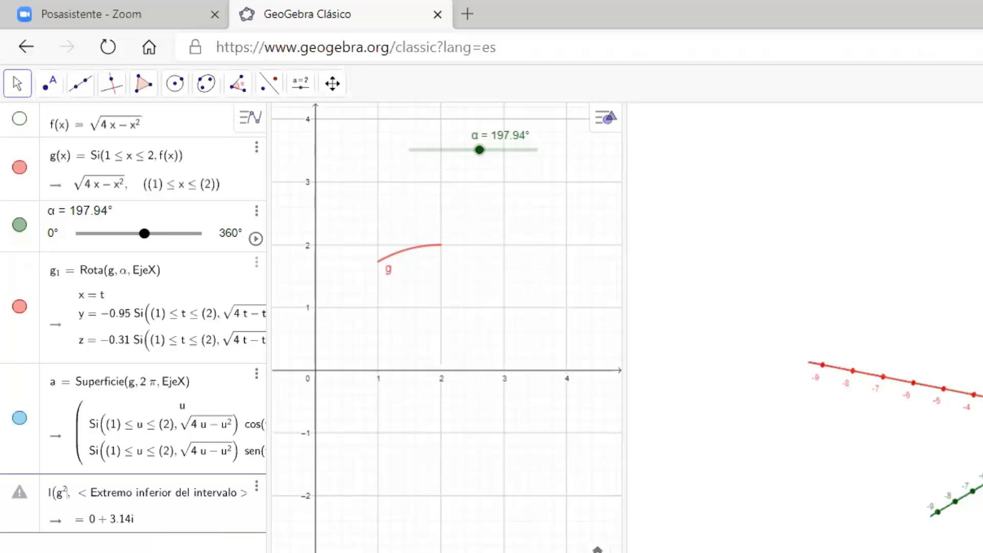
pyautogui.click(159, 493)
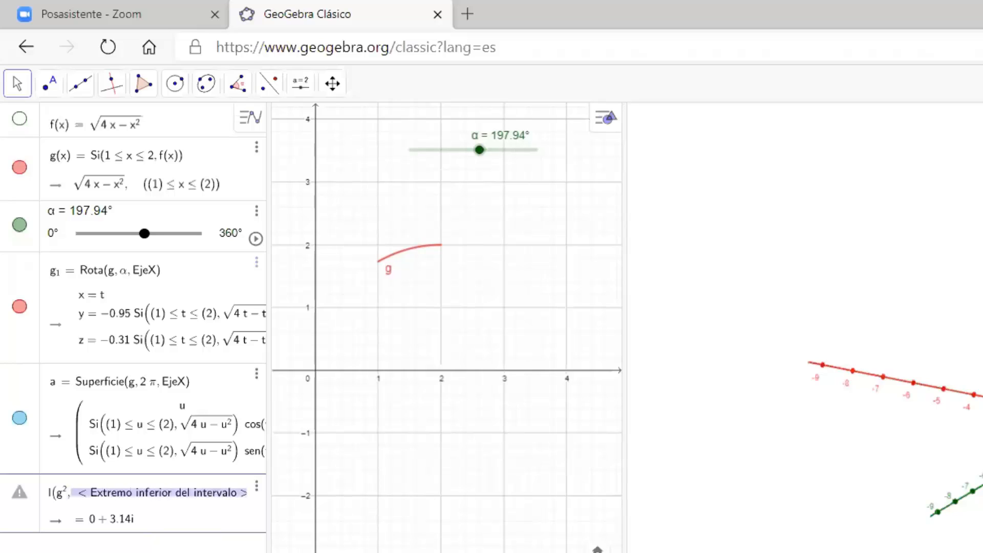
pyautogui.write('1, ')
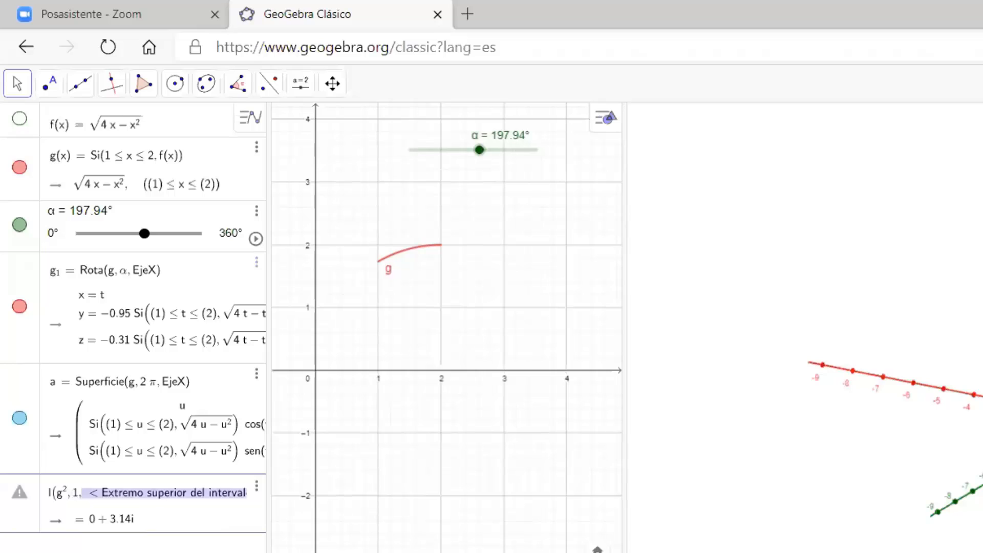
pyautogui.write('2')
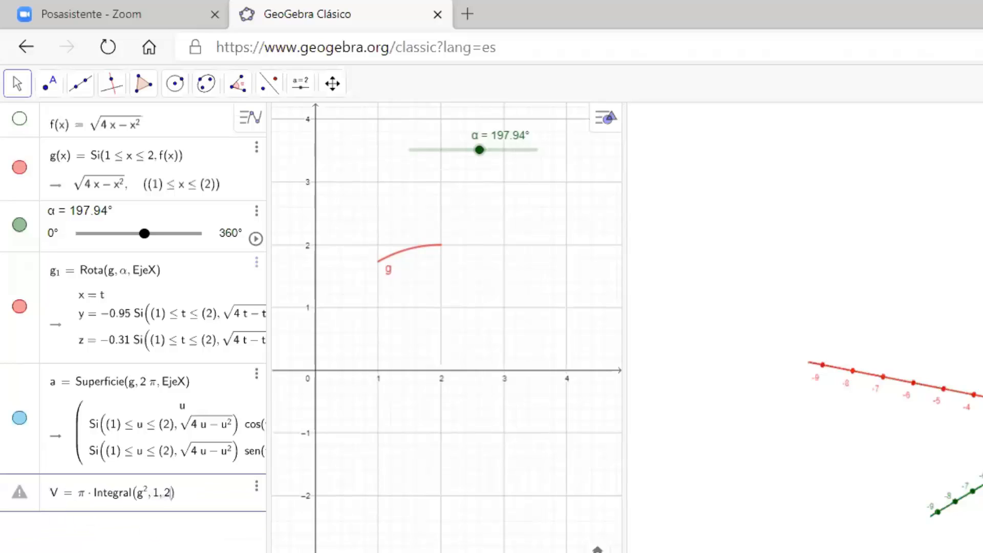
pyautogui.press('Return')
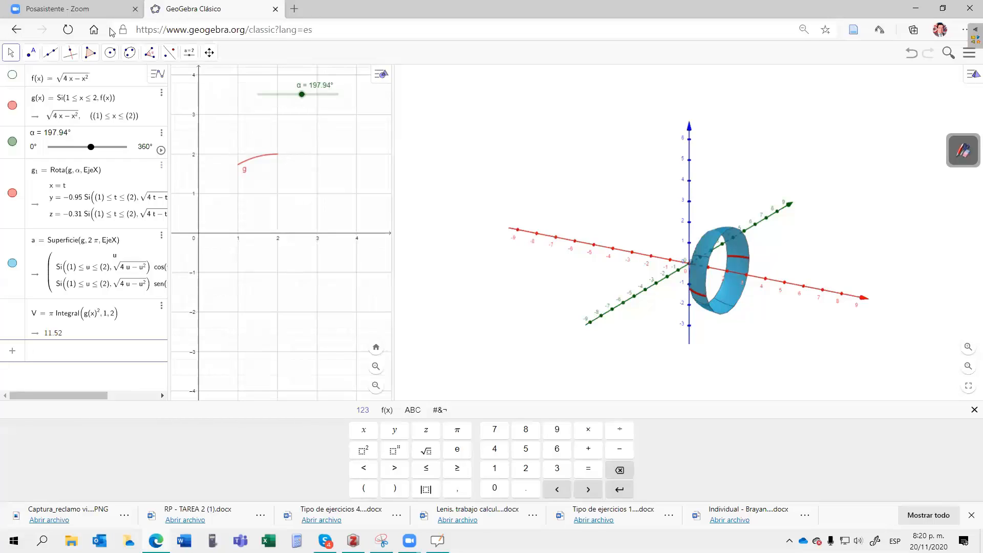
# Step: Switch to the OpenBoard whiteboard and go to the next page
pyautogui.click(965, 151)
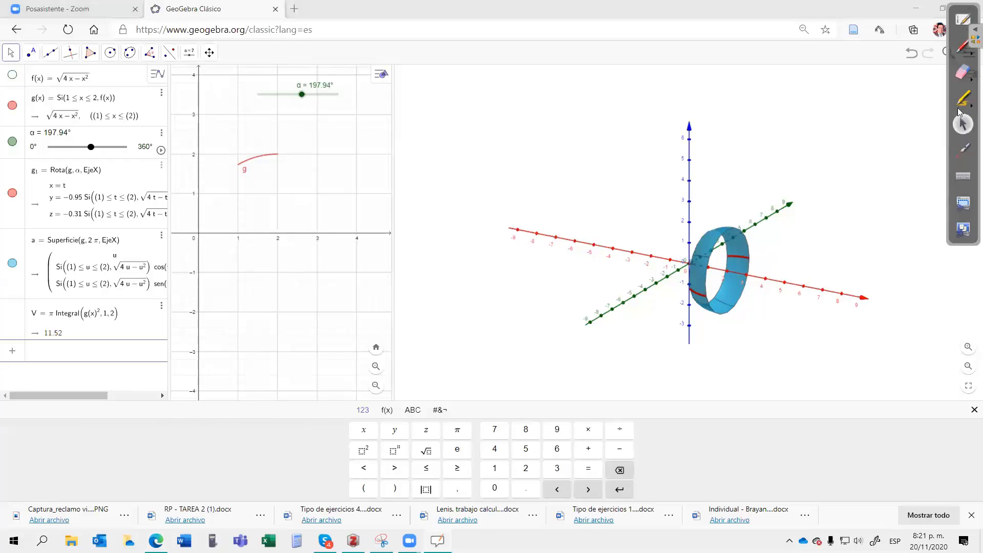
pyautogui.click(963, 19)
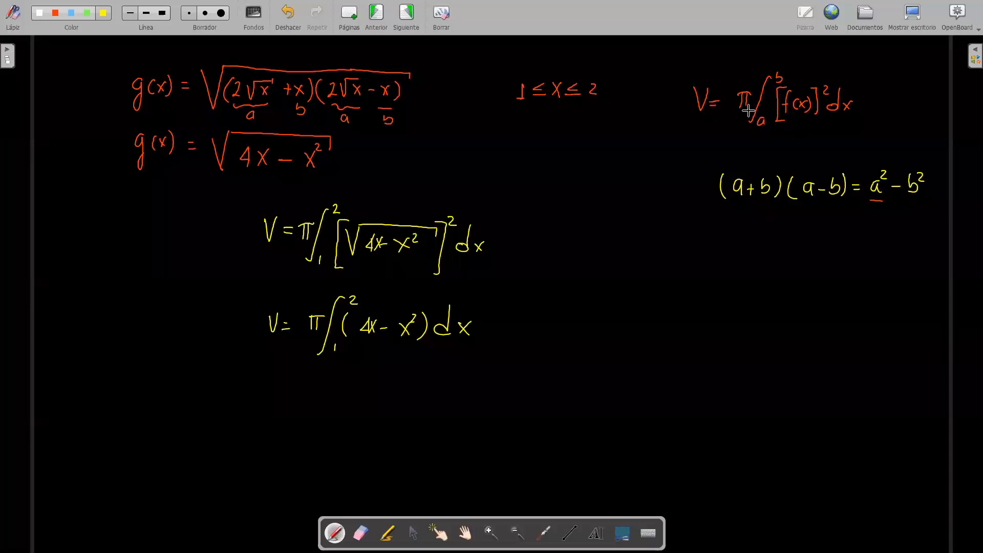
pyautogui.click(408, 14)
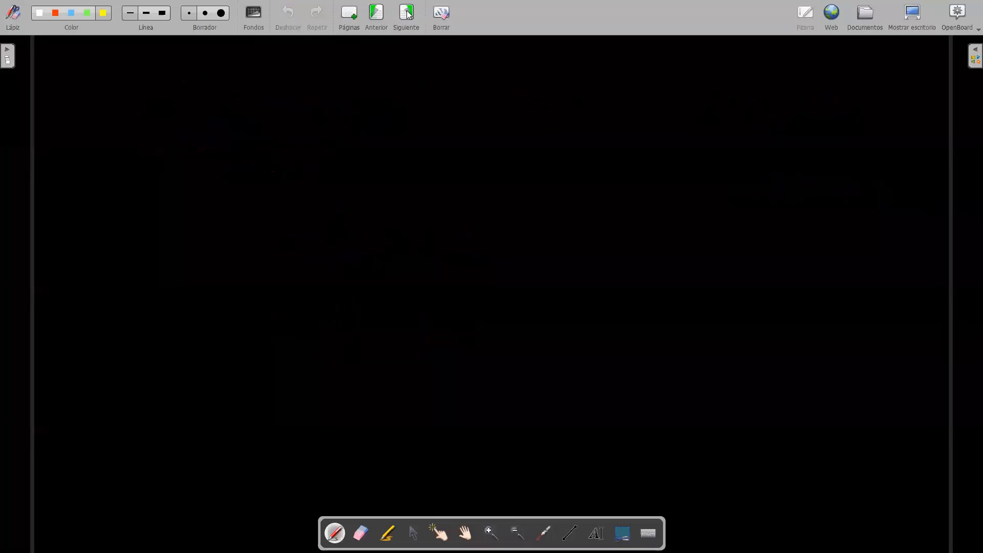
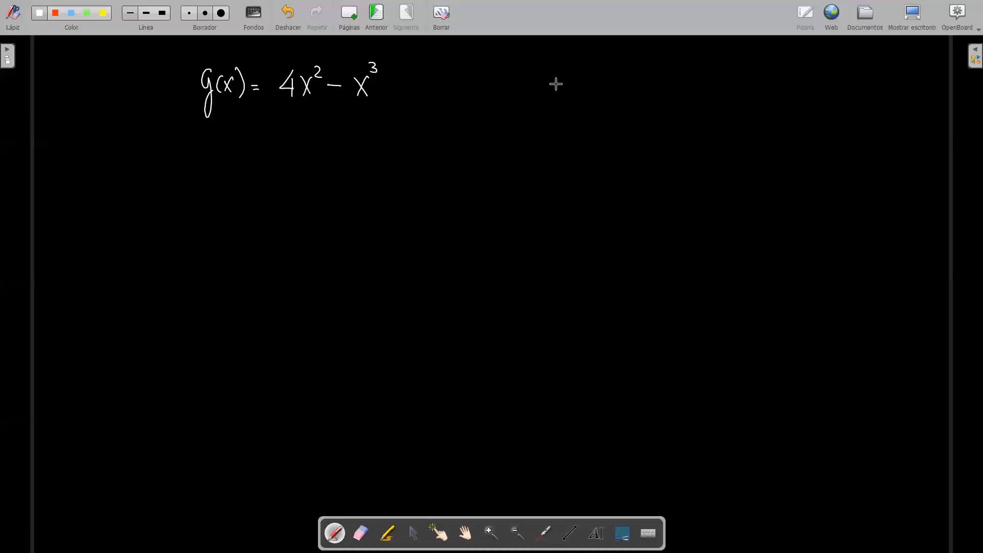
# Step: Handwrite the interval 0 ≤ x ≤ 4 : [0, 4] in white beside the function g(x) = 4x² − x³
pyautogui.moveTo(543, 82)
pyautogui.mouseDown()
pyautogui.moveTo(554, 97)
pyautogui.moveTo(545, 97)
pyautogui.moveTo(590, 97)
pyautogui.mouseUp()
pyautogui.moveTo(528, 94)
pyautogui.mouseDown()
pyautogui.moveTo(539, 94)
pyautogui.moveTo(515, 85)
pyautogui.mouseUp()
pyautogui.click(630, 85)
pyautogui.click(630, 93)
pyautogui.moveTo(653, 80)
pyautogui.mouseDown()
pyautogui.moveTo(659, 103)
pyautogui.moveTo(666, 90)
pyautogui.moveTo(675, 101)
pyautogui.moveTo(696, 97)
pyautogui.mouseUp()
pyautogui.moveTo(694, 91); pyautogui.dragTo(700, 104)
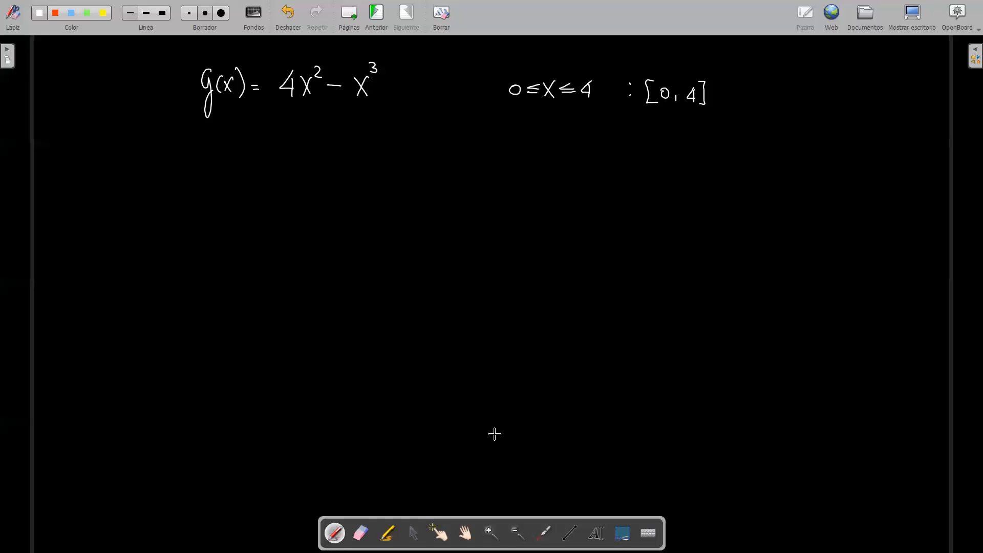
# Step: Draw a vertical and a horizontal coordinate axis with the line tool below the interval
pyautogui.click(572, 530)
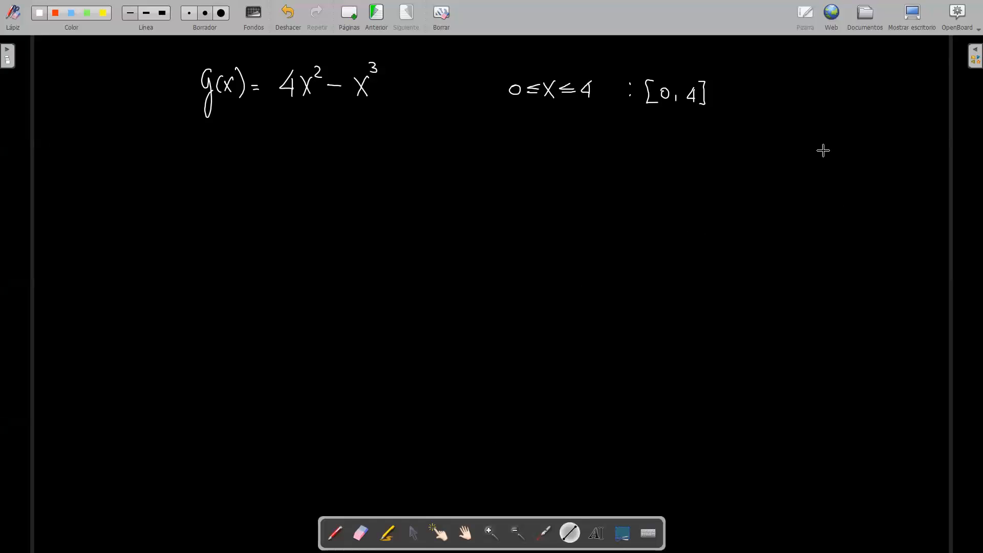
pyautogui.moveTo(797, 126); pyautogui.dragTo(797, 257)
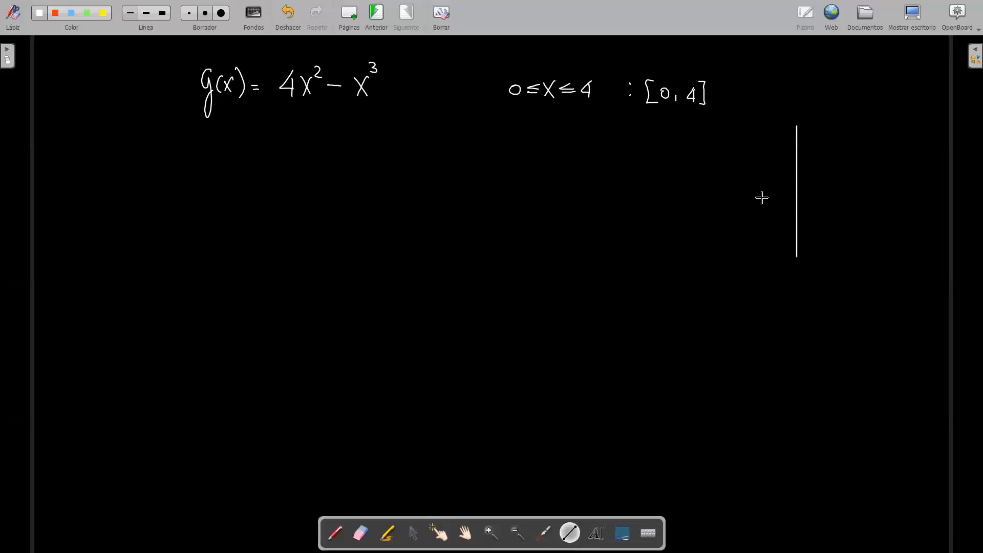
pyautogui.moveTo(752, 197); pyautogui.dragTo(870, 197)
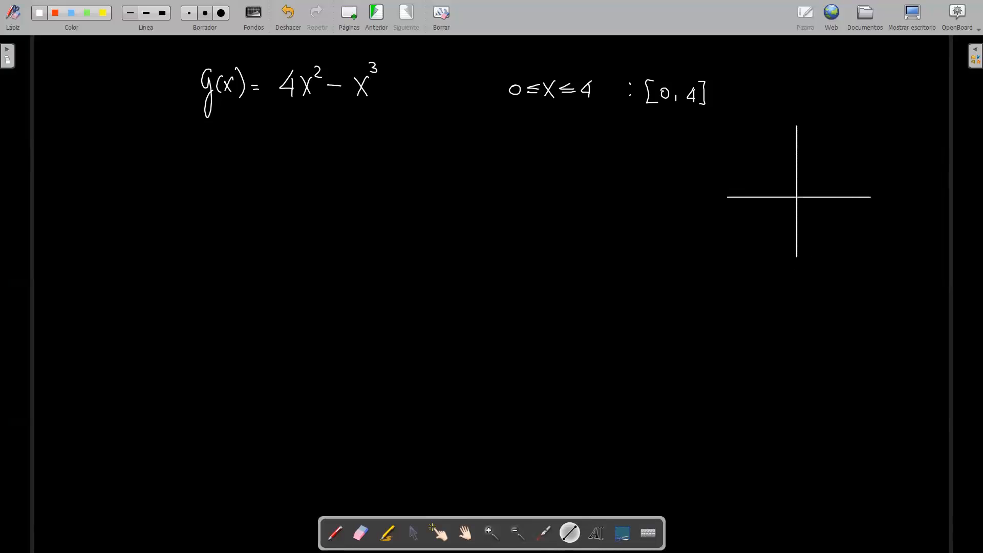
# Step: With the blue pen, sketch a rotation arrow around the horizontal axis and label the axes x and y with arrowheads
pyautogui.click(336, 536)
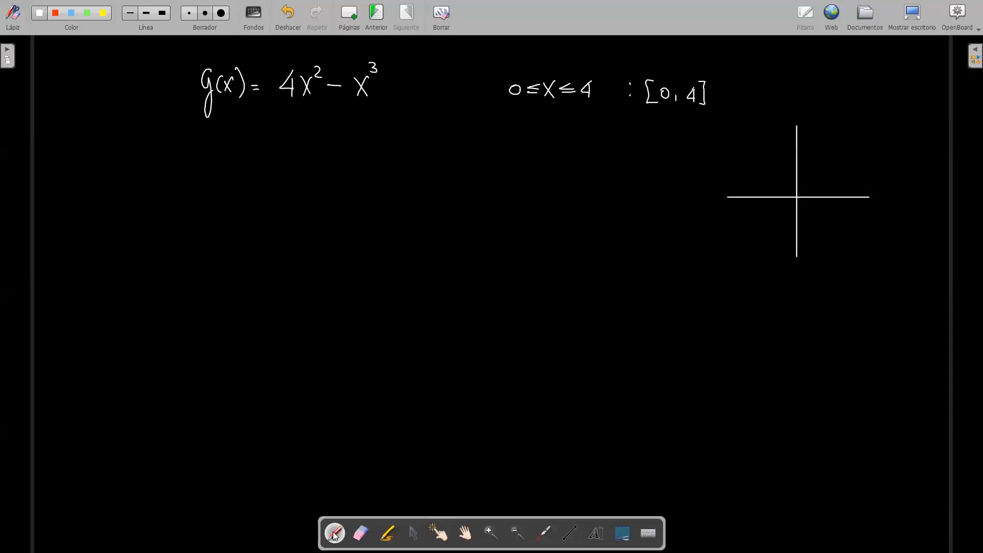
pyautogui.click(73, 18)
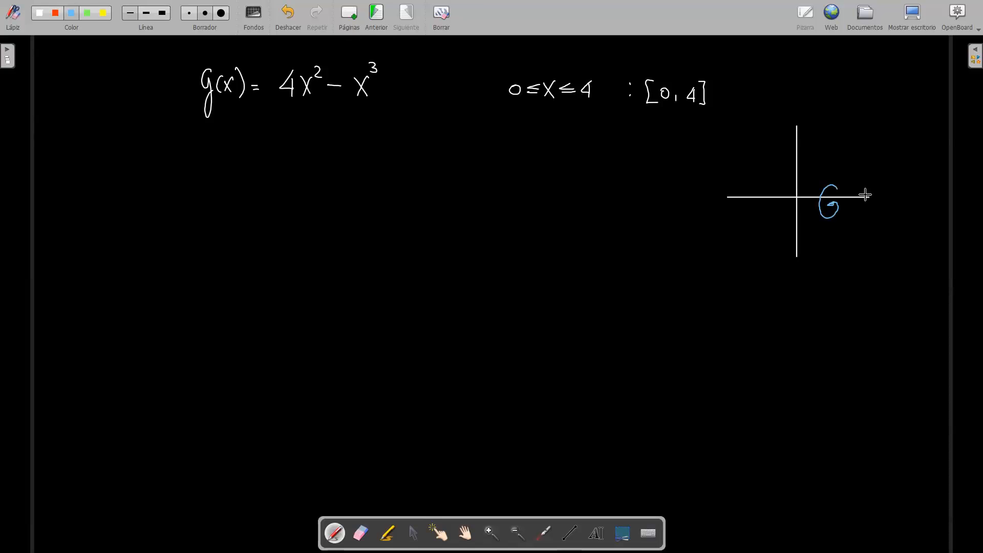
pyautogui.moveTo(868, 204); pyautogui.dragTo(873, 208)
pyautogui.moveTo(872, 204); pyautogui.dragTo(867, 209)
pyautogui.moveTo(794, 128); pyautogui.dragTo(805, 137)
# Step: Handwrite the volume formula V = π∫ₐᵇ [g(x)]² dx in blue below the function
pyautogui.moveTo(138, 151)
pyautogui.mouseDown()
pyautogui.moveTo(155, 145)
pyautogui.moveTo(171, 160)
pyautogui.mouseUp()
pyautogui.moveTo(161, 167); pyautogui.dragTo(177, 166)
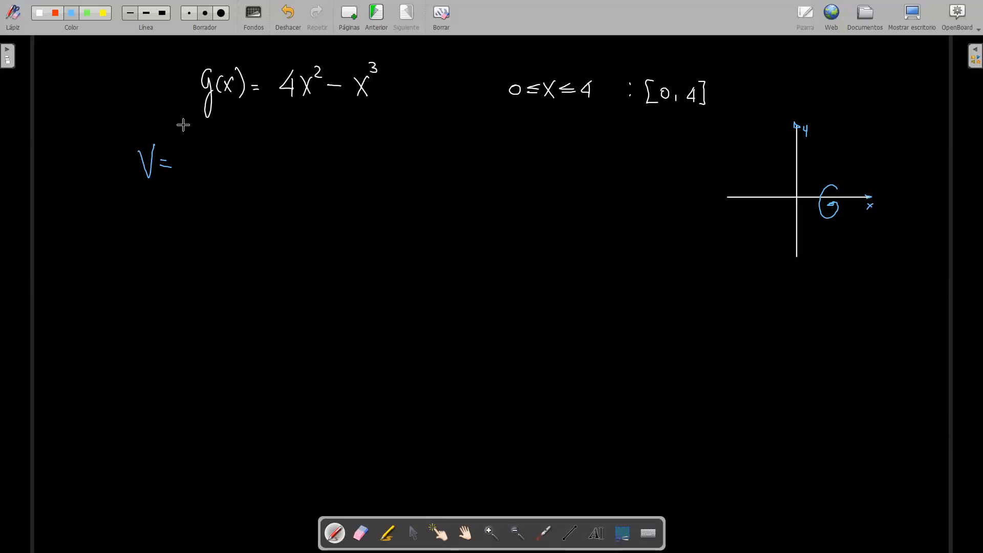
pyautogui.moveTo(161, 161); pyautogui.dragTo(172, 161)
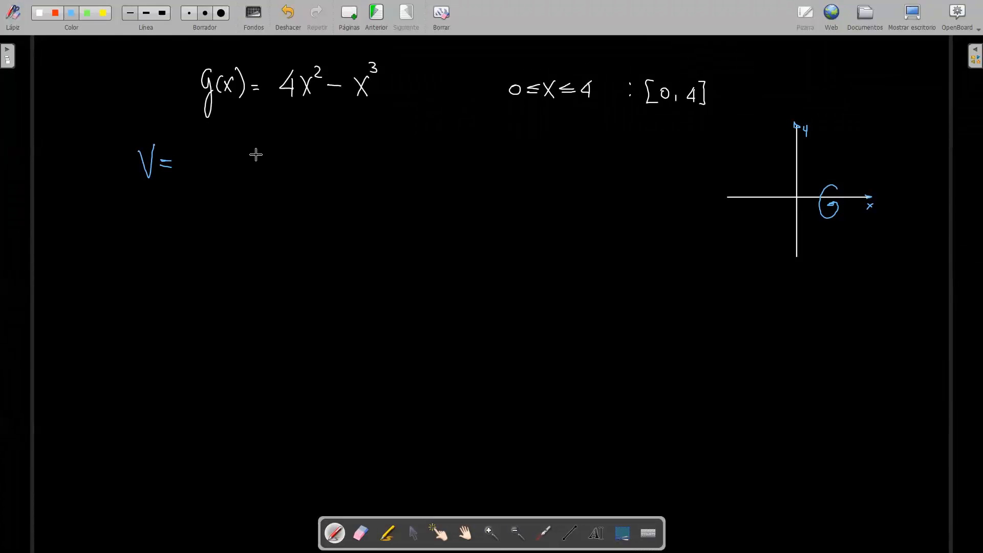
pyautogui.moveTo(197, 156); pyautogui.dragTo(203, 176)
pyautogui.moveTo(190, 159)
pyautogui.mouseDown()
pyautogui.moveTo(210, 155)
pyautogui.moveTo(214, 200)
pyautogui.moveTo(236, 197)
pyautogui.mouseUp()
pyautogui.moveTo(240, 126); pyautogui.dragTo(249, 134)
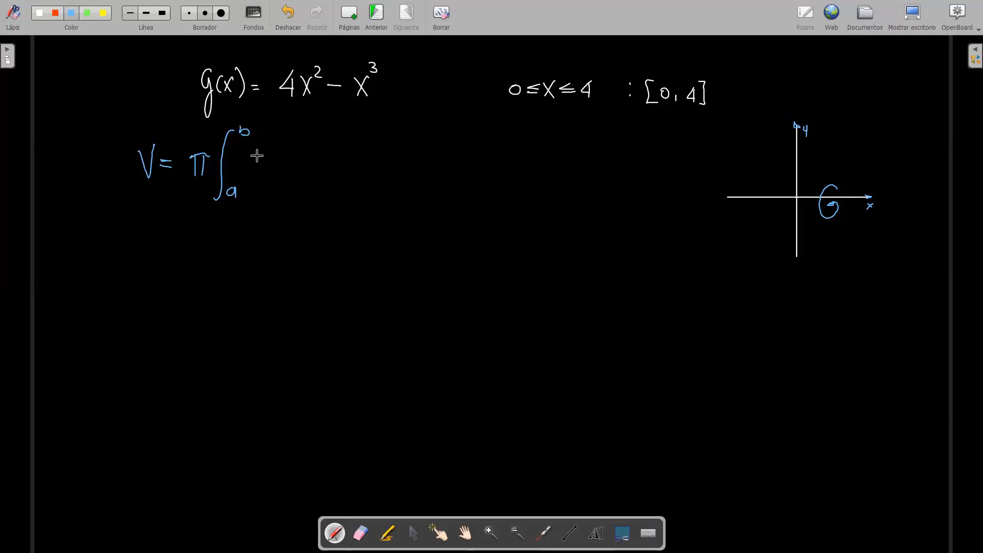
pyautogui.moveTo(265, 151)
pyautogui.mouseDown()
pyautogui.moveTo(259, 193)
pyautogui.moveTo(287, 170)
pyautogui.mouseUp()
pyautogui.moveTo(287, 156)
pyautogui.mouseDown()
pyautogui.moveTo(278, 170)
pyautogui.moveTo(300, 182)
pyautogui.mouseUp()
pyautogui.moveTo(253, 147); pyautogui.dragTo(249, 189)
pyautogui.moveTo(309, 143)
pyautogui.mouseDown()
pyautogui.moveTo(328, 150)
pyautogui.moveTo(334, 174)
pyautogui.mouseUp()
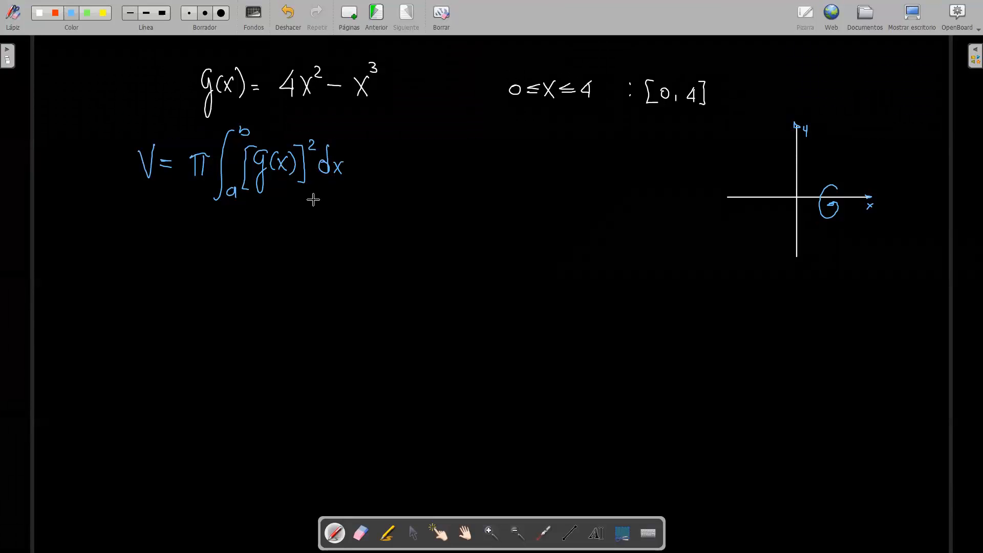
# Step: Handwrite the substituted volume integral V = π∫₀⁴ [4x² − x³]² dx in blue below the general formula
pyautogui.moveTo(143, 243)
pyautogui.mouseDown()
pyautogui.moveTo(145, 267)
pyautogui.moveTo(155, 242)
pyautogui.moveTo(171, 252)
pyautogui.mouseUp()
pyautogui.moveTo(162, 259); pyautogui.dragTo(207, 262)
pyautogui.moveTo(235, 222)
pyautogui.mouseDown()
pyautogui.moveTo(214, 281)
pyautogui.moveTo(229, 275)
pyautogui.mouseUp()
pyautogui.moveTo(242, 221)
pyautogui.mouseDown()
pyautogui.moveTo(249, 269)
pyautogui.moveTo(290, 269)
pyautogui.moveTo(279, 270)
pyautogui.moveTo(295, 255)
pyautogui.moveTo(311, 261)
pyautogui.mouseUp()
pyautogui.moveTo(318, 254)
pyautogui.mouseDown()
pyautogui.moveTo(330, 263)
pyautogui.moveTo(321, 270)
pyautogui.moveTo(332, 251)
pyautogui.moveTo(337, 279)
pyautogui.mouseUp()
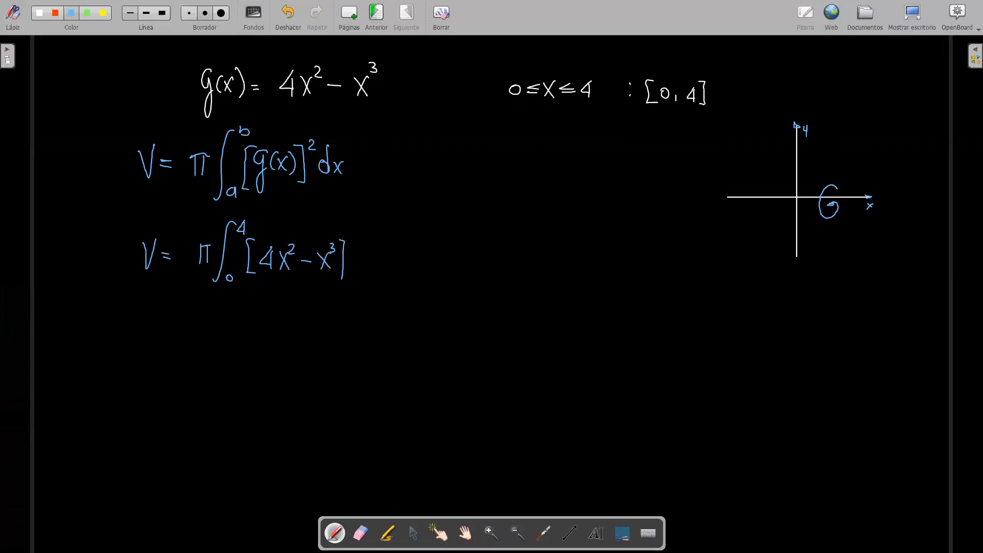
pyautogui.moveTo(351, 237); pyautogui.dragTo(364, 268)
pyautogui.moveTo(371, 235); pyautogui.dragTo(369, 270)
pyautogui.moveTo(379, 256); pyautogui.dragTo(387, 271)
pyautogui.moveTo(387, 256); pyautogui.dragTo(379, 273)
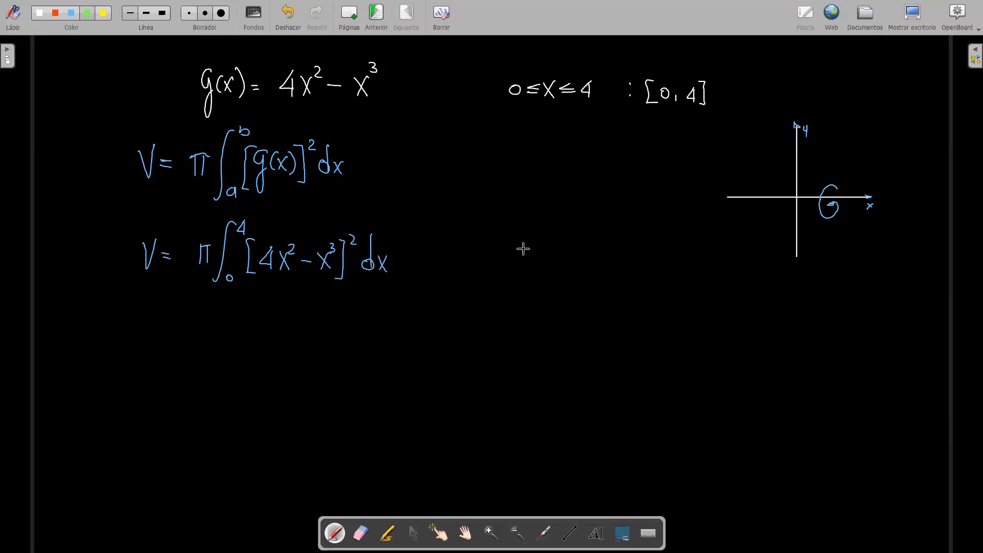
# Step: Handwrite the identity (a+b)² = a² + 2ab + b² in green between the formulas and the sketched axes
pyautogui.moveTo(485, 172)
pyautogui.mouseDown()
pyautogui.moveTo(476, 182)
pyautogui.moveTo(486, 189)
pyautogui.mouseUp()
pyautogui.moveTo(500, 171)
pyautogui.mouseDown()
pyautogui.moveTo(500, 189)
pyautogui.moveTo(522, 194)
pyautogui.moveTo(477, 198)
pyautogui.mouseUp()
pyautogui.moveTo(526, 160); pyautogui.dragTo(533, 167)
pyautogui.moveTo(534, 180); pyautogui.dragTo(542, 180)
pyautogui.moveTo(534, 186)
pyautogui.mouseDown()
pyautogui.moveTo(568, 180)
pyautogui.moveTo(570, 193)
pyautogui.moveTo(576, 171)
pyautogui.moveTo(611, 191)
pyautogui.moveTo(669, 190)
pyautogui.moveTo(681, 175)
pyautogui.mouseUp()
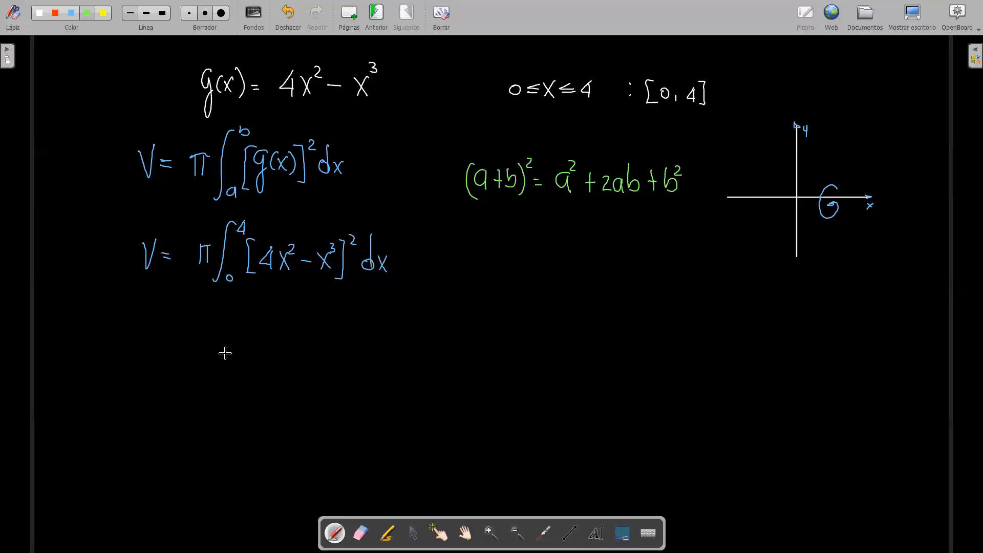
# Step: Switch from the whiteboard to the browser and close the GeoGebra page with the previous solid
pyautogui.click(917, 16)
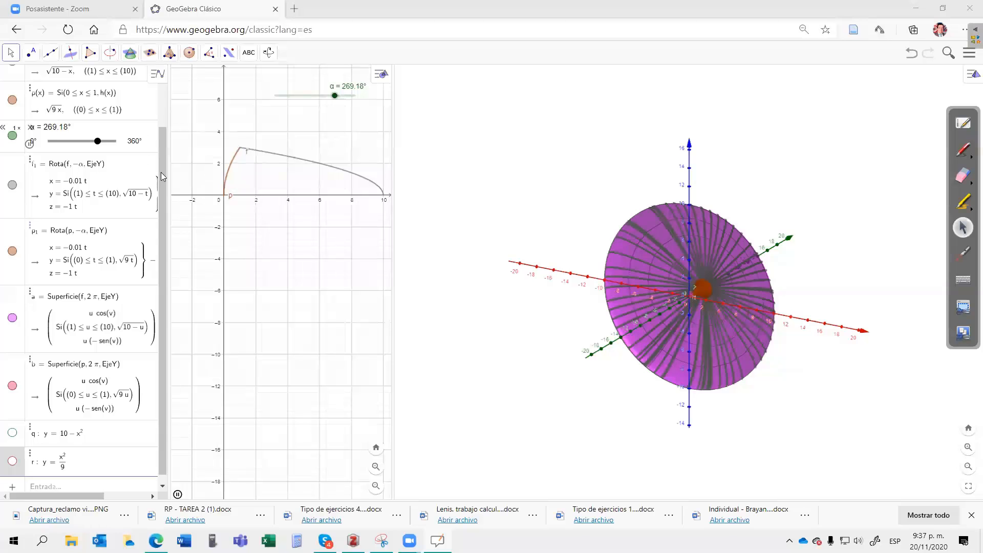
pyautogui.click(172, 136)
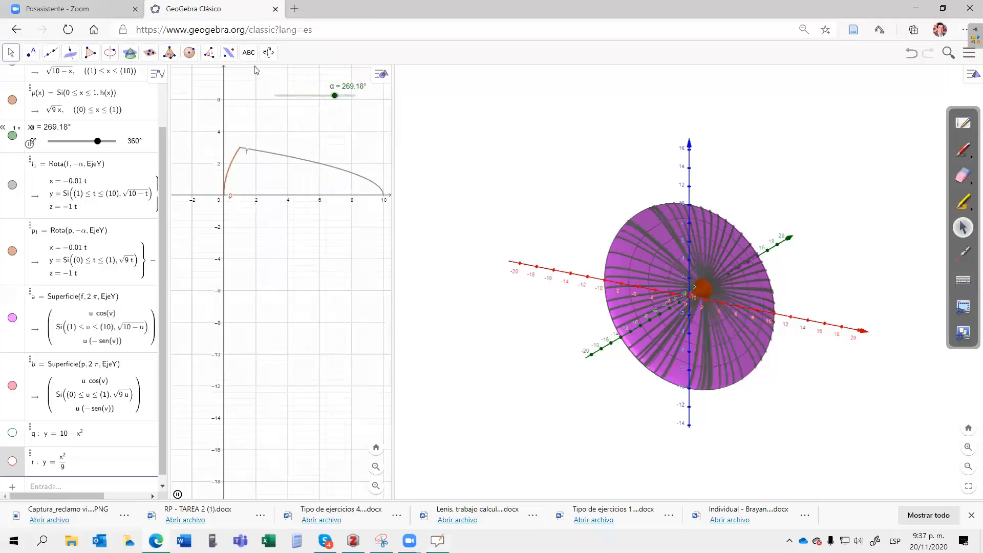
pyautogui.click(275, 9)
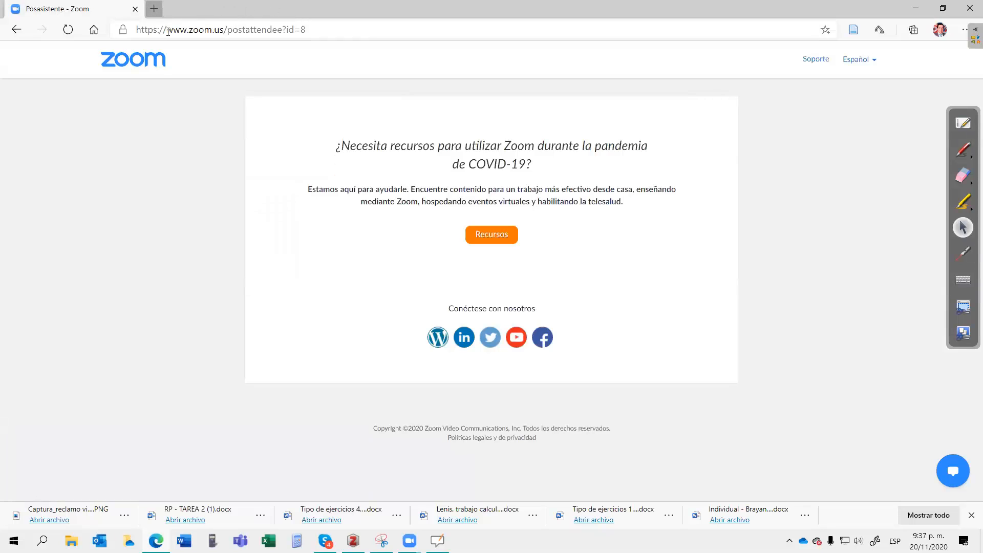
# Step: Load geogebra.org/classic?lang=es in a new browser tab and discard the unsaved changes
pyautogui.hotkey('ctrl', 't')
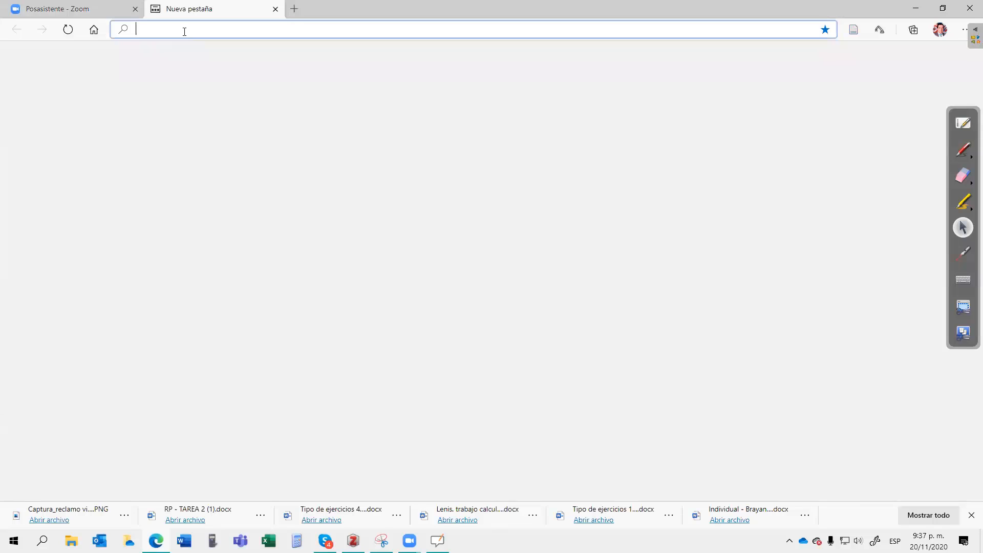
pyautogui.write('geogeb')
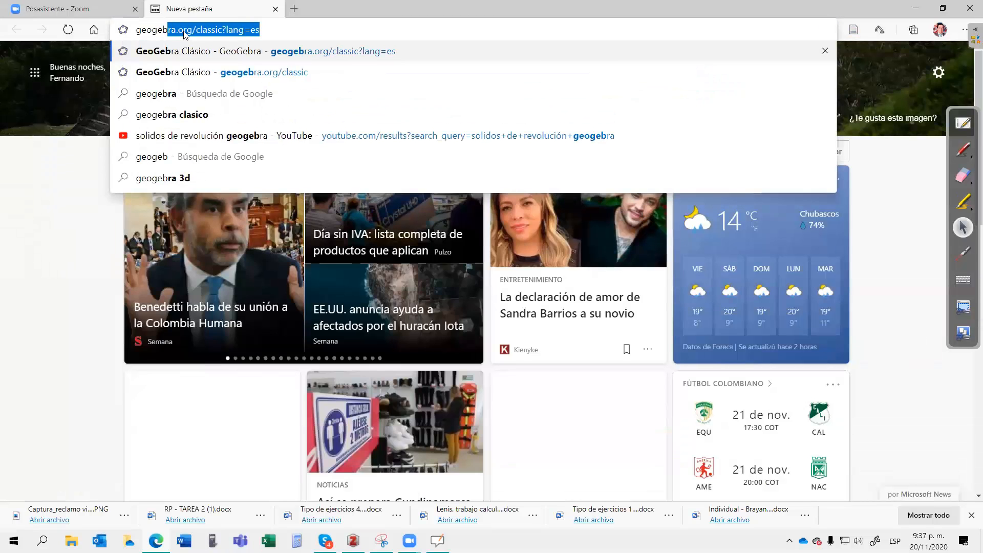
pyautogui.write('ra')
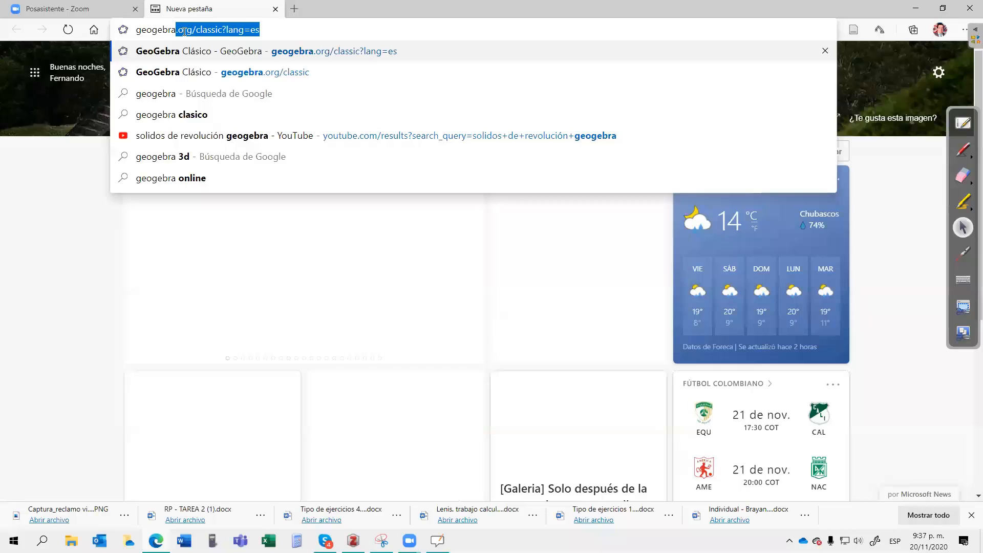
pyautogui.press('Return')
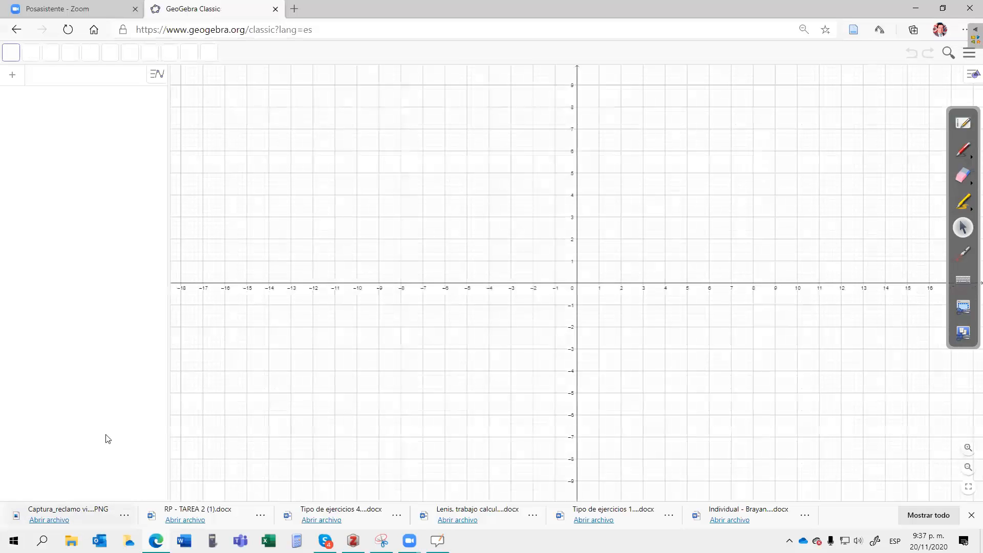
pyautogui.click(88, 77)
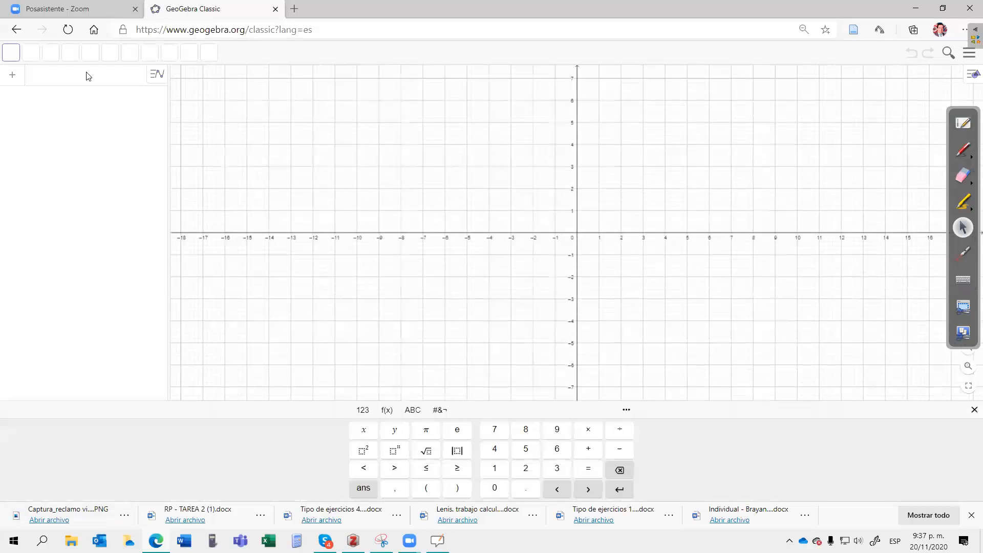
pyautogui.click(513, 299)
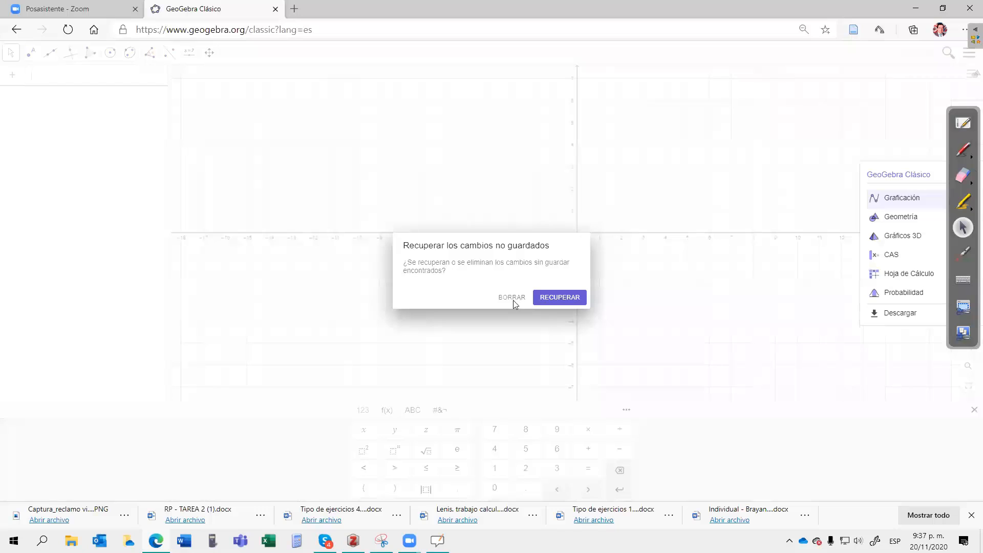
# Step: Define the function g(x) = 4x² − x³ in the algebra view
pyautogui.click(52, 82)
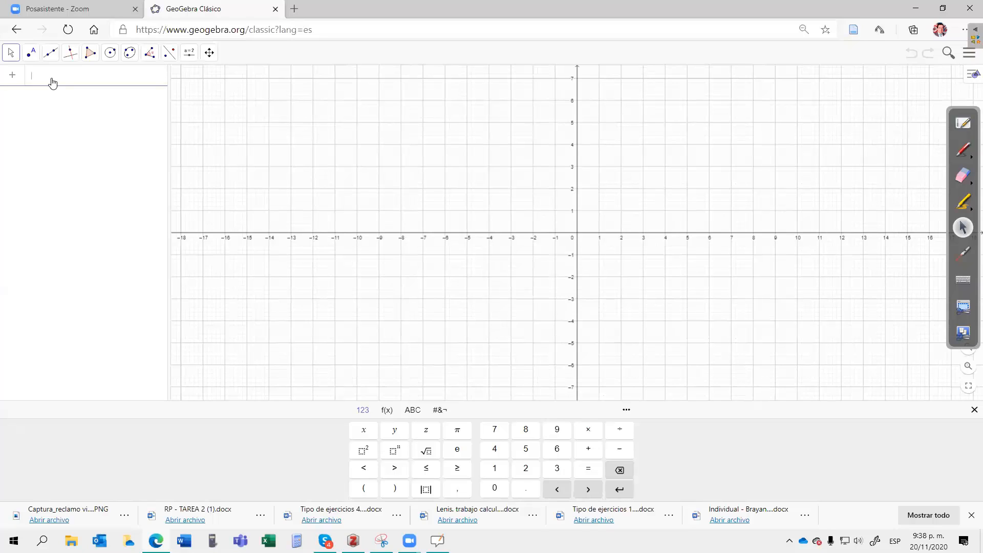
pyautogui.write('g(x) = 4x')
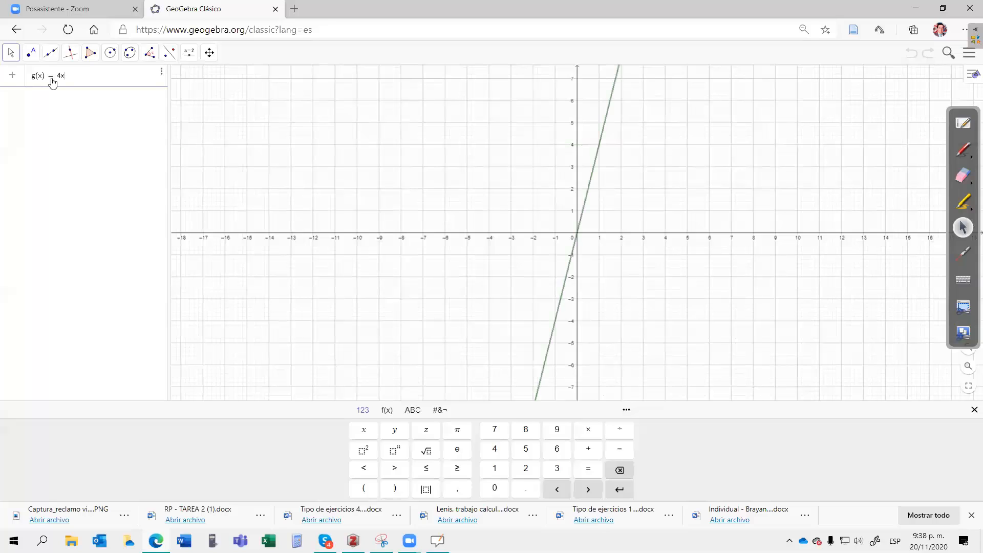
pyautogui.click(363, 451)
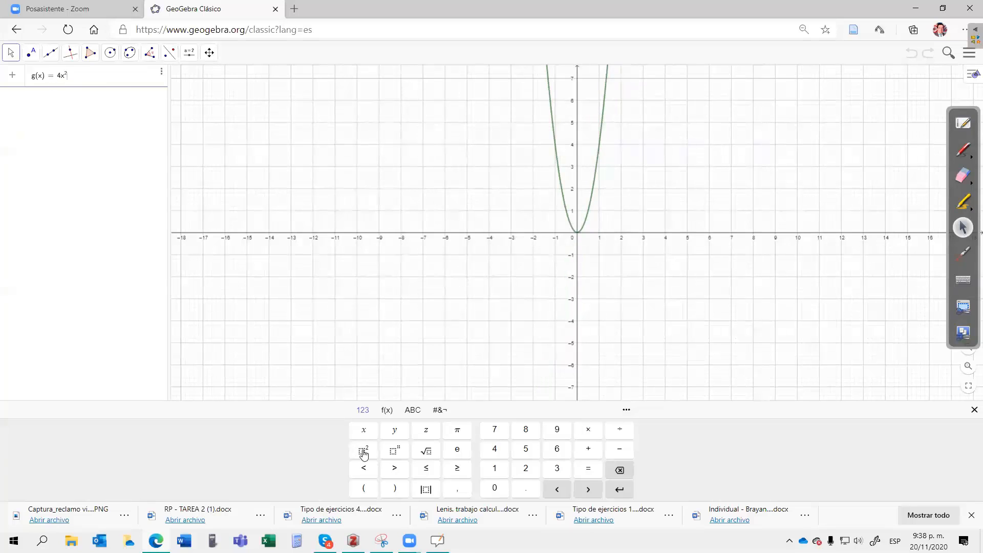
pyautogui.write('-')
pyautogui.write('x')
pyautogui.click(399, 451)
pyautogui.write('3')
pyautogui.press('Return')
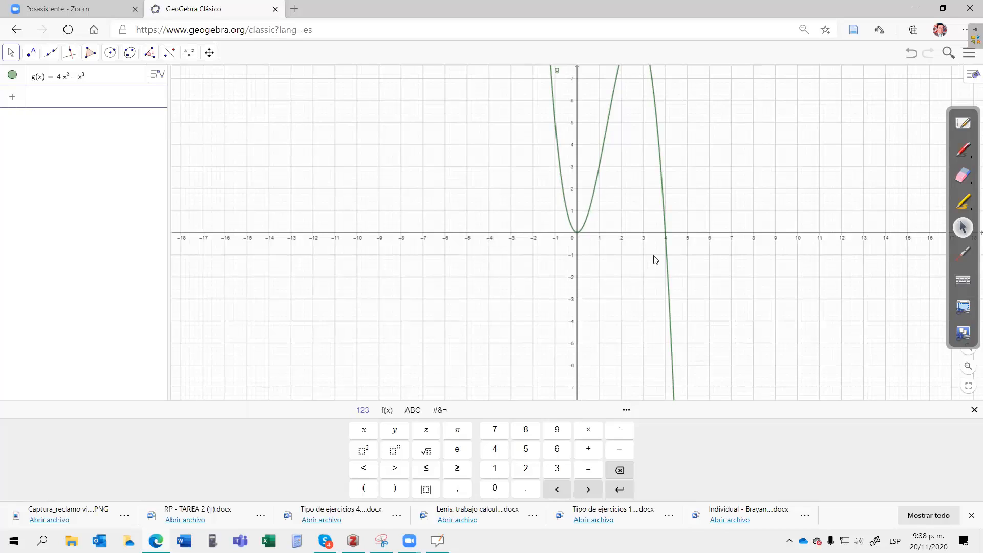
# Step: Restrict g to the interval from 0 to 4 with the Función(<Función>, <Valor inicial>, <Valor final>) command
pyautogui.click(444, 192)
pyautogui.moveTo(339, 200); pyautogui.dragTo(173, 208)
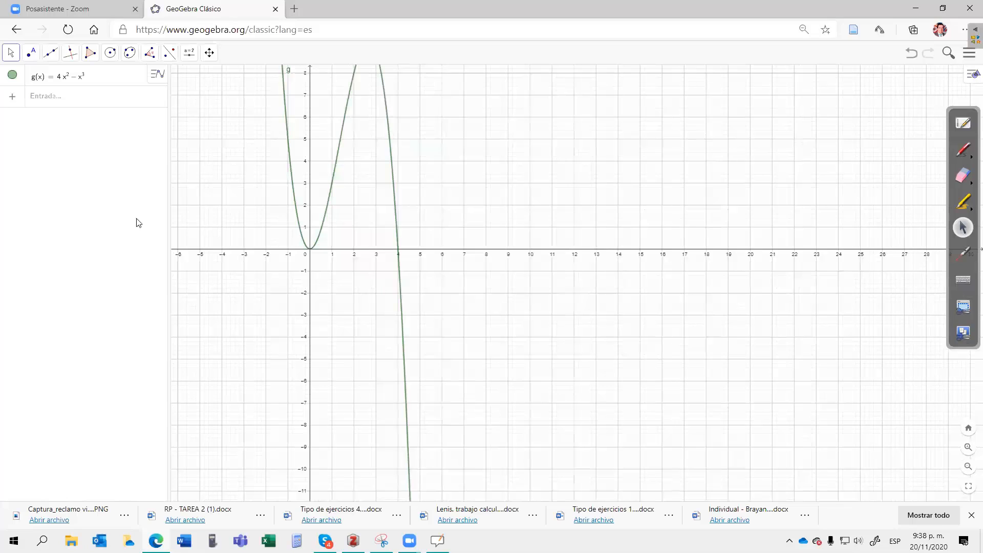
pyautogui.click(42, 95)
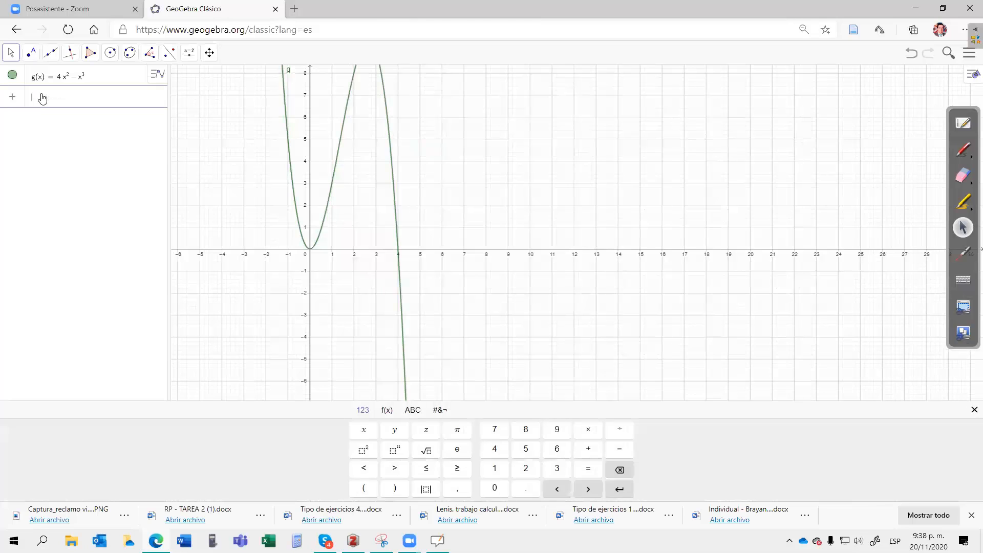
pyautogui.write('fun')
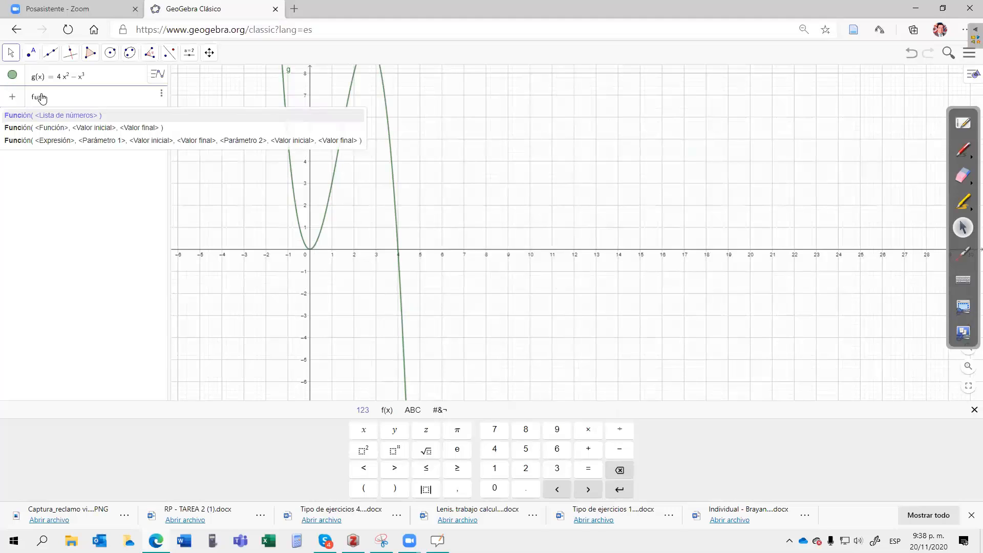
pyautogui.write('c')
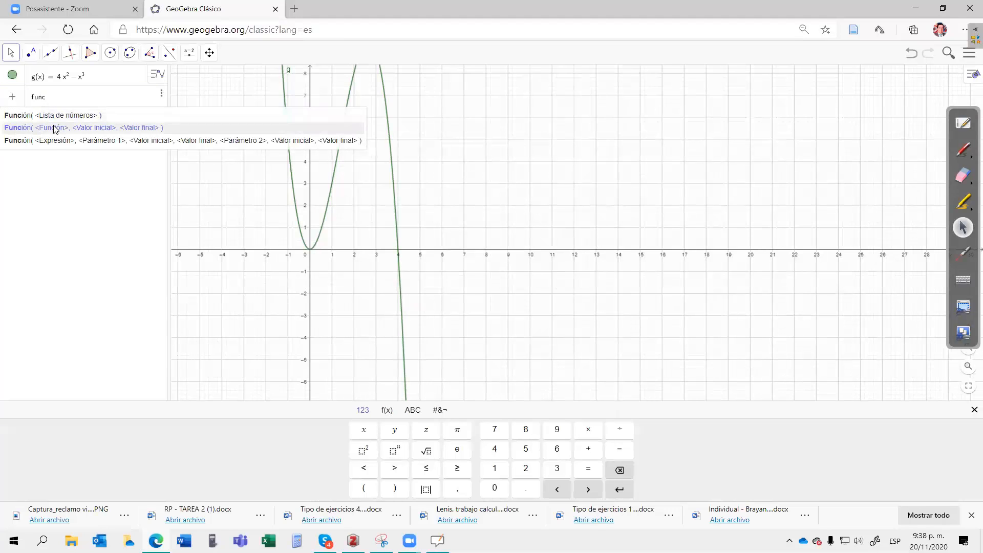
pyautogui.click(53, 128)
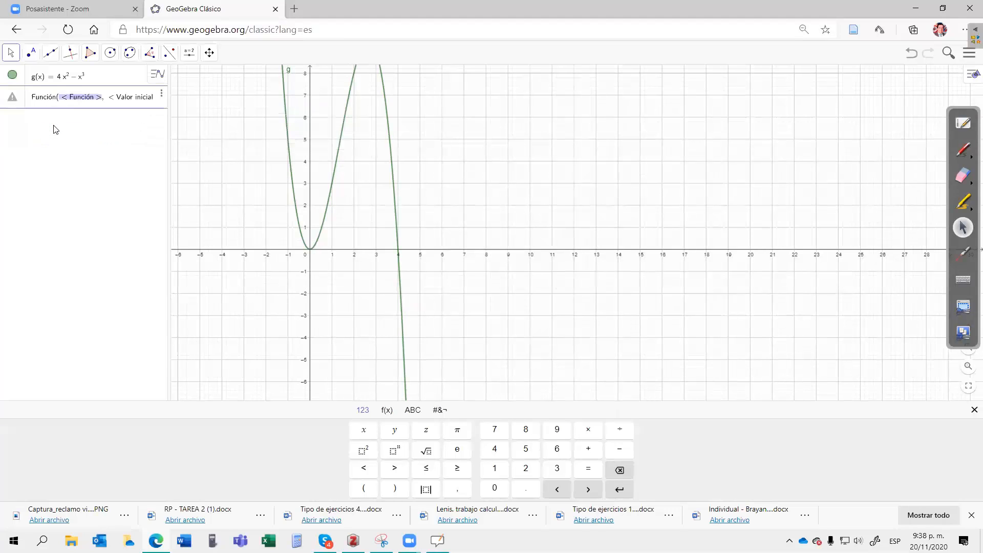
pyautogui.click(55, 100)
pyautogui.click(56, 97)
pyautogui.write('0,')
pyautogui.press('Tab')
pyautogui.write('4')
pyautogui.press('Return')
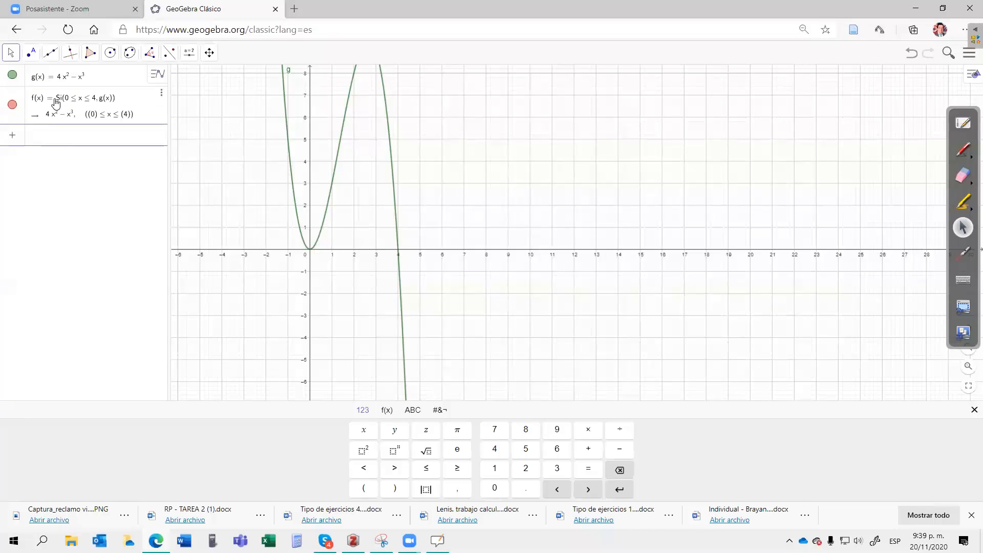
# Step: Hide the full curve g and fit the restricted curve's whole arch in the graphics view
pyautogui.click(12, 76)
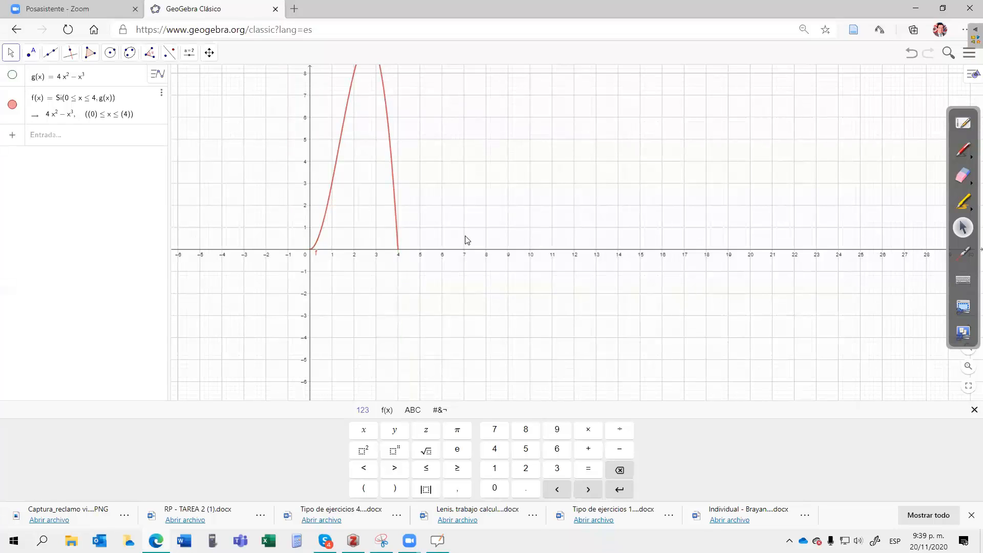
pyautogui.scroll(-1, 452, 252)
pyautogui.scroll(-1, 436, 259)
pyautogui.moveTo(451, 219); pyautogui.dragTo(385, 219)
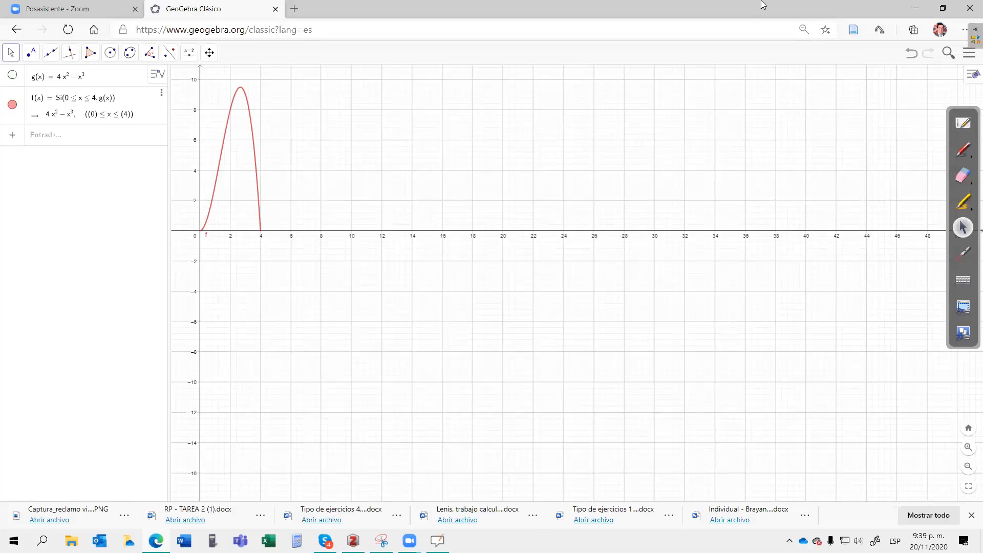
# Step: Show the 3D graphics view beside the 2D graph and widen it by narrowing the 2D view
pyautogui.click(968, 54)
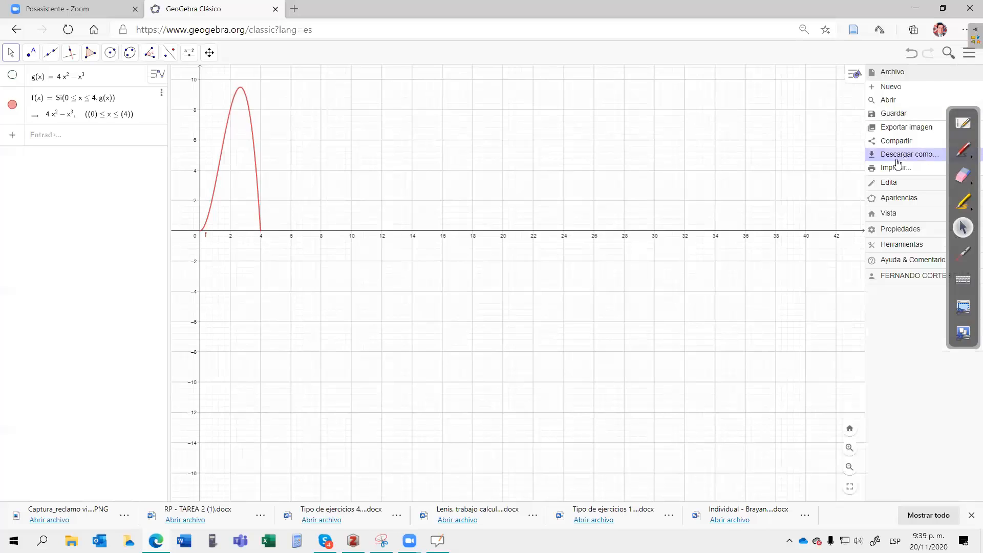
pyautogui.click(889, 213)
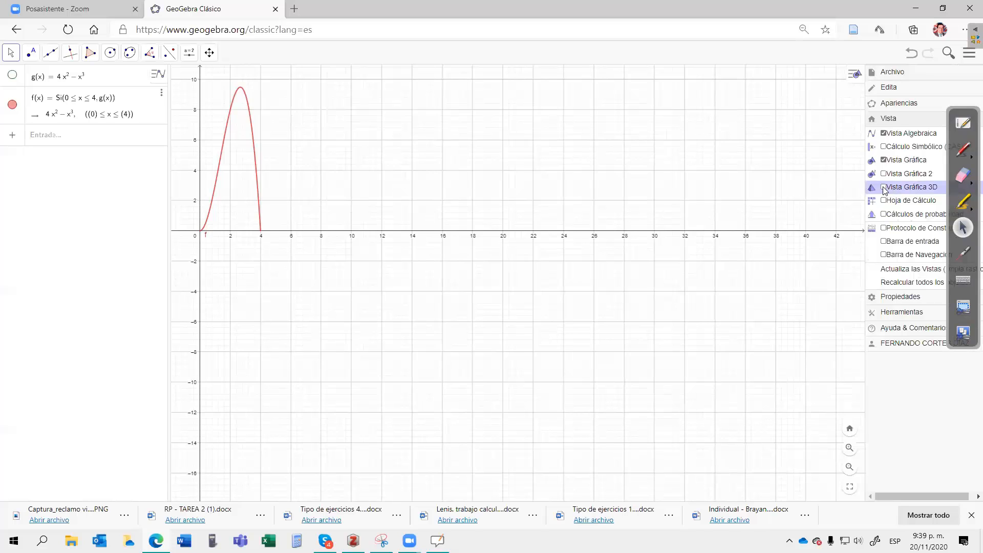
pyautogui.click(884, 189)
pyautogui.click(879, 189)
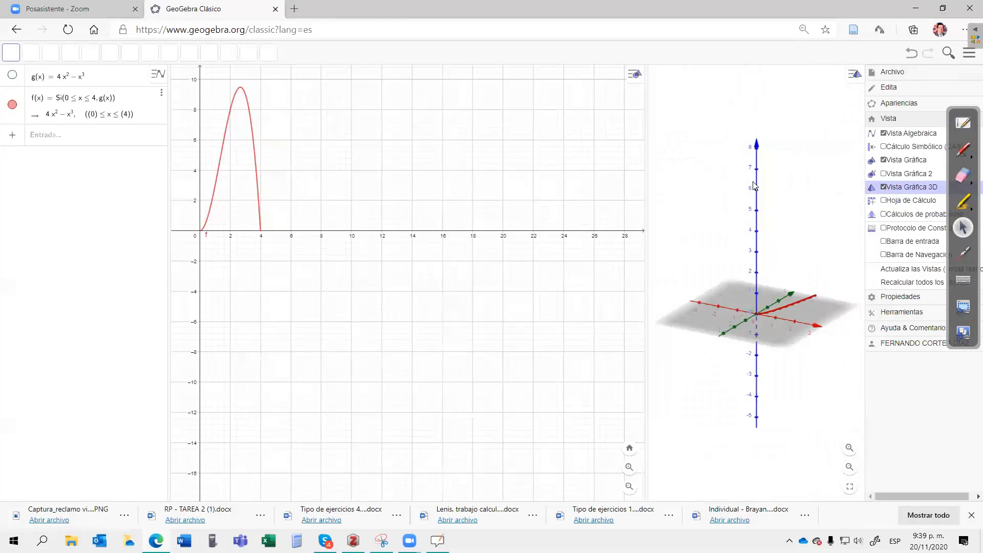
pyautogui.click(884, 189)
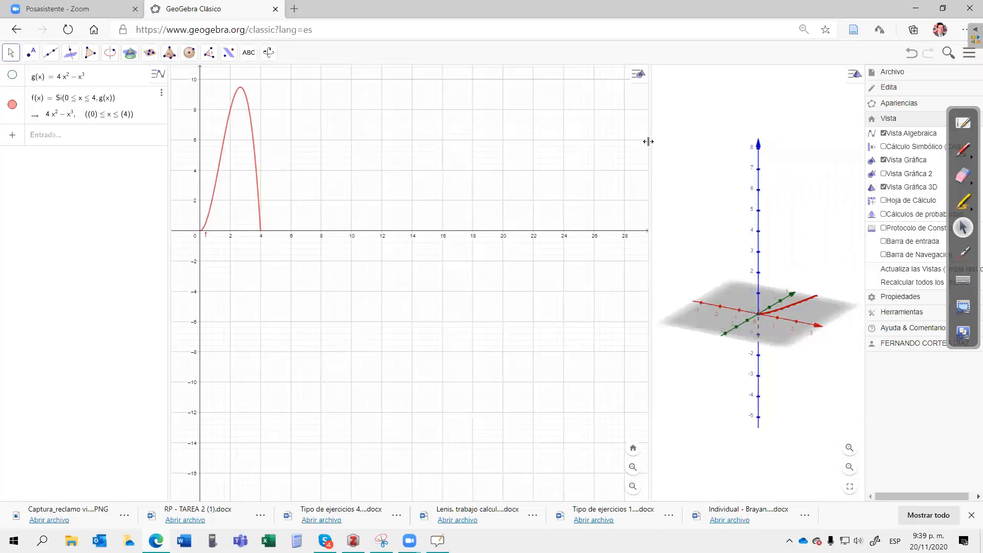
pyautogui.click(516, 135)
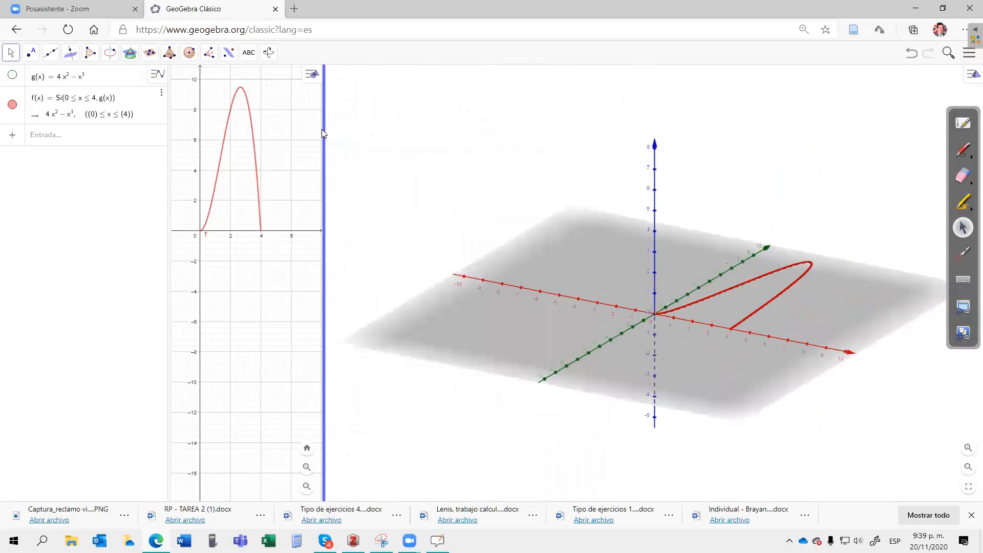
# Step: Hide the xy-plane in the 3D view and zoom out until the axes reach about 14
pyautogui.rightClick(585, 273)
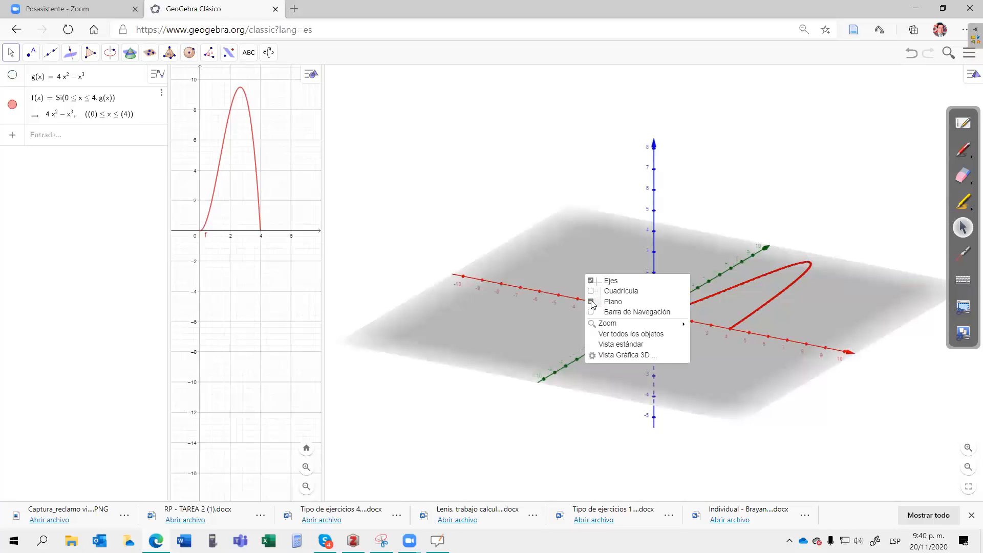
pyautogui.click(591, 304)
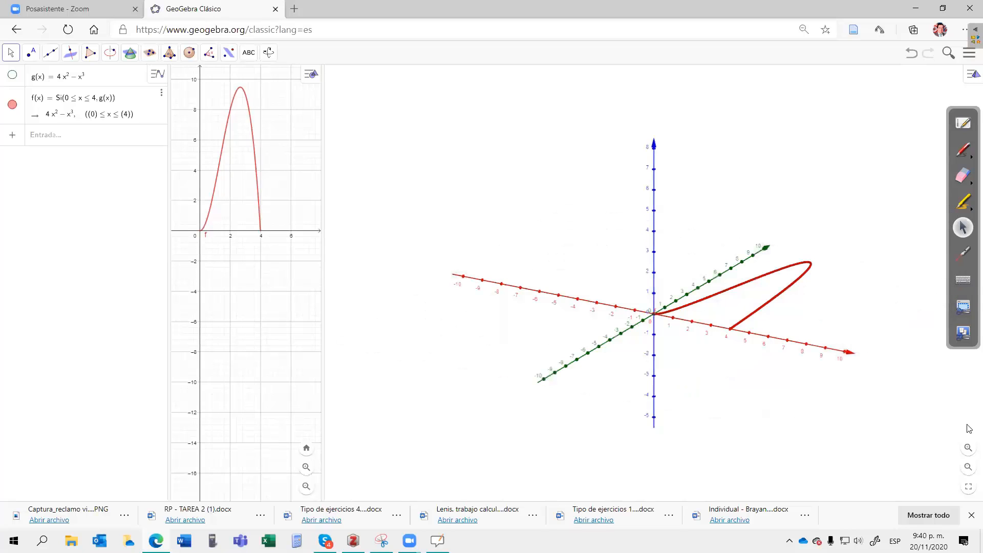
pyautogui.click(967, 467)
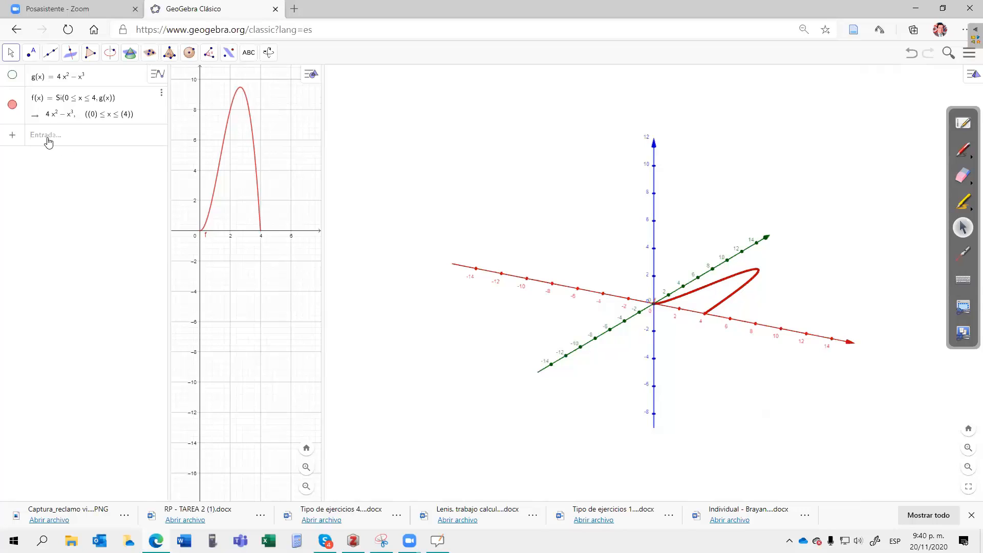
# Step: Place an angle slider named α near the top of the 2D graphics view
pyautogui.click(276, 98)
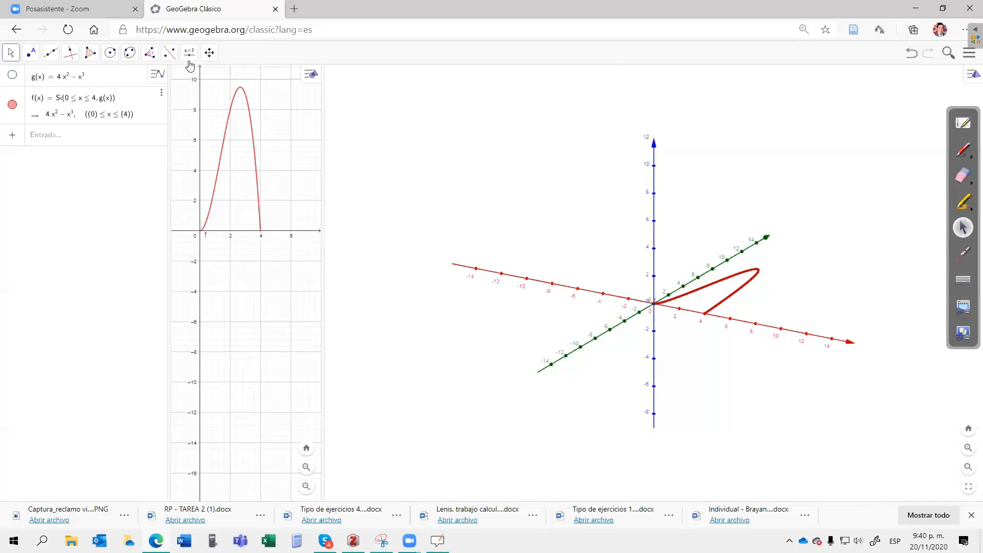
pyautogui.click(189, 54)
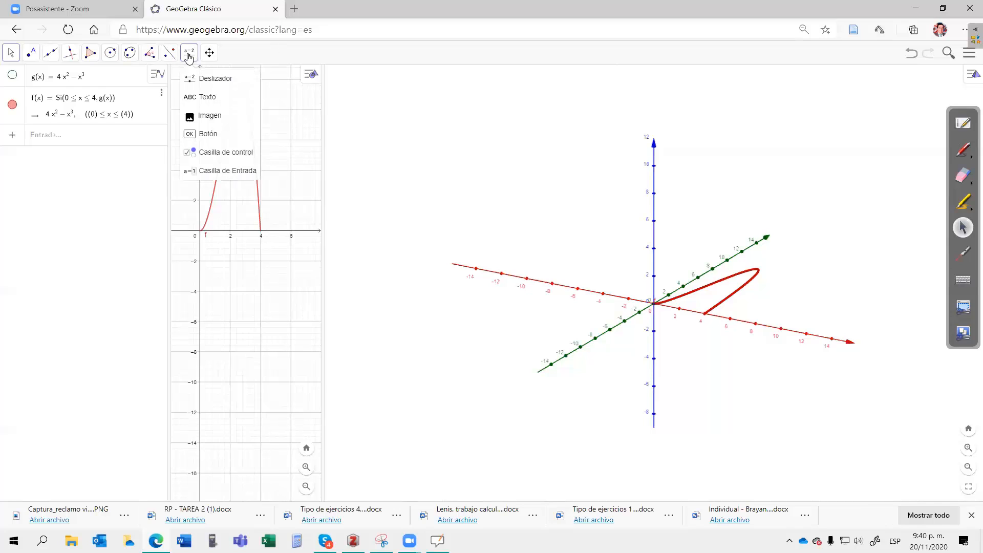
pyautogui.click(213, 80)
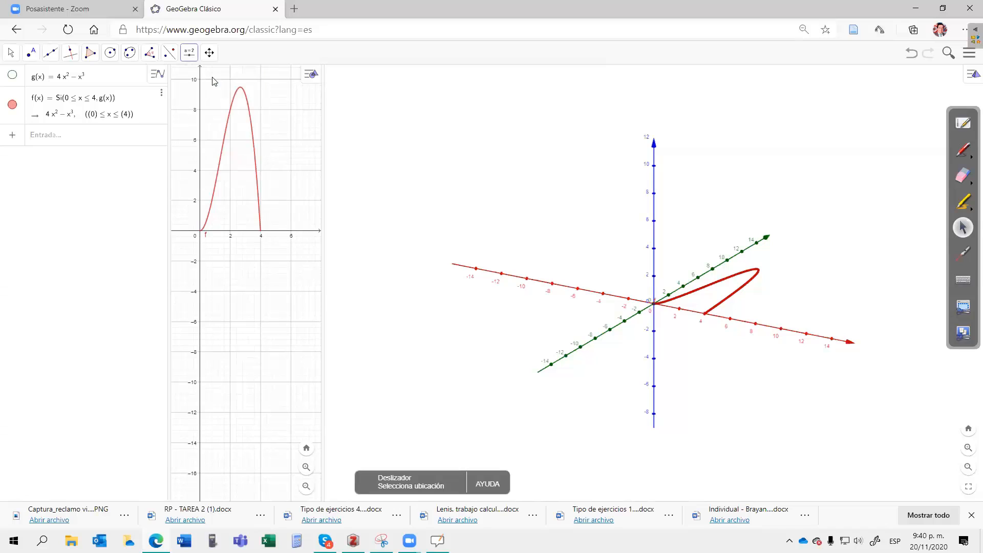
pyautogui.click(260, 98)
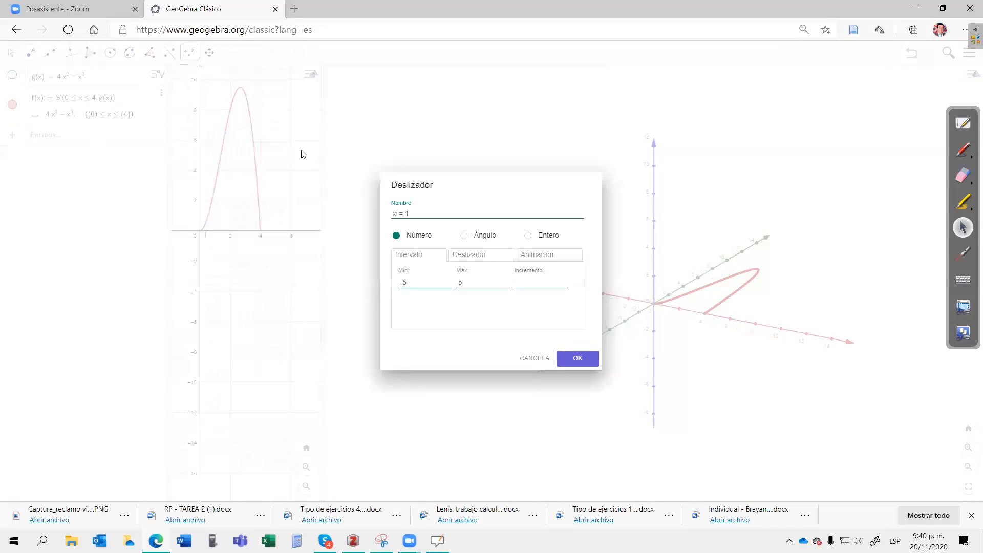
pyautogui.click(465, 238)
pyautogui.click(410, 214)
pyautogui.moveTo(406, 211); pyautogui.dragTo(398, 172)
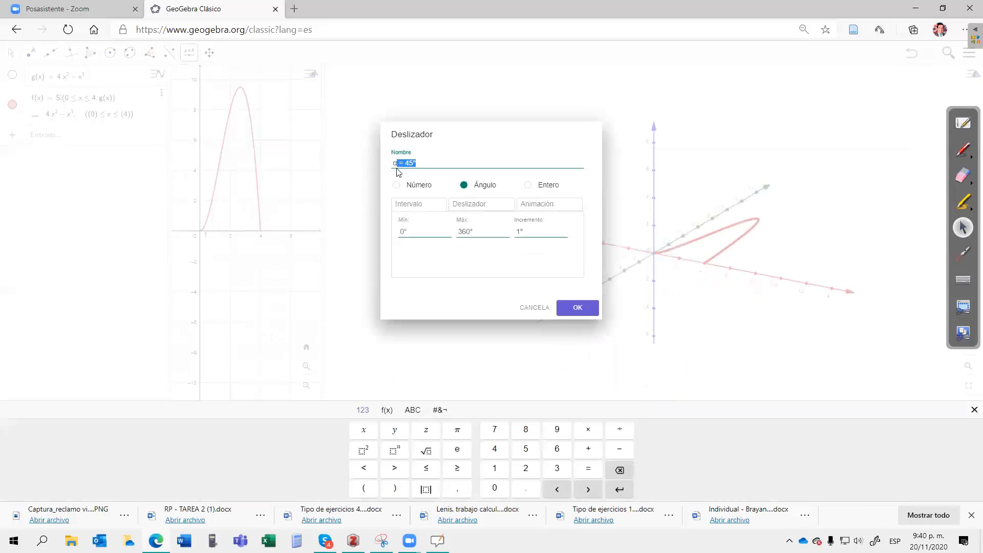
pyautogui.press('BackSpace')
# Step: Give the α slider an increment of 0.00000001 and an increasing (Creciente) animation, and create it
pyautogui.click(526, 231)
pyautogui.doubleClick(516, 230)
pyautogui.write('0.00000001')
pyautogui.click(550, 208)
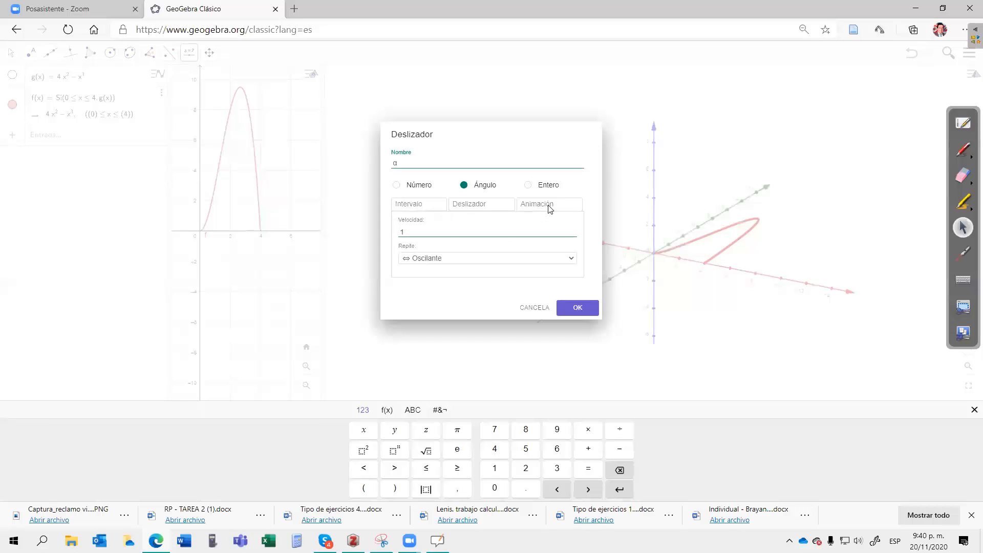
pyautogui.click(570, 260)
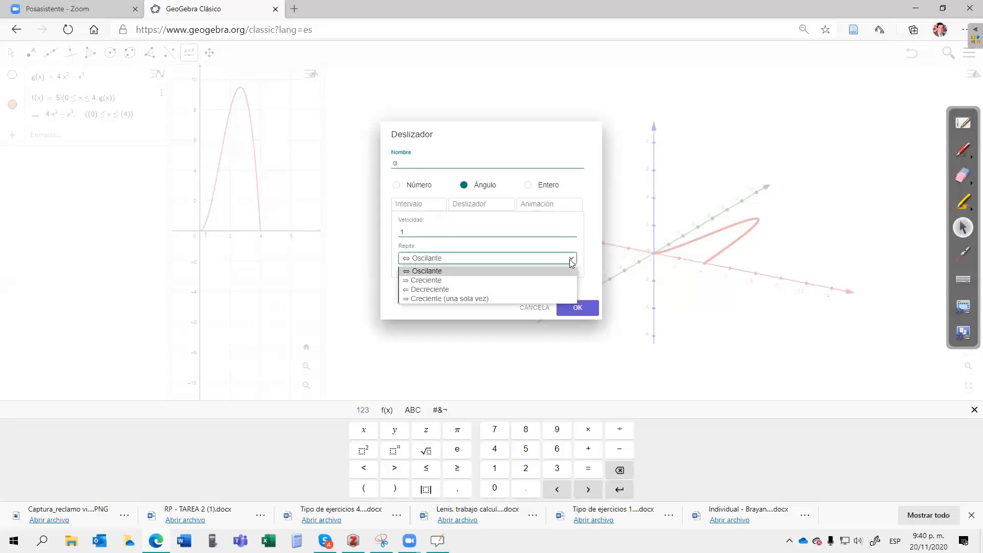
pyautogui.click(446, 282)
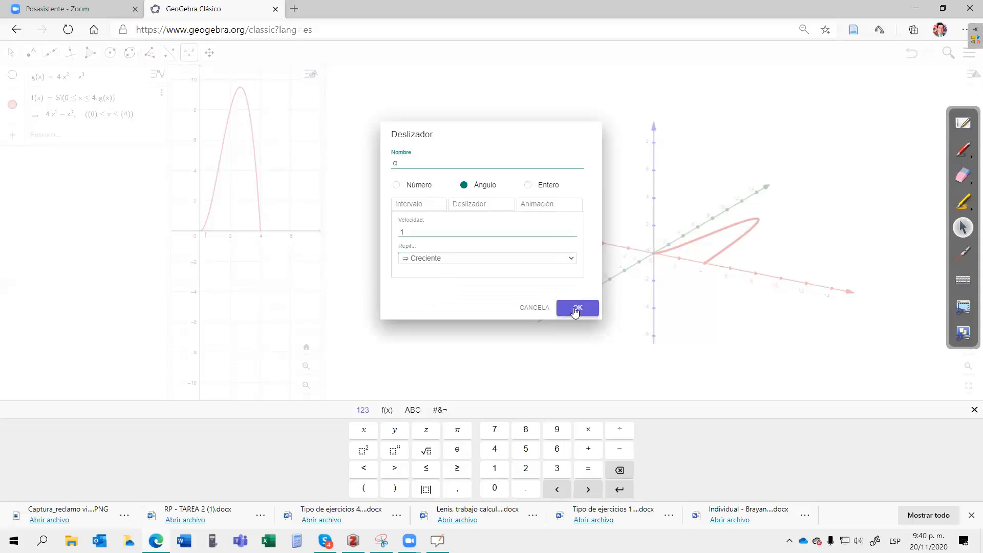
pyautogui.click(577, 309)
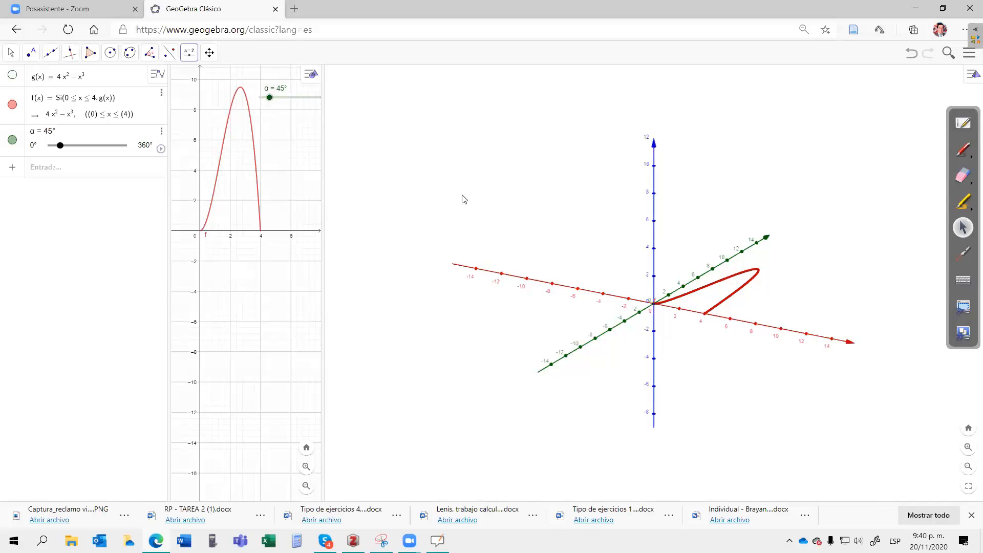
# Step: Rotate the restricted curve f about the x-axis by the angle α, counterclockwise, with Rotación Axial in the 3D view
pyautogui.click(577, 243)
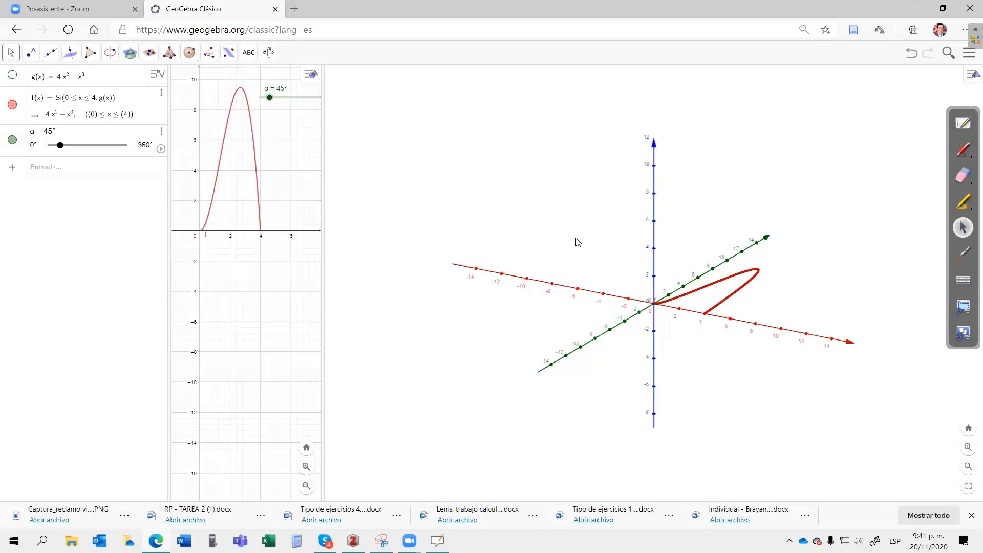
pyautogui.click(227, 55)
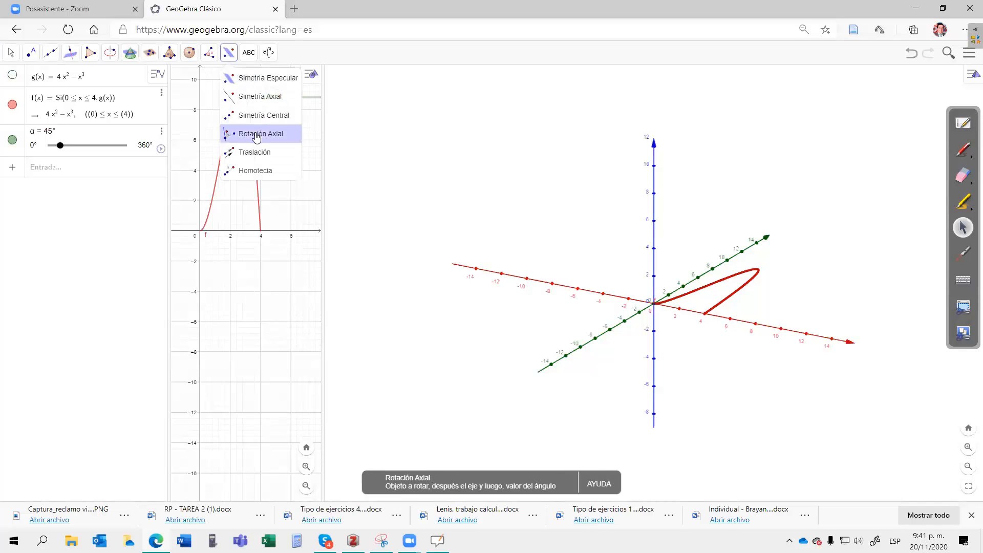
pyautogui.click(729, 282)
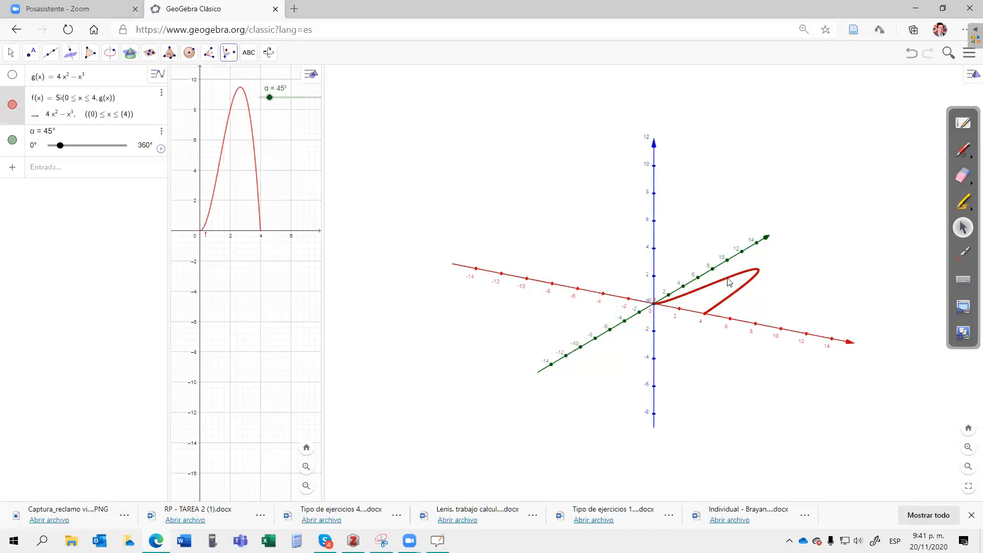
pyautogui.click(688, 311)
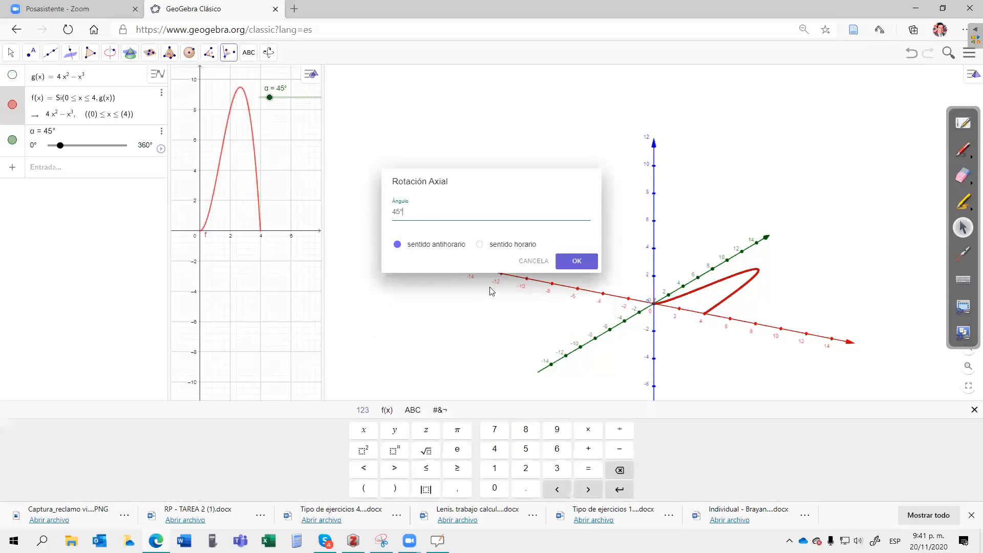
pyautogui.write('4')
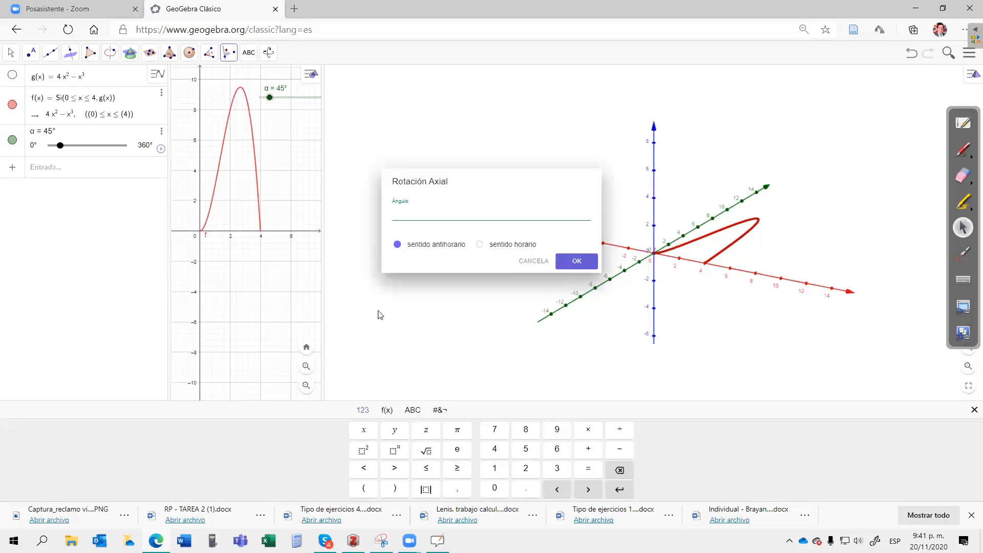
pyautogui.click(408, 413)
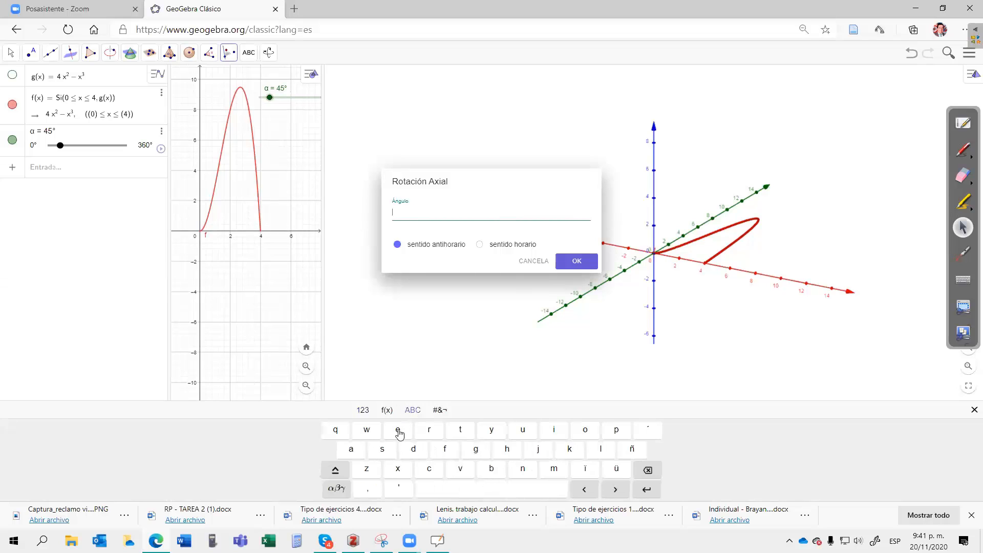
pyautogui.click(334, 488)
pyautogui.click(366, 450)
pyautogui.click(582, 263)
pyautogui.click(582, 263)
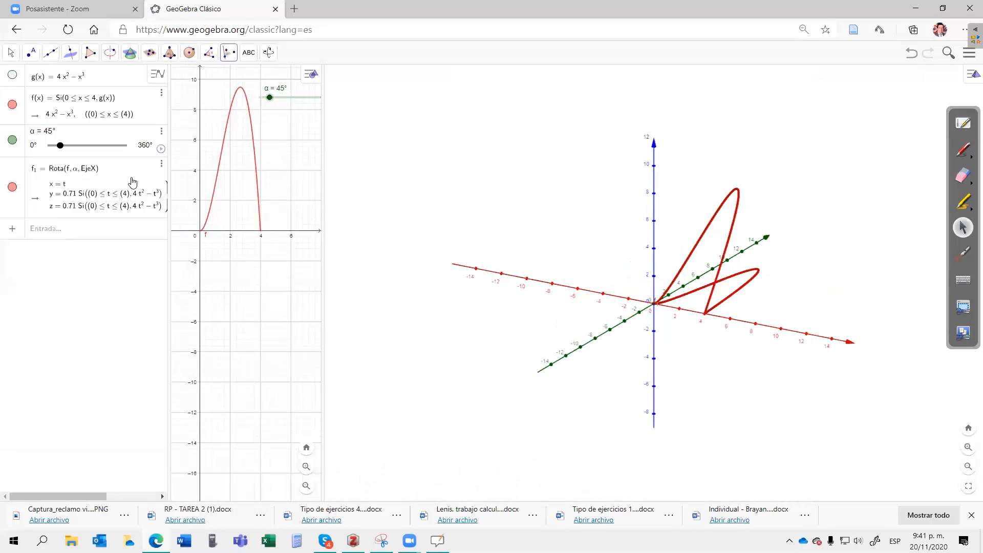
# Step: Turn on the trace of the rotated curve and run the α animation to sweep it around the x-axis, pausing it after more than one turn
pyautogui.rightClick(132, 181)
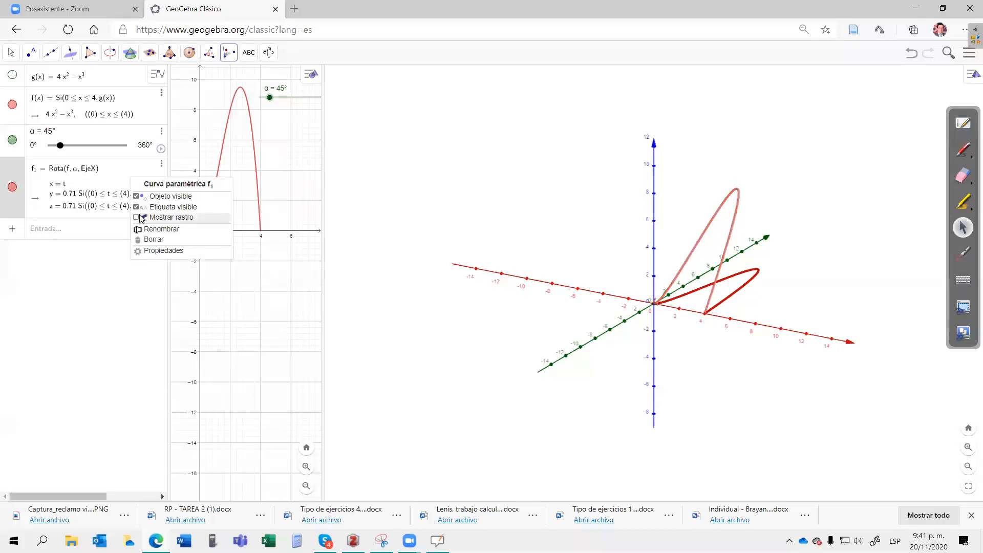
pyautogui.click(142, 218)
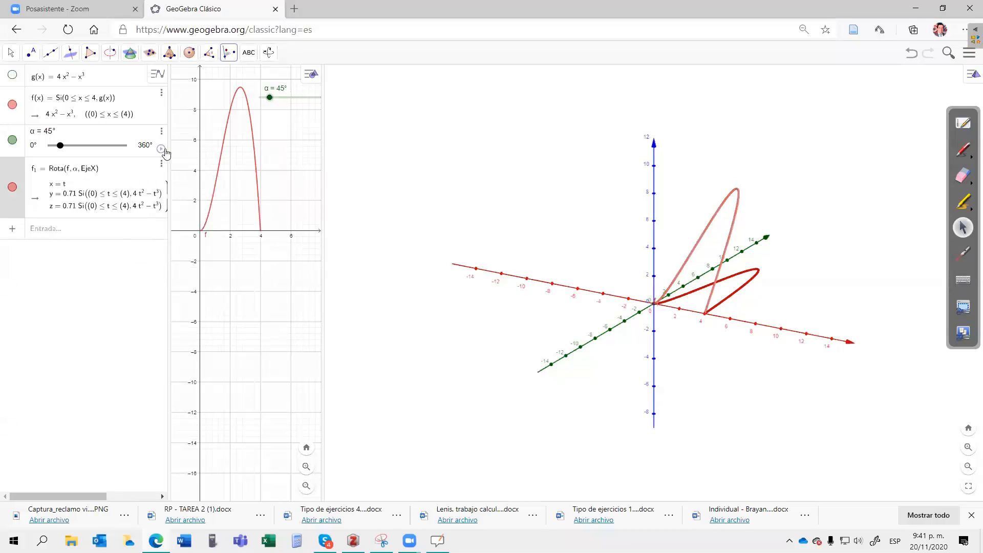
pyautogui.click(160, 149)
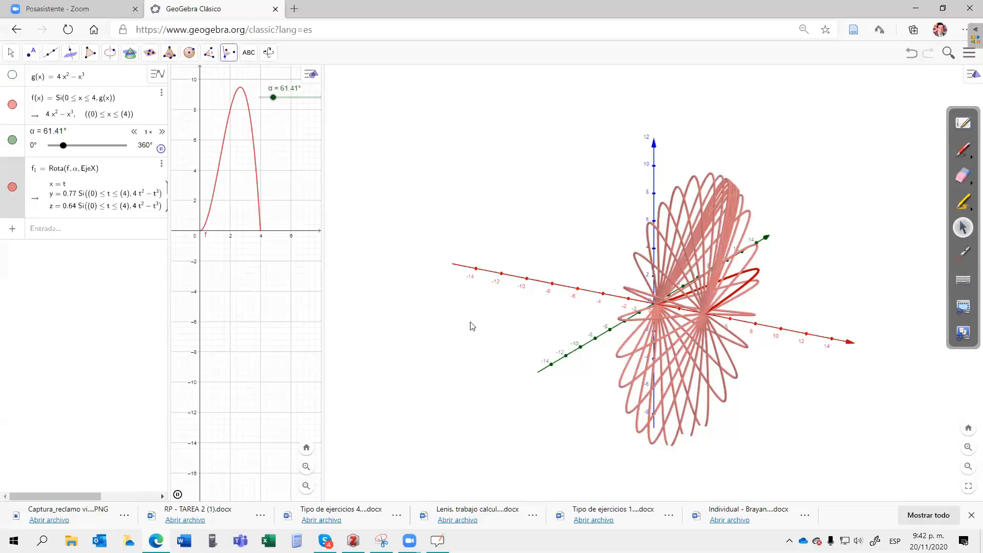
pyautogui.click(161, 149)
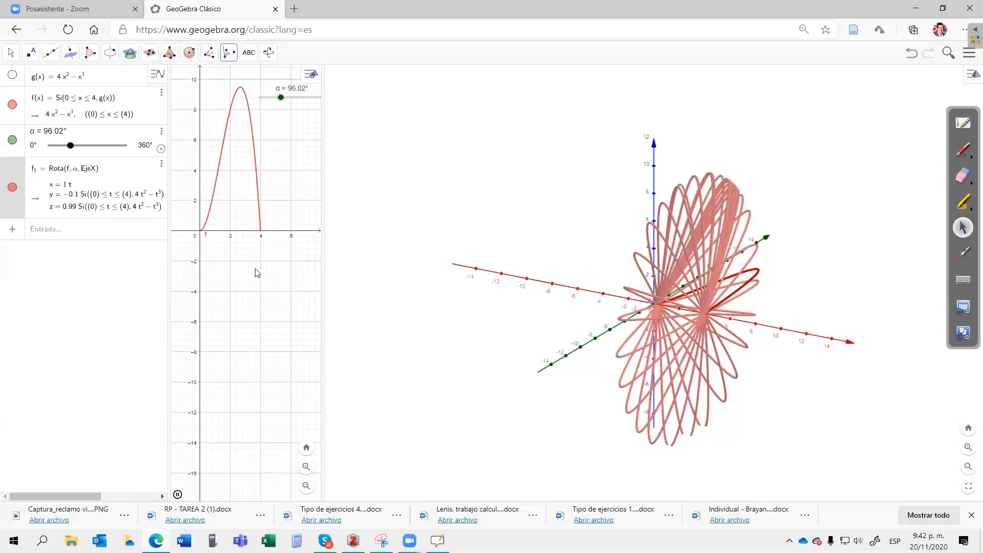
# Step: Create the surface of revolution Superficie(f, 2π, EjeX) with the Superficie(<Curva>, <Ángulo>, <Recta>) command
pyautogui.click(64, 235)
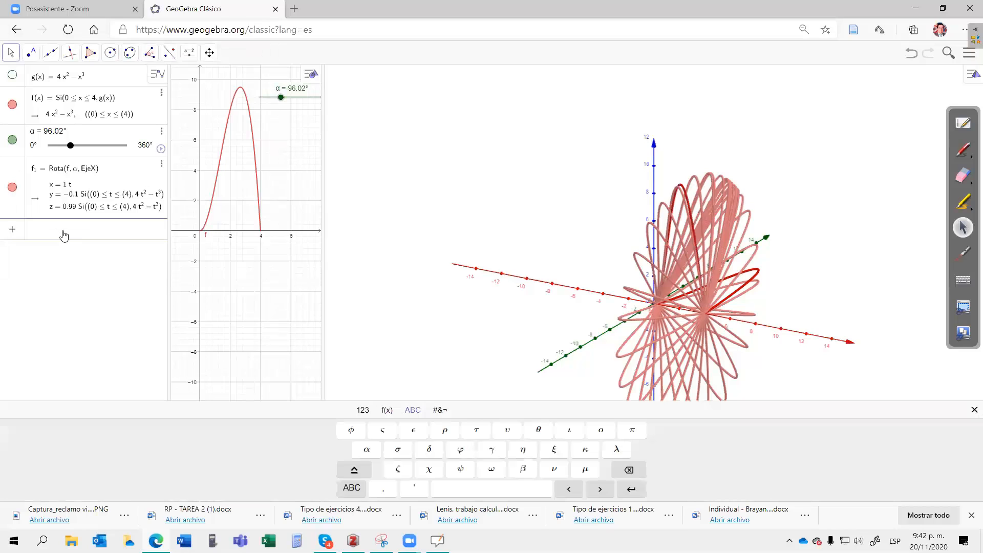
pyautogui.write('super')
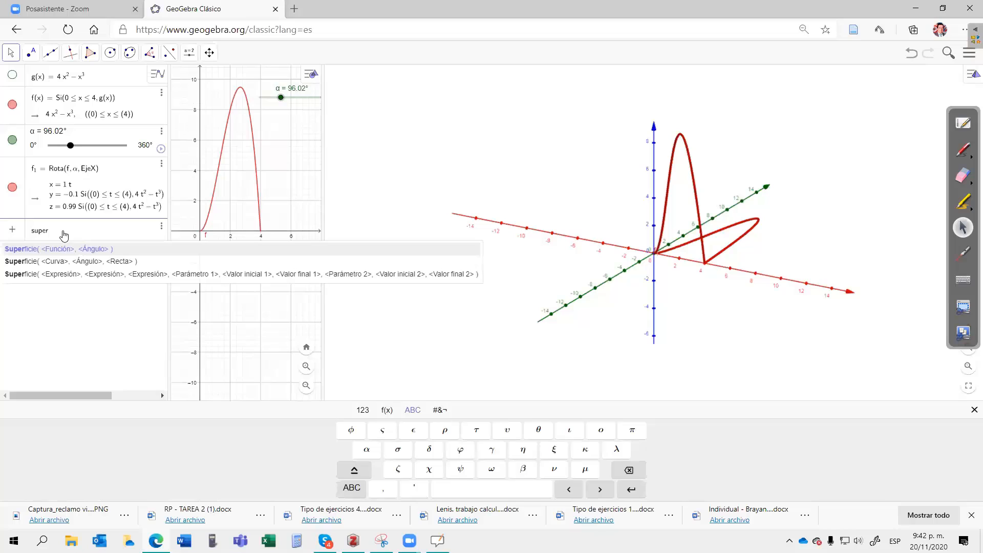
pyautogui.click(73, 264)
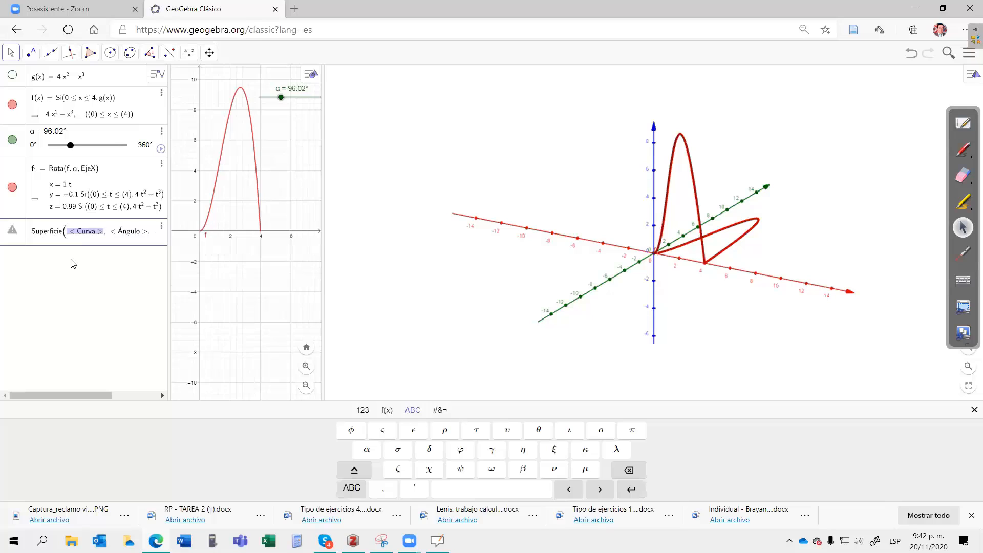
pyautogui.write('f₁')
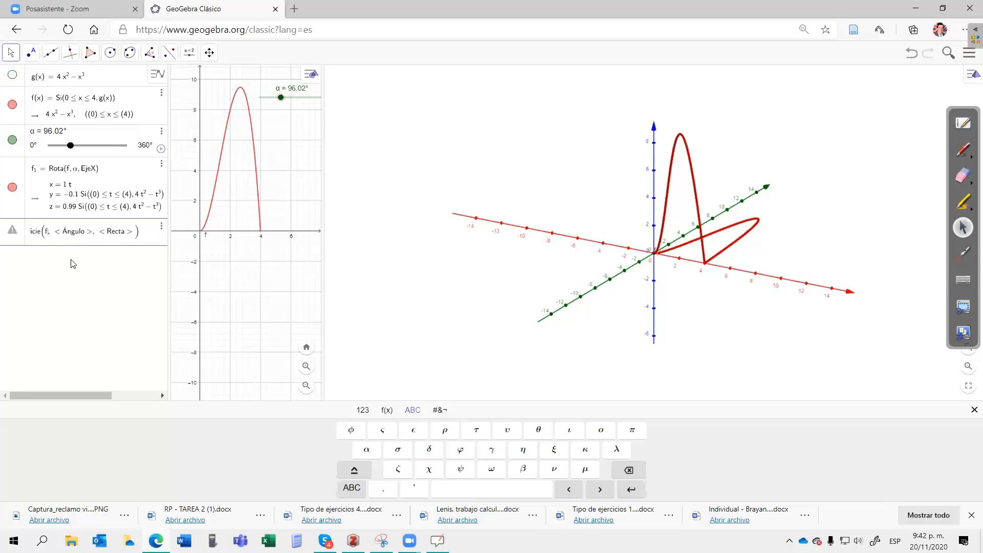
pyautogui.press('Tab')
pyautogui.write('2')
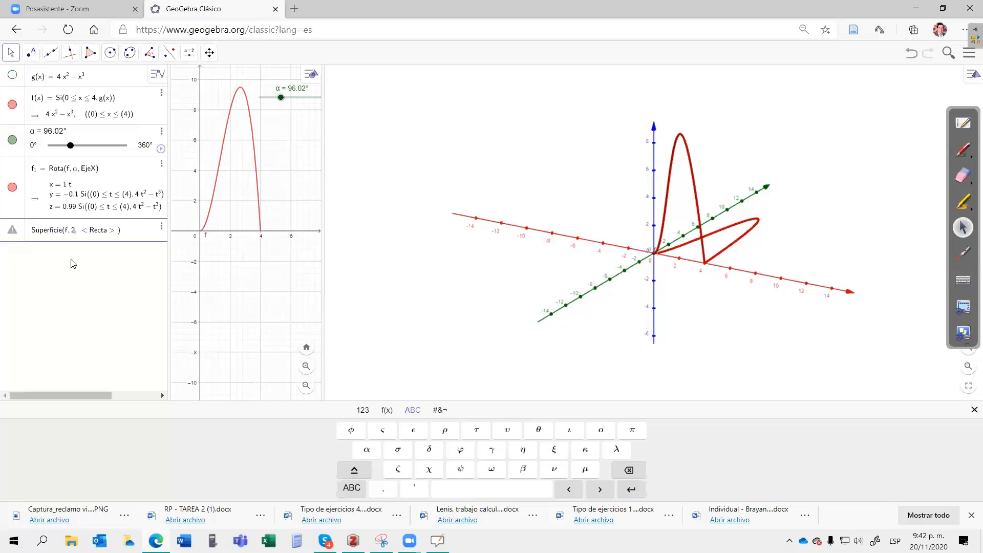
pyautogui.click(363, 410)
pyautogui.click(455, 430)
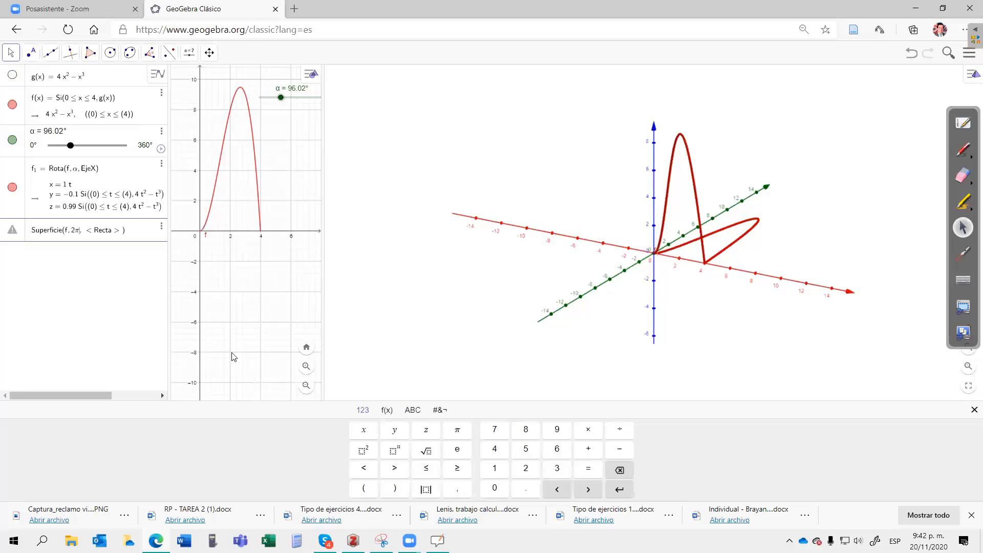
pyautogui.press('Tab')
pyautogui.write('Eje')
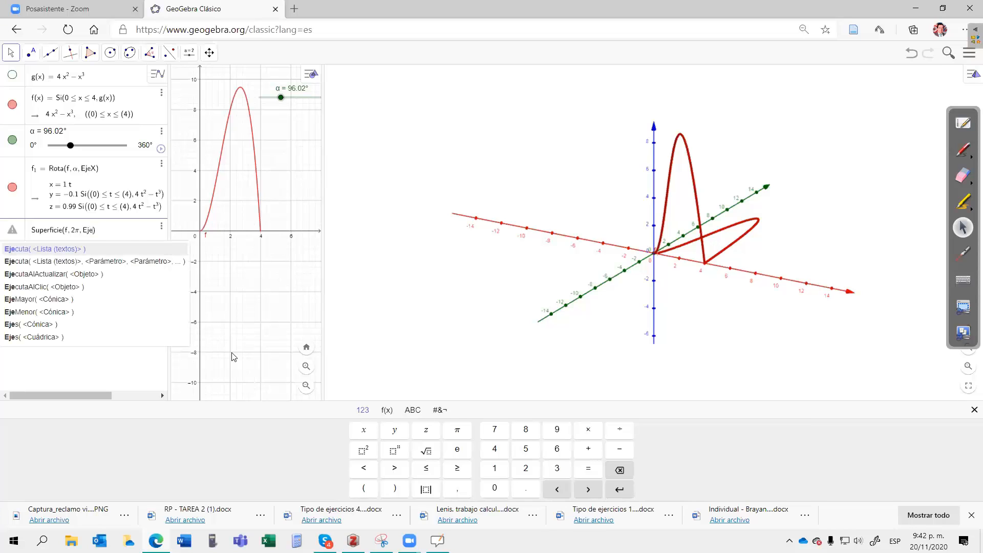
pyautogui.write('X')
pyautogui.press('Return')
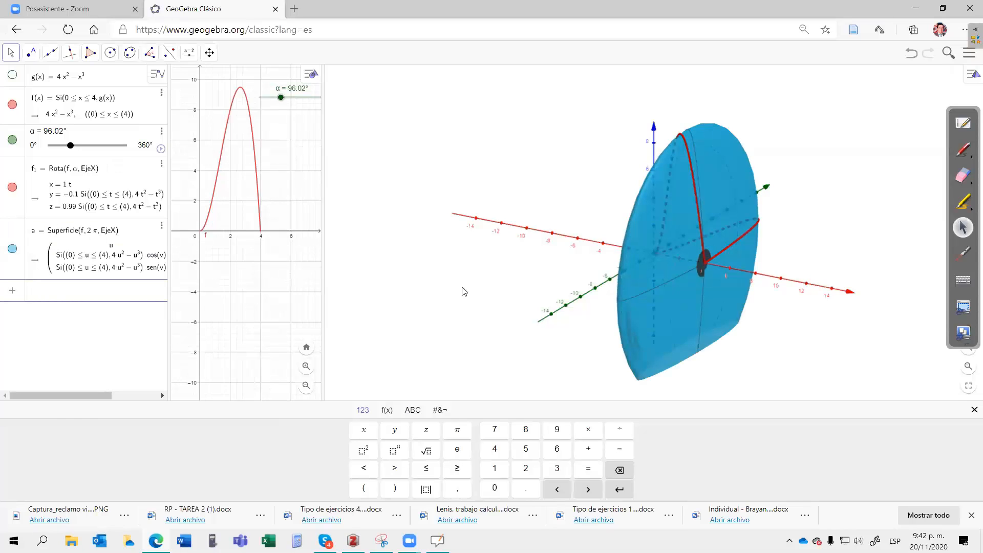
# Step: Restart the α animation and zoom the 3D view out until the axes reach about 25
pyautogui.click(969, 368)
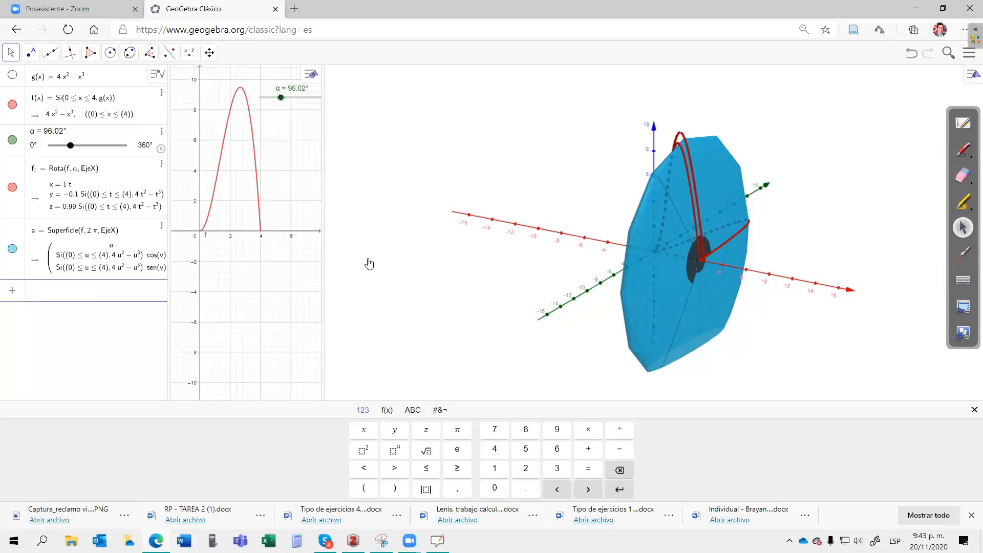
pyautogui.click(194, 217)
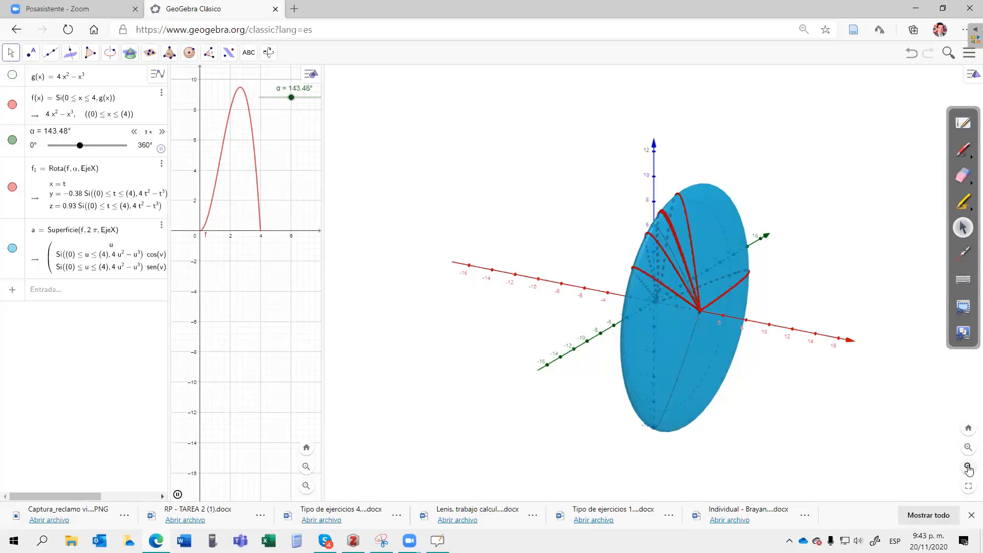
pyautogui.click(968, 467)
pyautogui.click(968, 467)
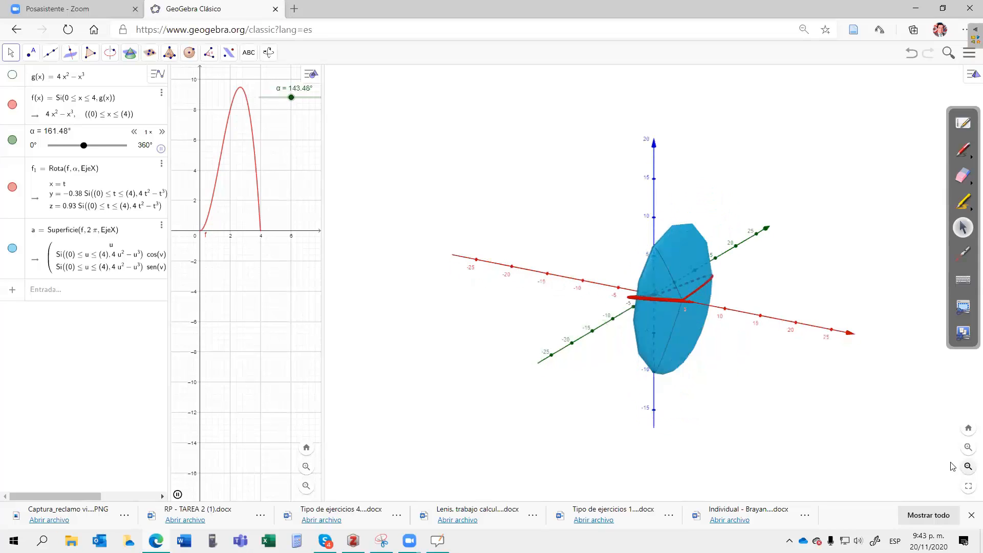